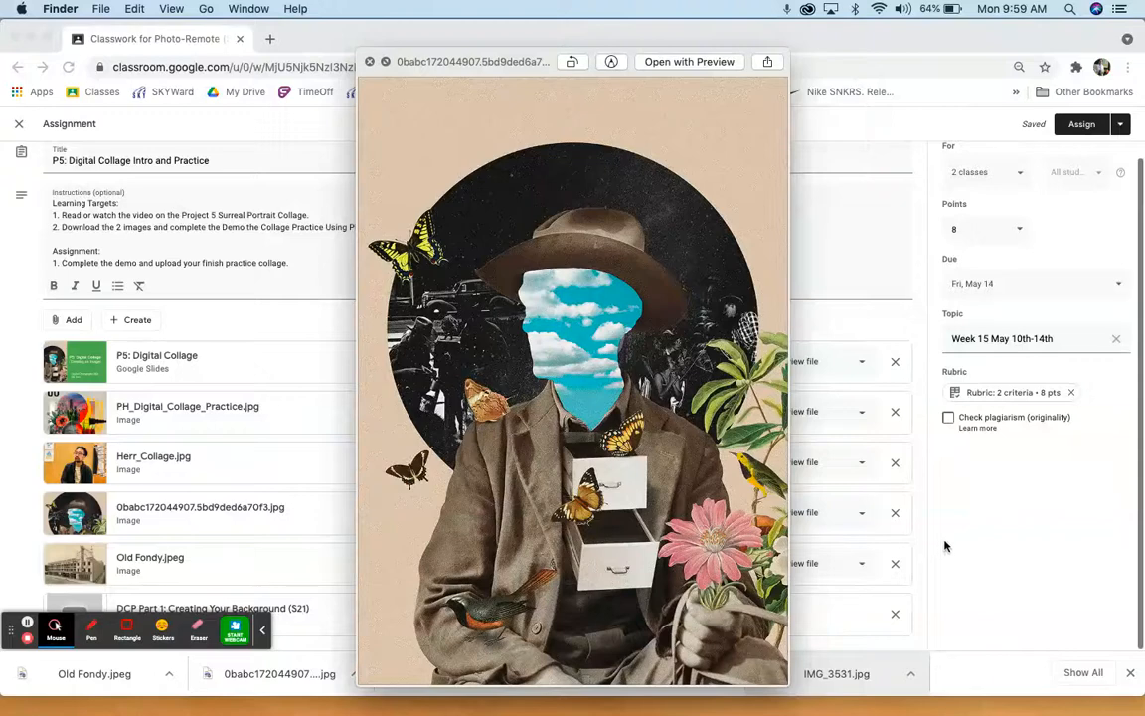
Run a Google image search for "butterfly" in a new browser tab
click(273, 38)
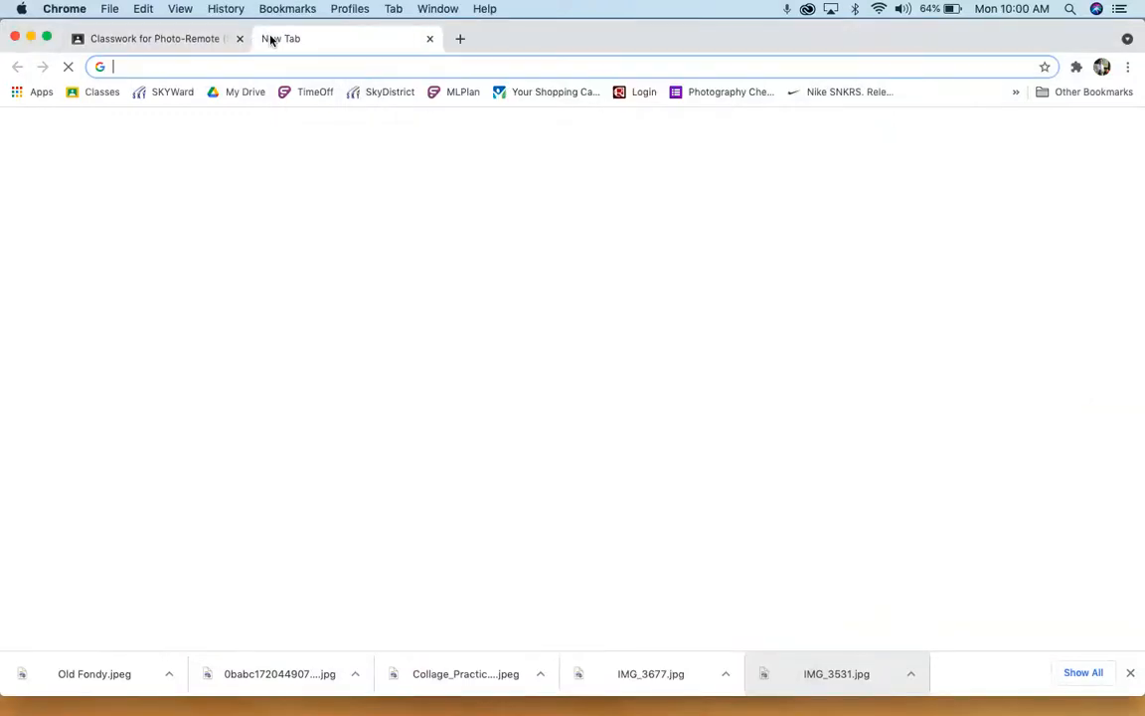
text(google)
key(Return)
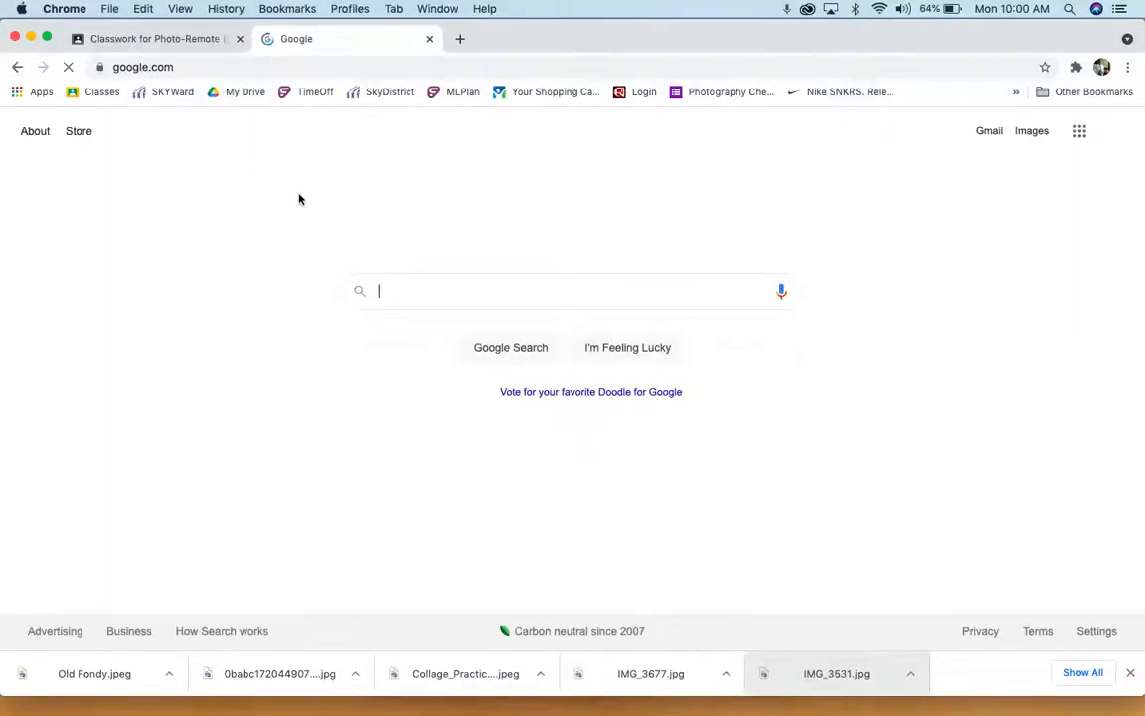
click(280, 68)
text(b)
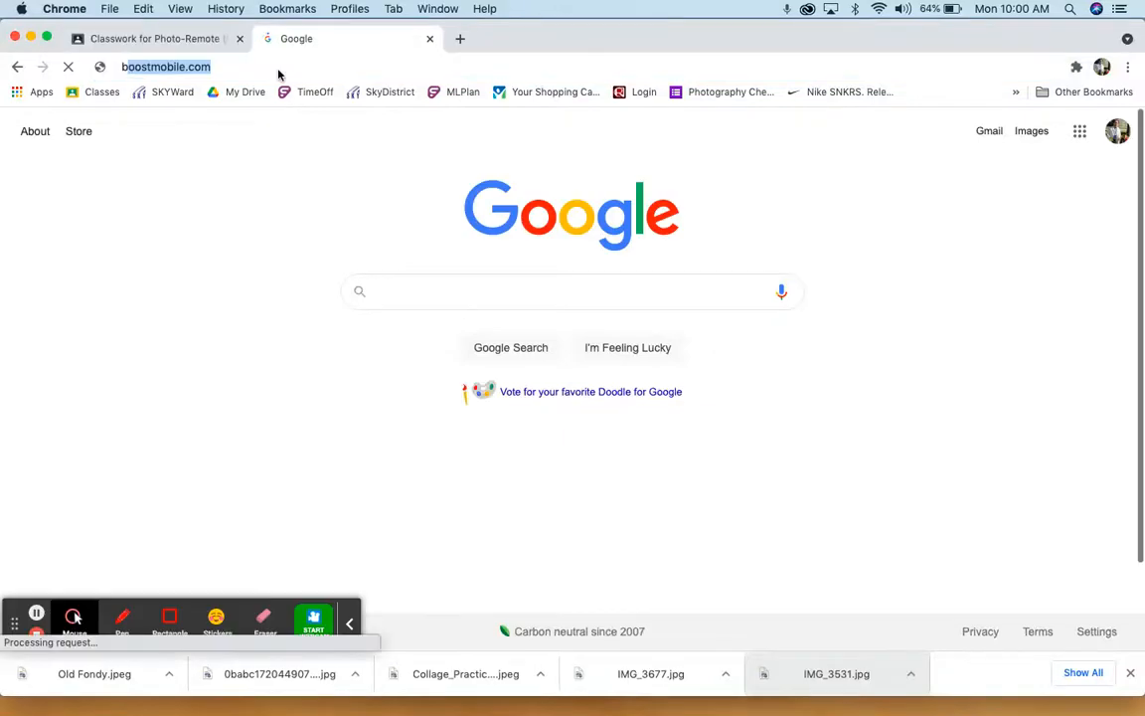
text(utterfly)
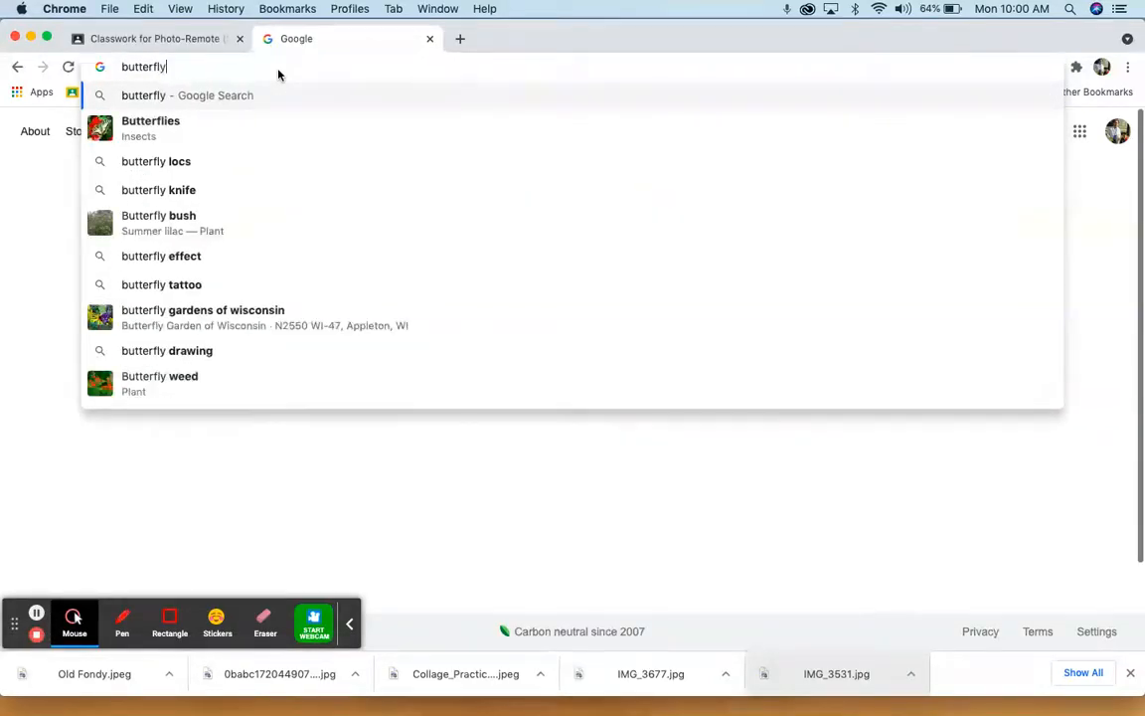
key(Return)
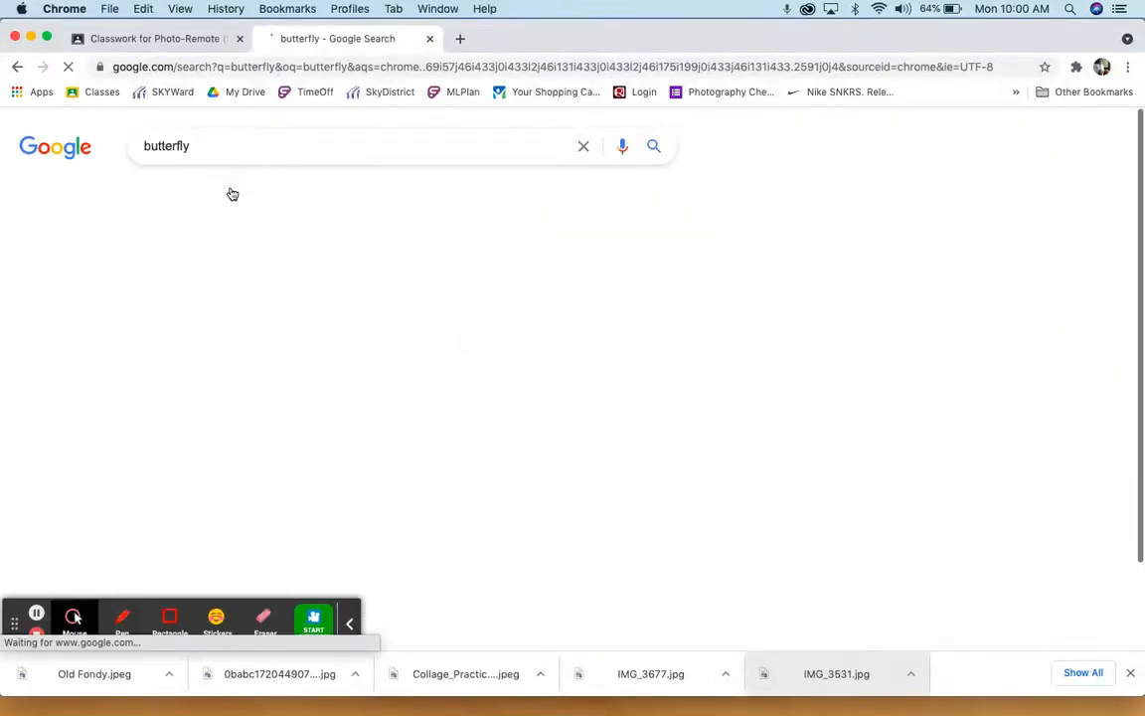
click(227, 197)
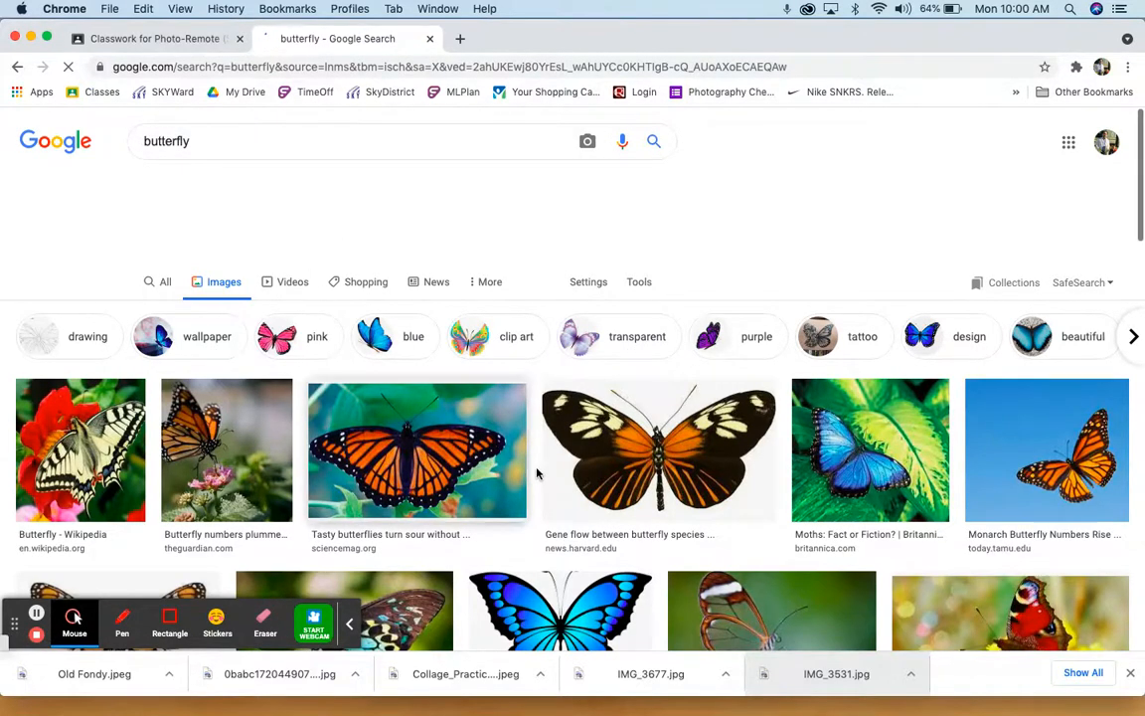
Find the orange monarch butterfly on a white background from Collins Dictionary among the related images and copy the image
scroll(529, 473, down, 2)
click(600, 425)
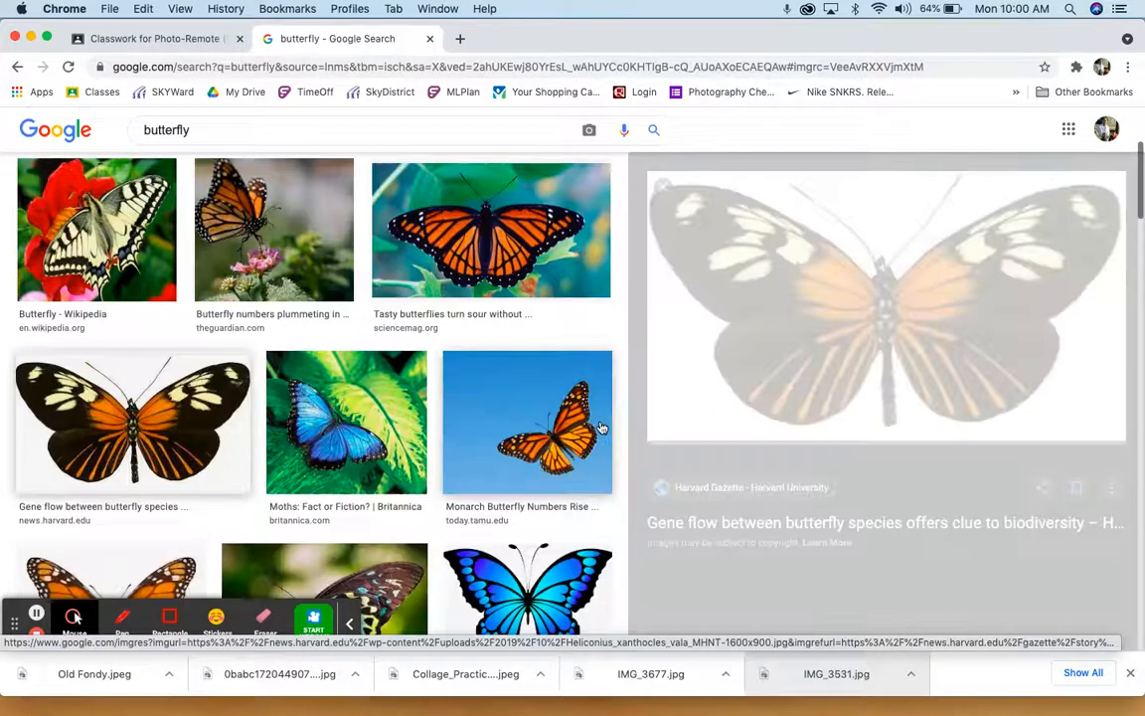
scroll(750, 430, down, 2)
scroll(754, 427, up, 2)
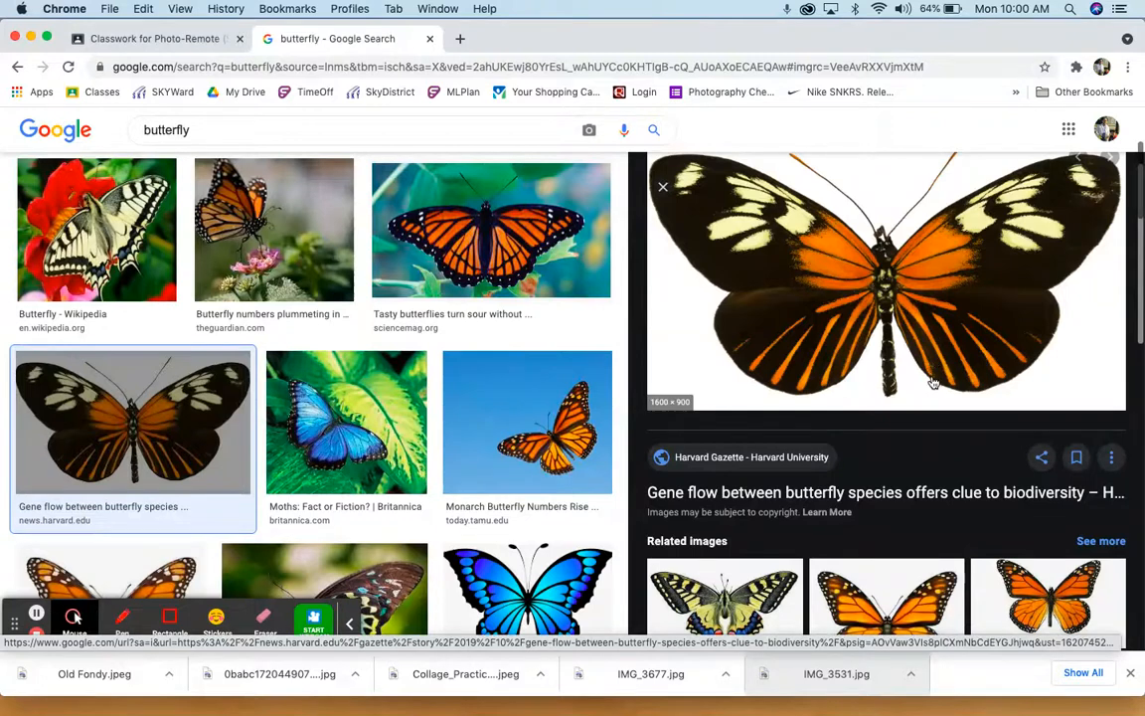
scroll(929, 394, down, 2)
click(912, 529)
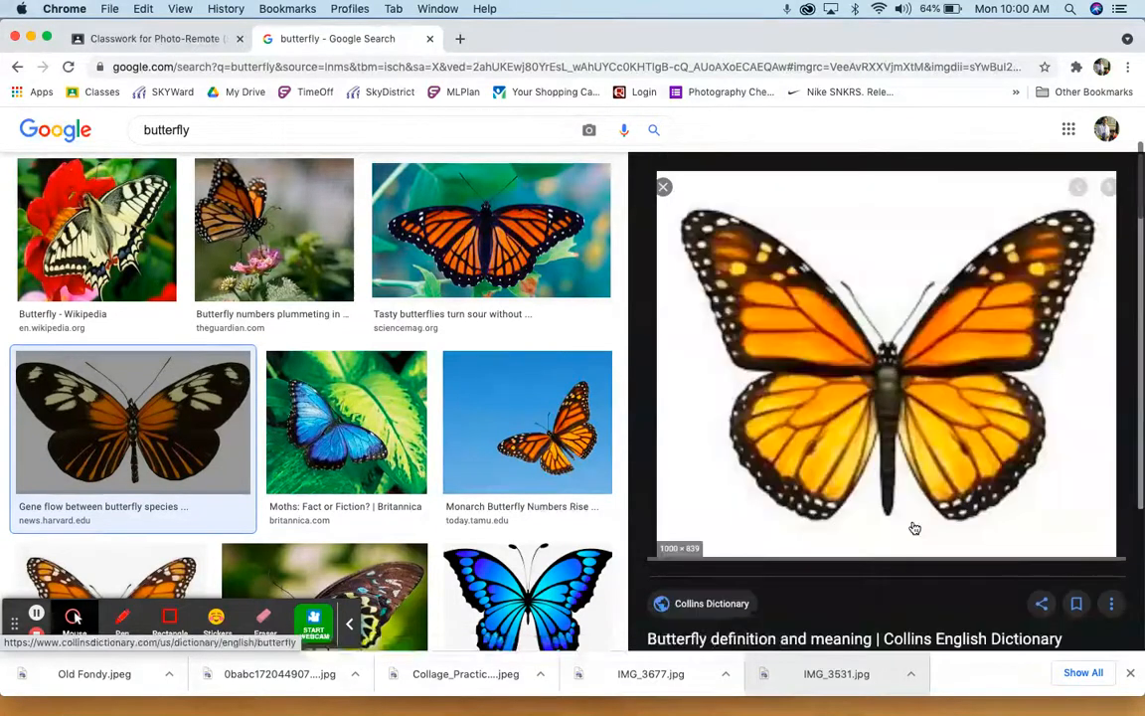
right_click(853, 315)
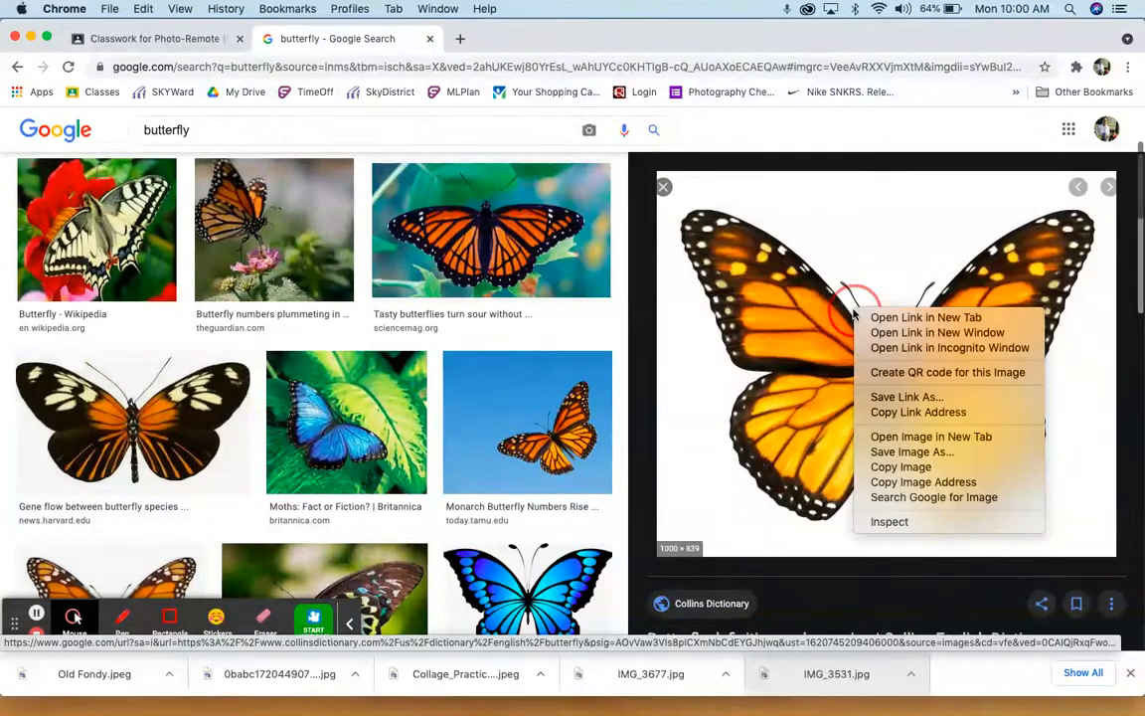
click(914, 468)
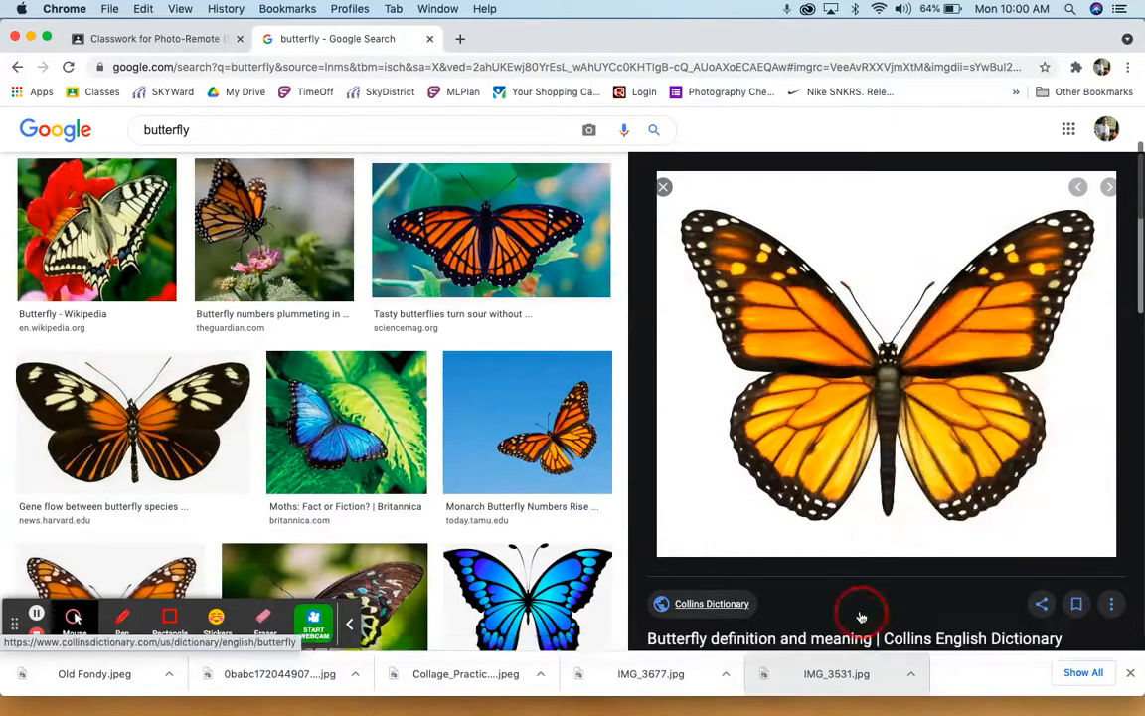
Switch to Photoshop and paste the copied butterfly into PH_Collage_Prac, placing it over the lower part of the circular theatre photo
click(641, 688)
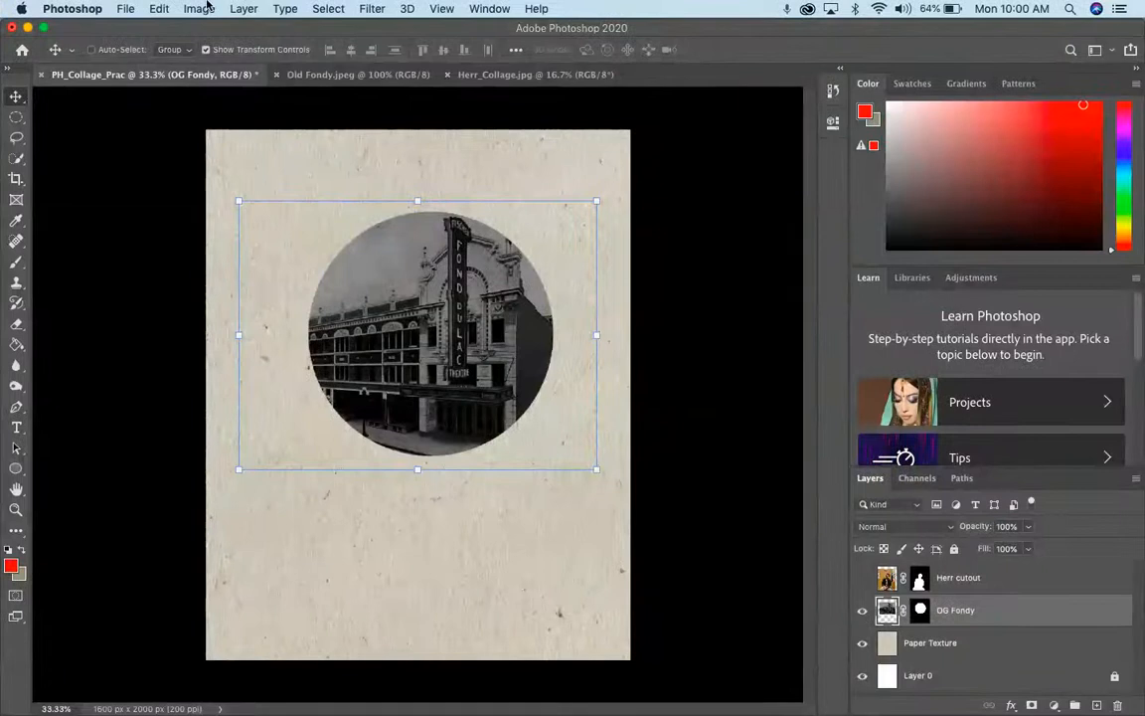
click(126, 8)
mouse_move(159, 8)
click(179, 154)
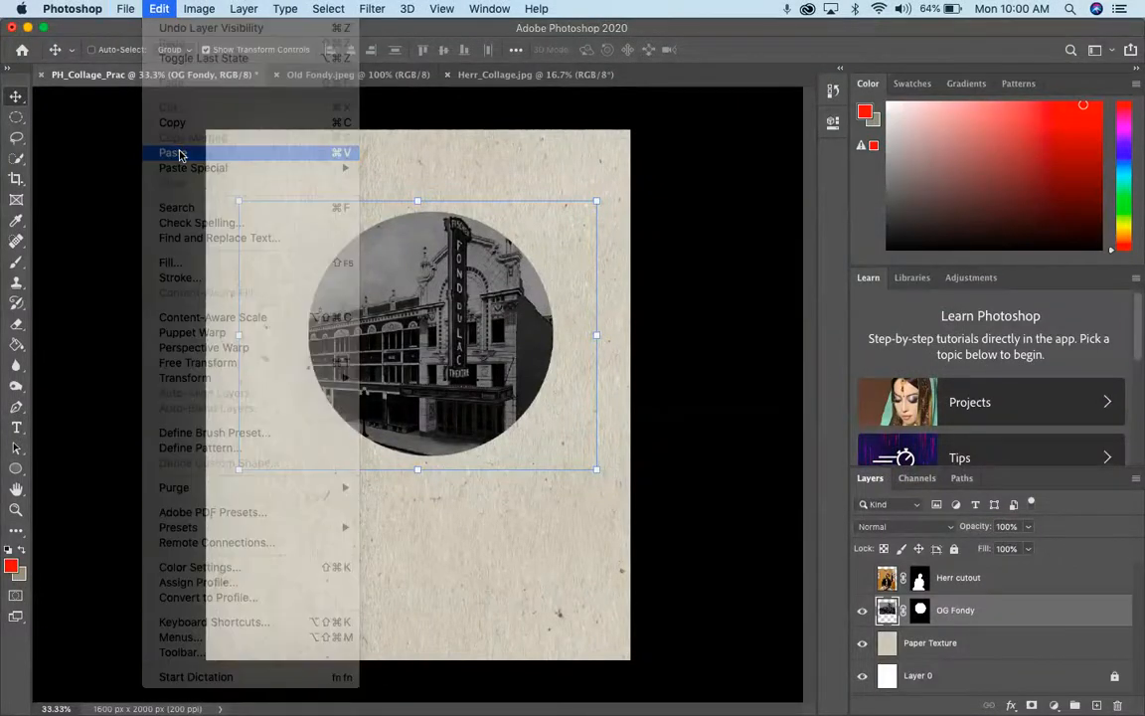
drag(514, 481, 508, 498)
Select the white background around the butterfly with the Magic Wand, try deleting it, and undo the deletion
drag(14, 157, 48, 171)
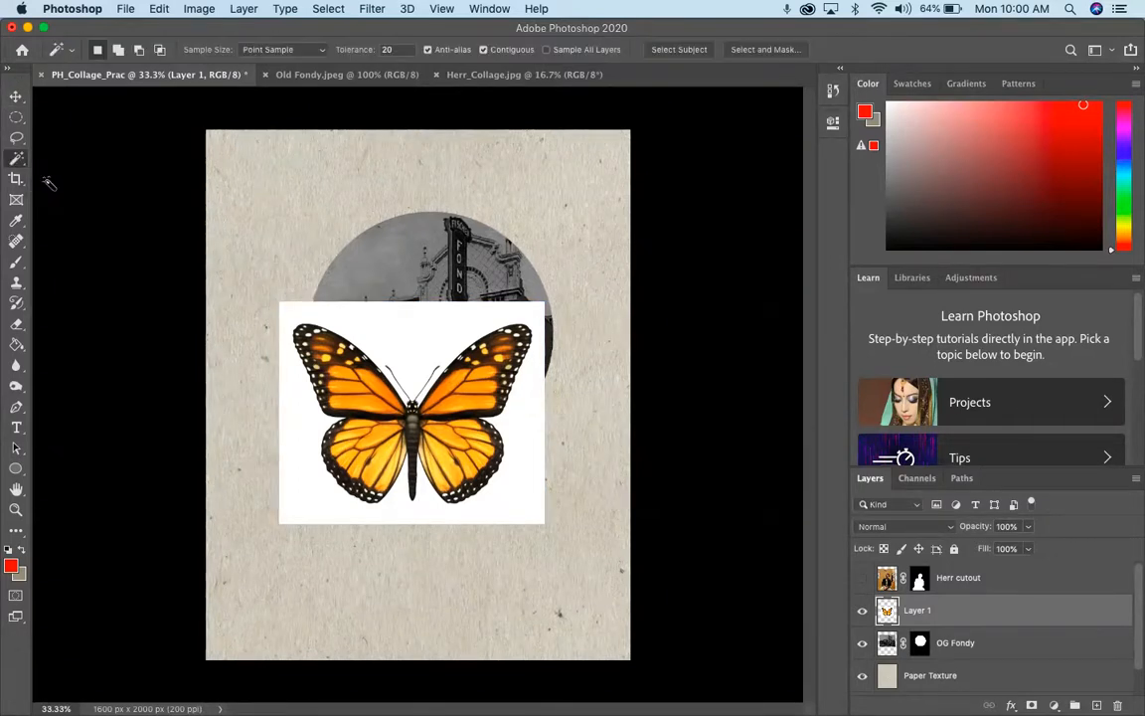
click(430, 363)
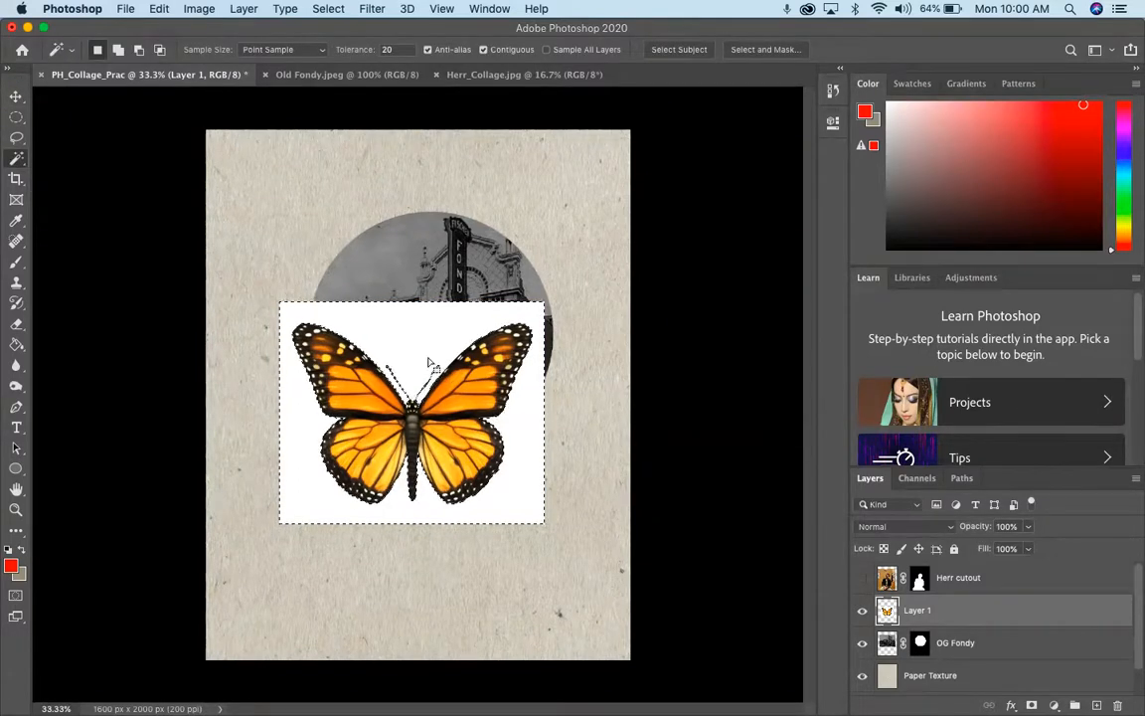
key(Delete)
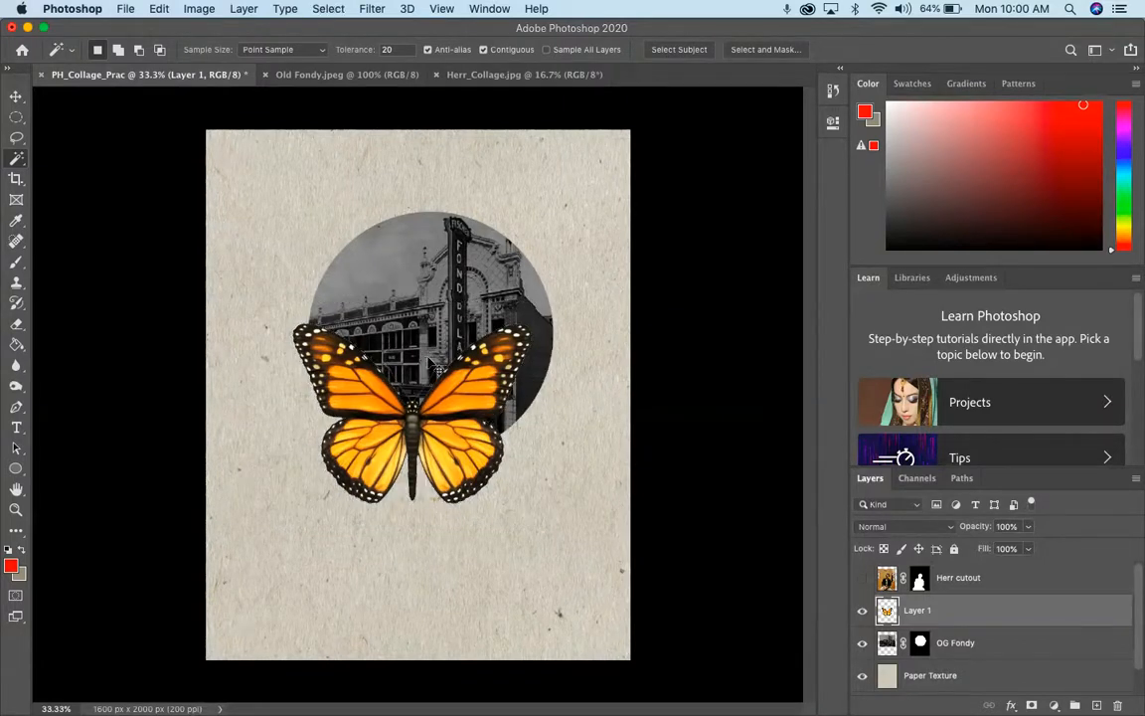
key(super+z)
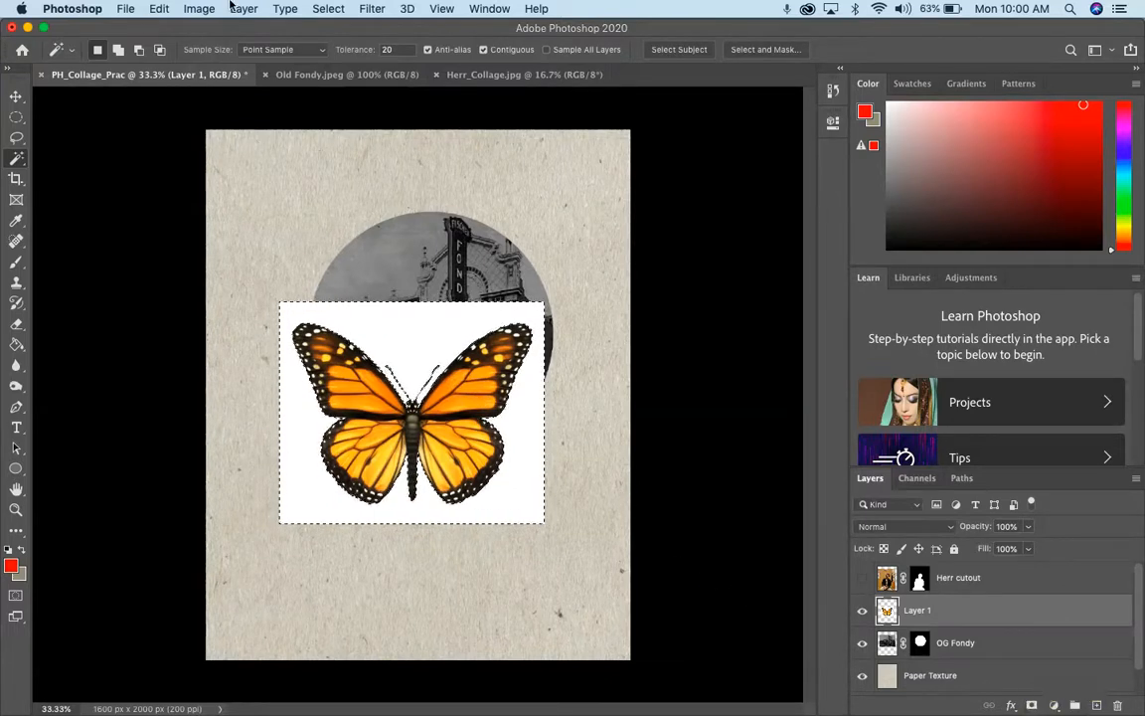
Try inverting the selection and adding a layer mask to the butterfly layer, and undo back to the white-background selection
click(328, 9)
click(298, 66)
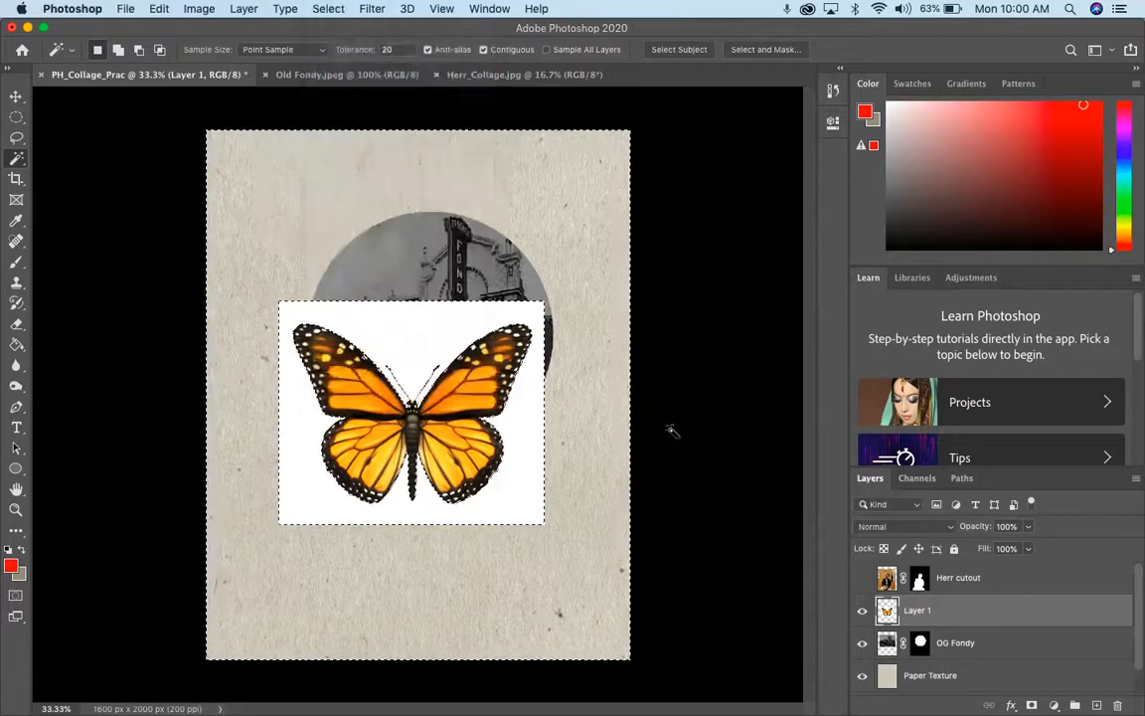
click(1031, 706)
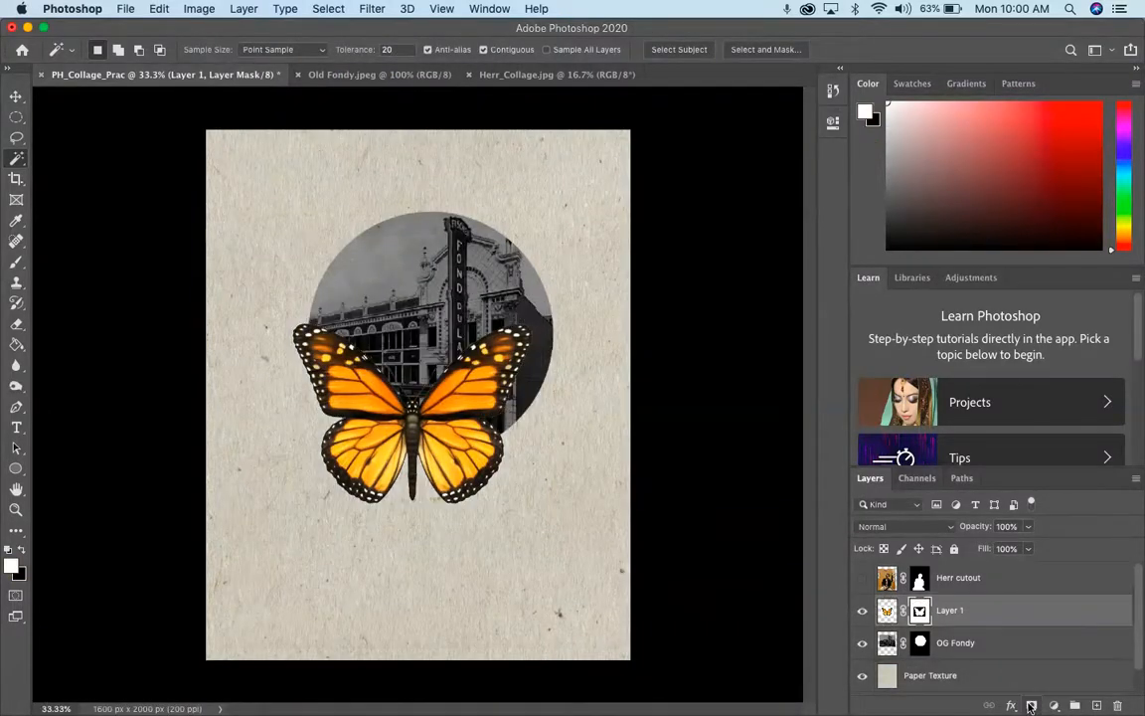
key(super+z)
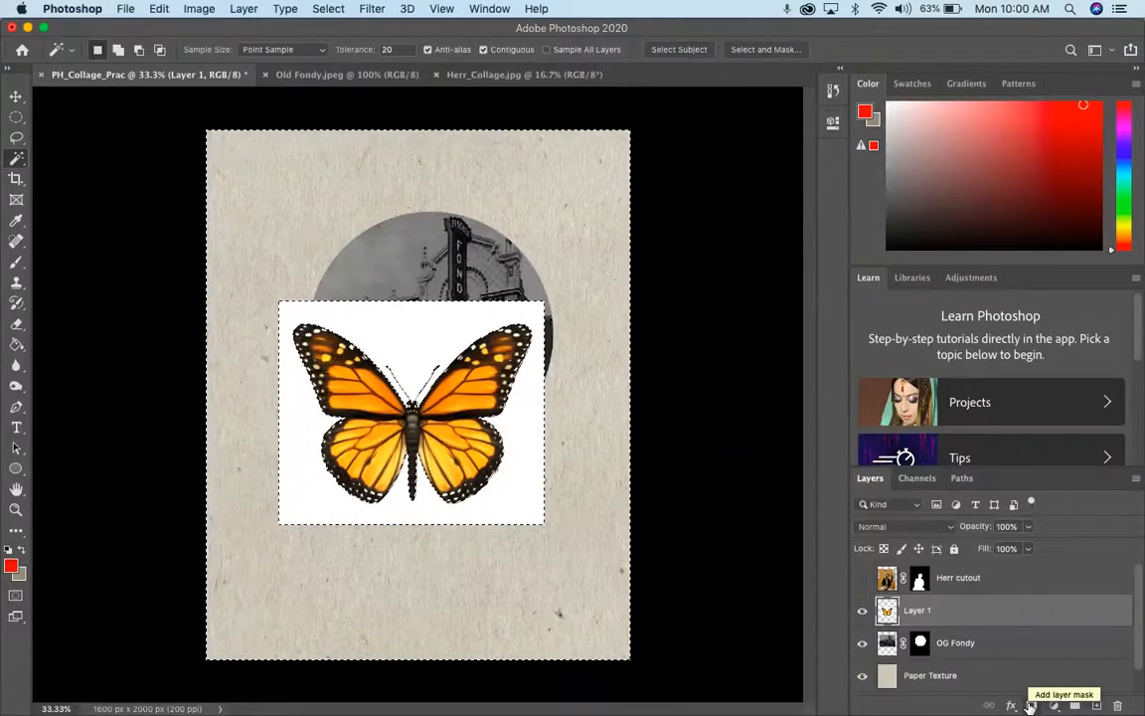
key(Delete)
key(super+z)
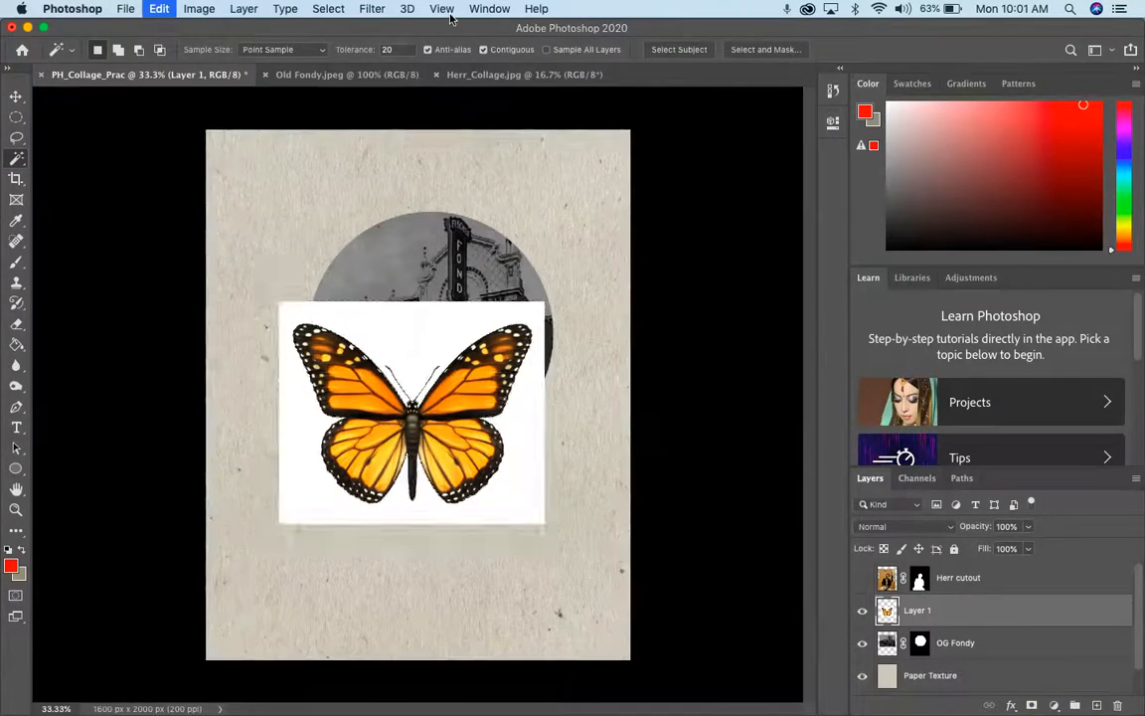
Delete the selected white background from the butterfly layer and clear the selection
click(328, 8)
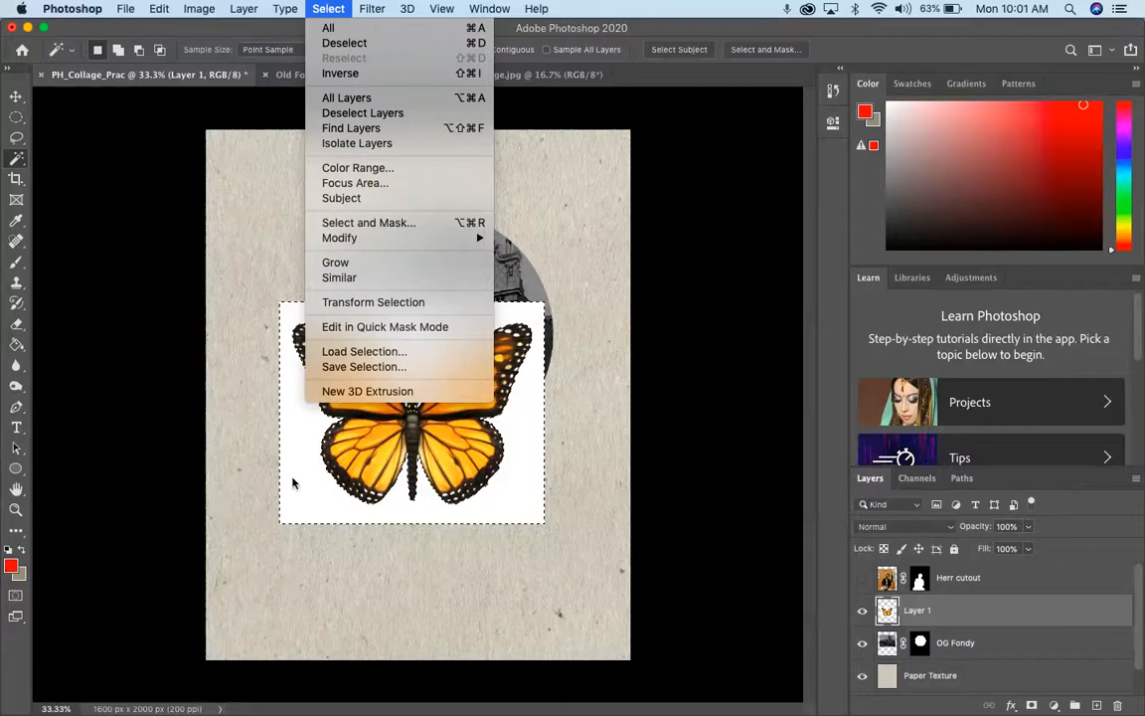
click(263, 444)
key(Delete)
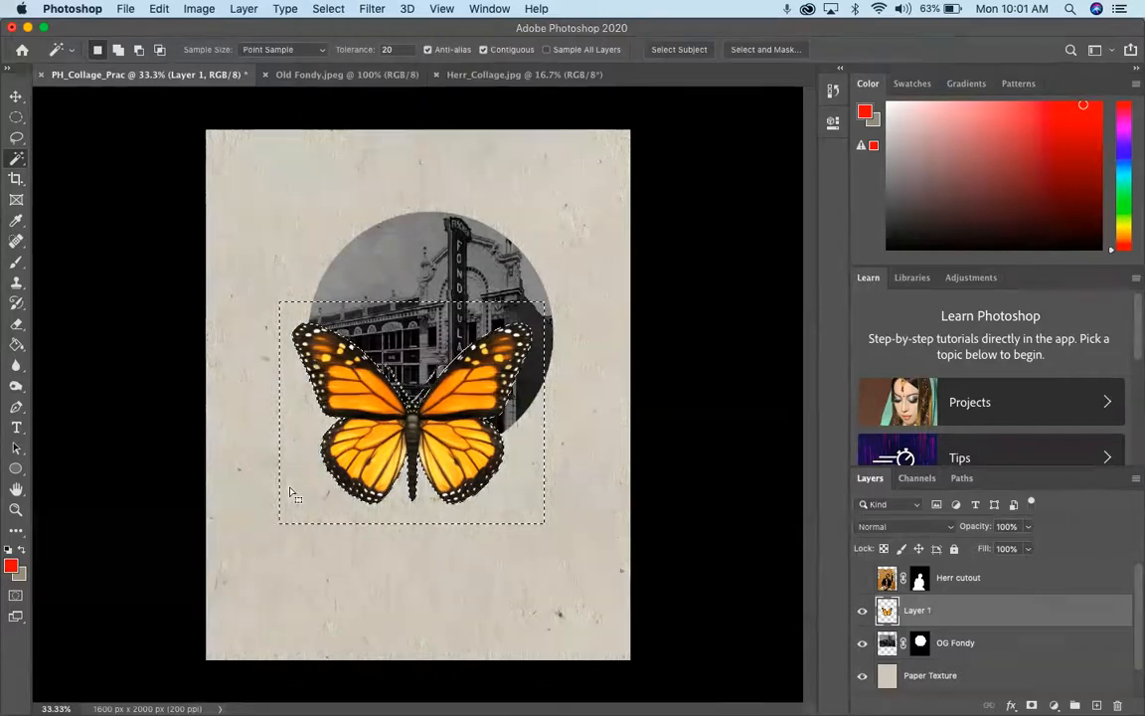
key(super+d)
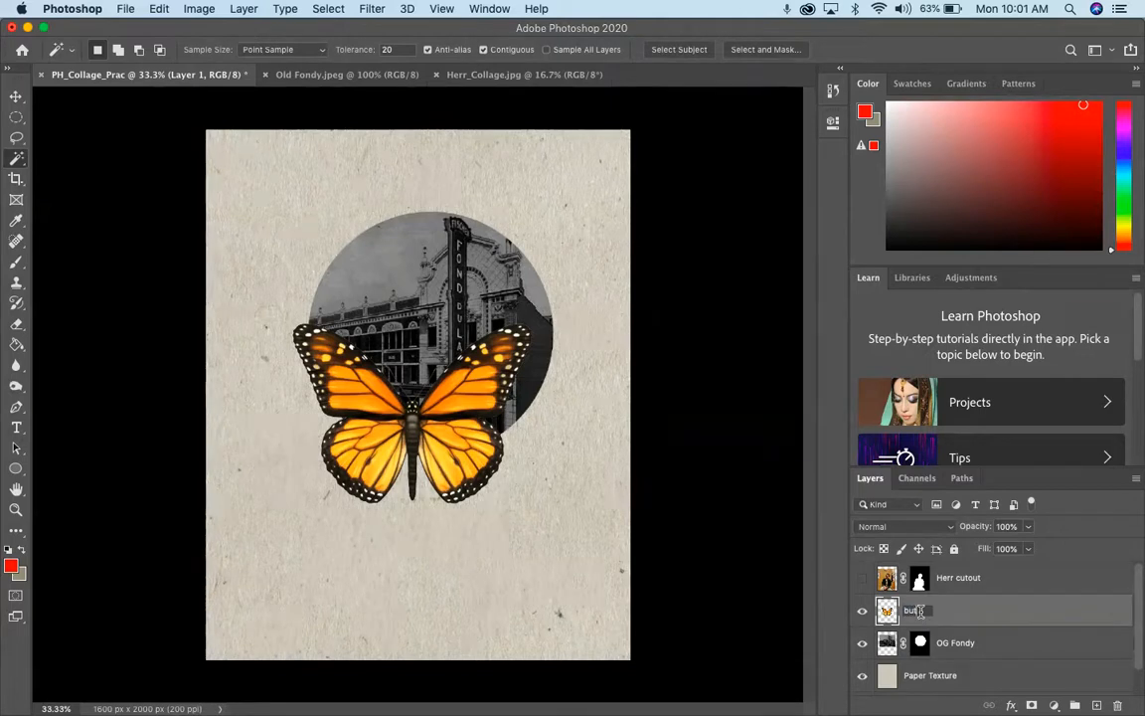
Rename the butterfly's layer as "butterfly 1"
click(921, 611)
text(butterfly 1)
key(Return)
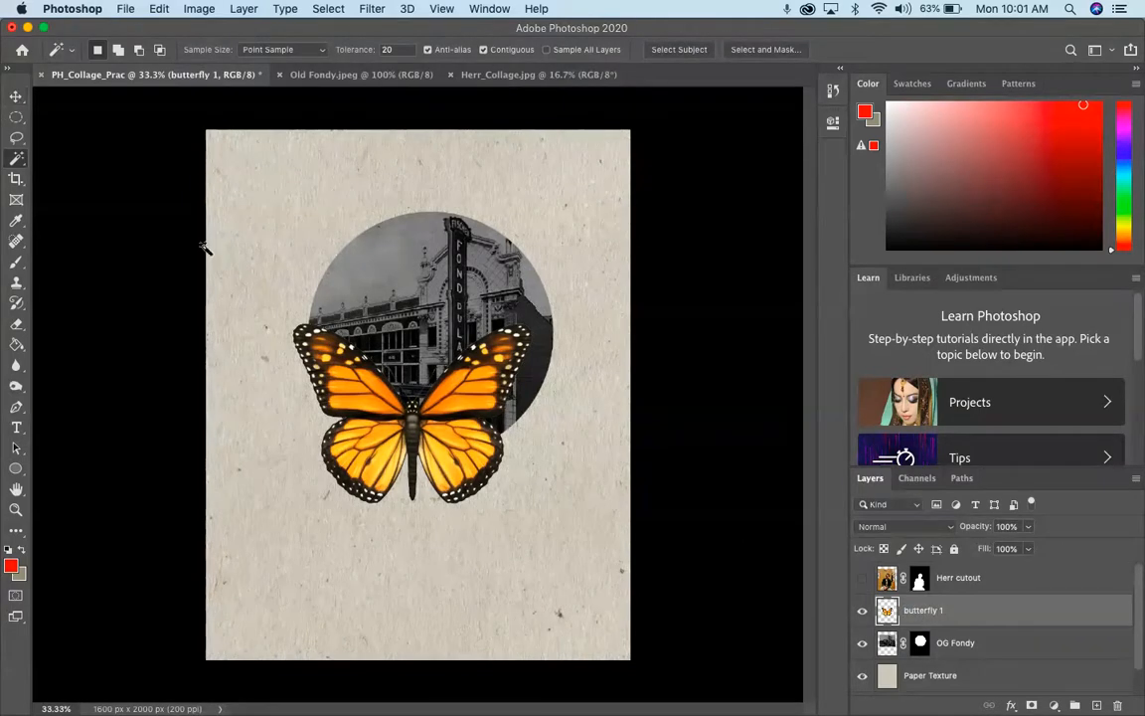
Scale the butterfly to about 29%, rotate it about -26°, and place it against the left edge of the circular photo
click(11, 97)
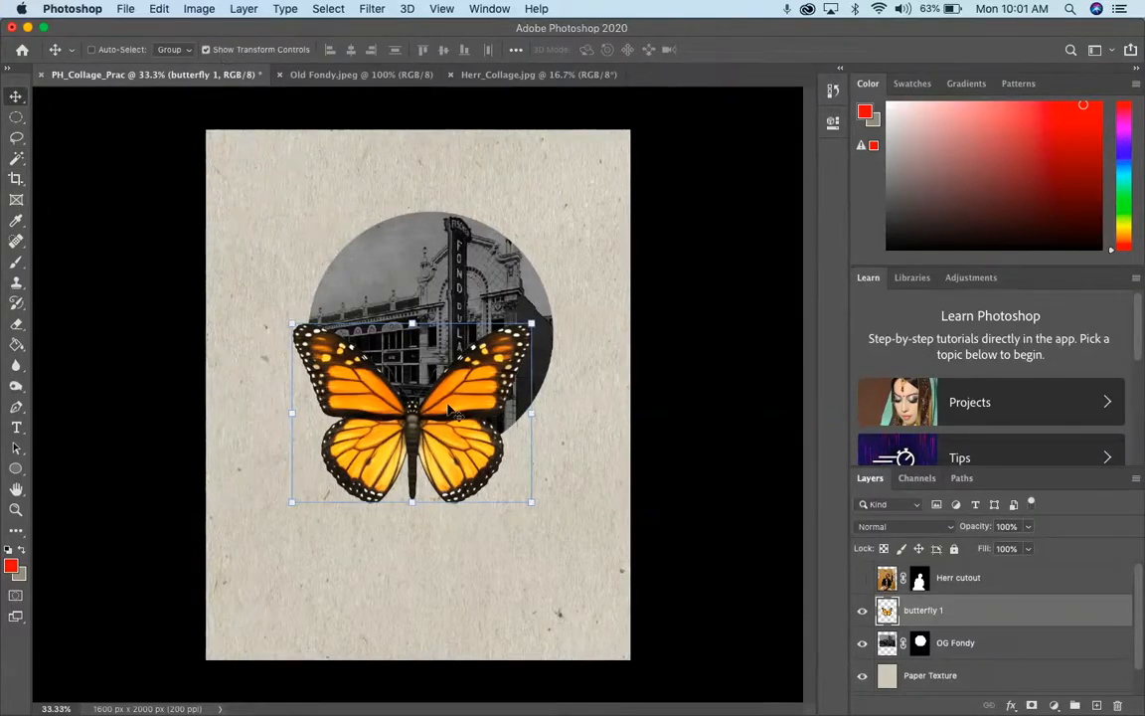
drag(468, 439, 400, 361)
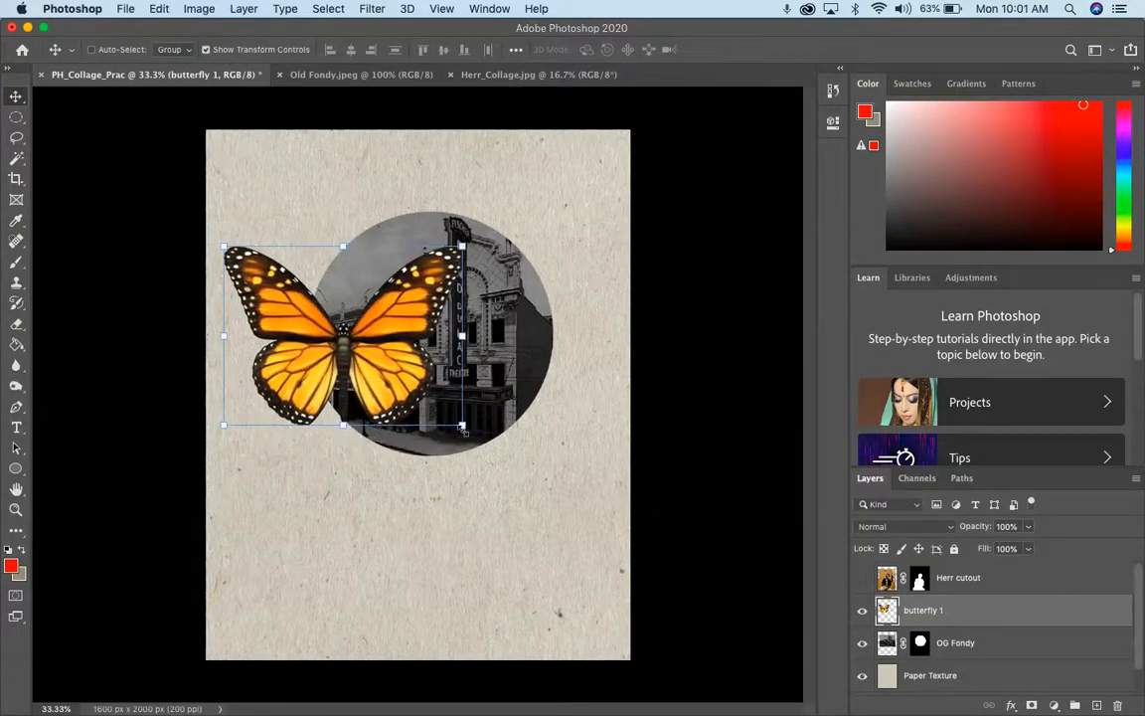
drag(463, 428, 324, 322)
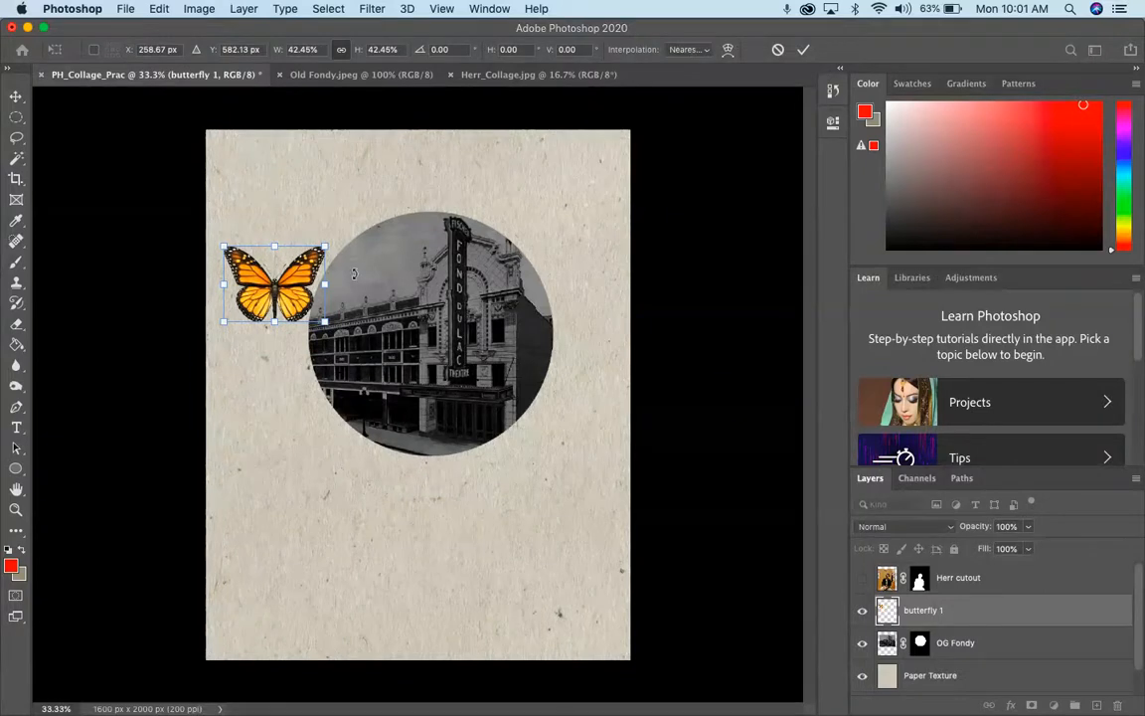
drag(354, 273, 343, 242)
drag(303, 294, 320, 340)
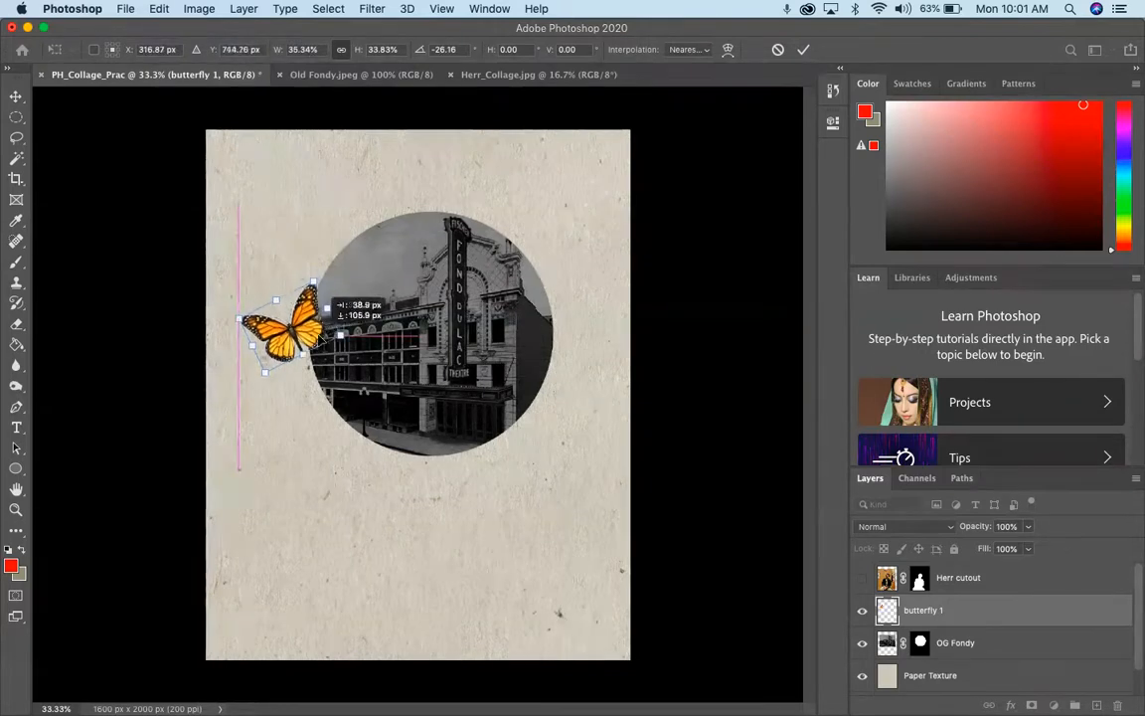
right_click(336, 332)
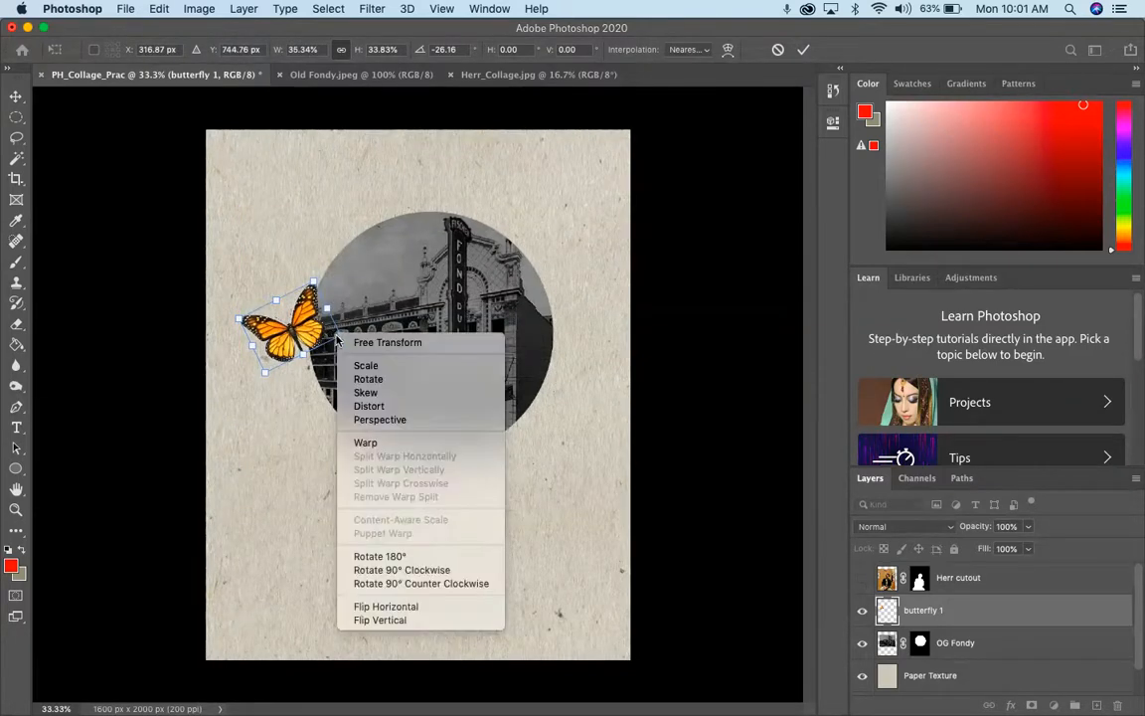
click(337, 332)
drag(338, 333, 323, 335)
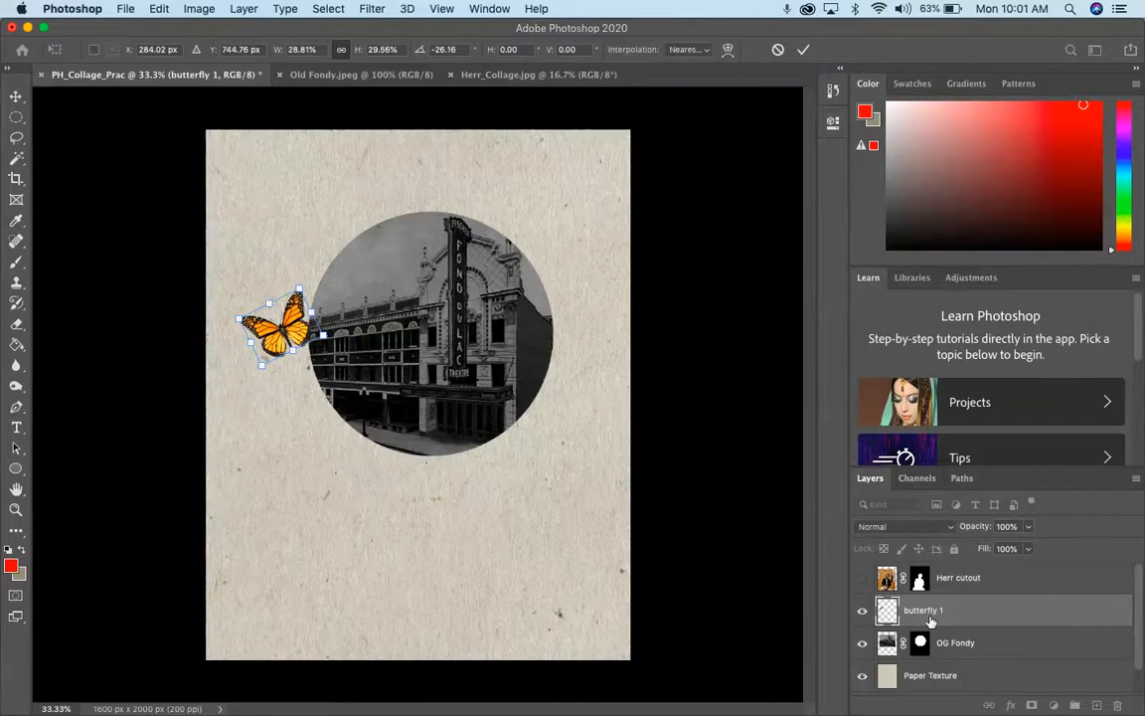
Apply the transform and duplicate the butterfly 1 layer as "butterfly 2" in PH_Collage_Prac
right_click(931, 620)
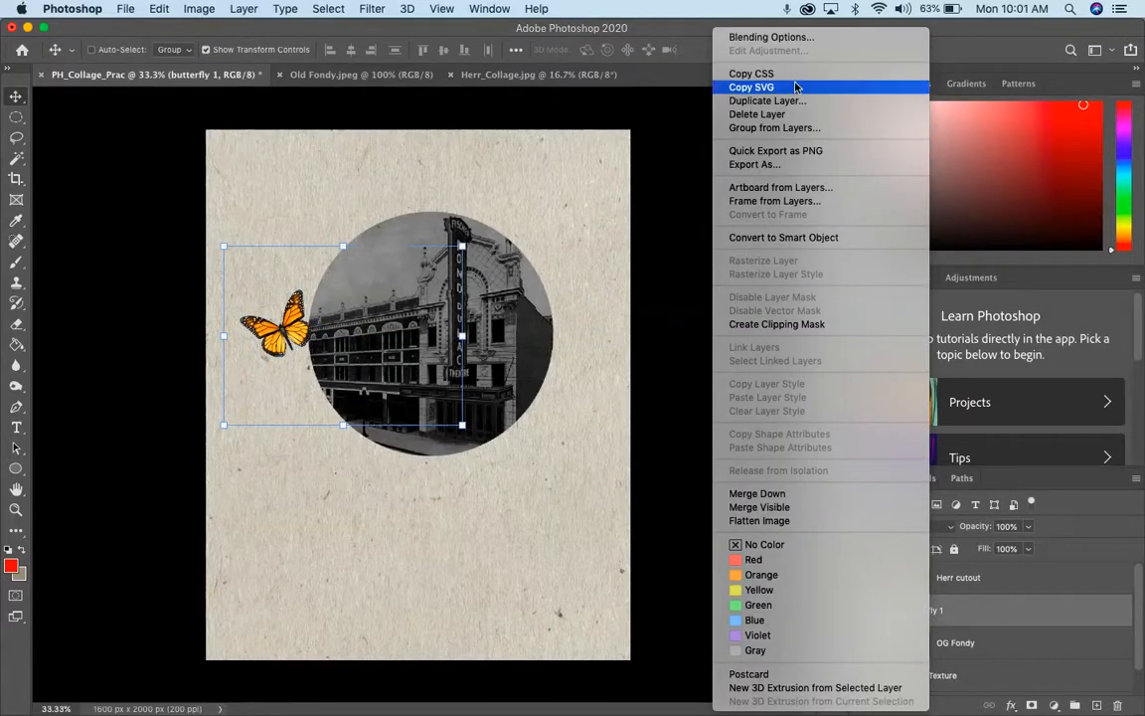
click(764, 100)
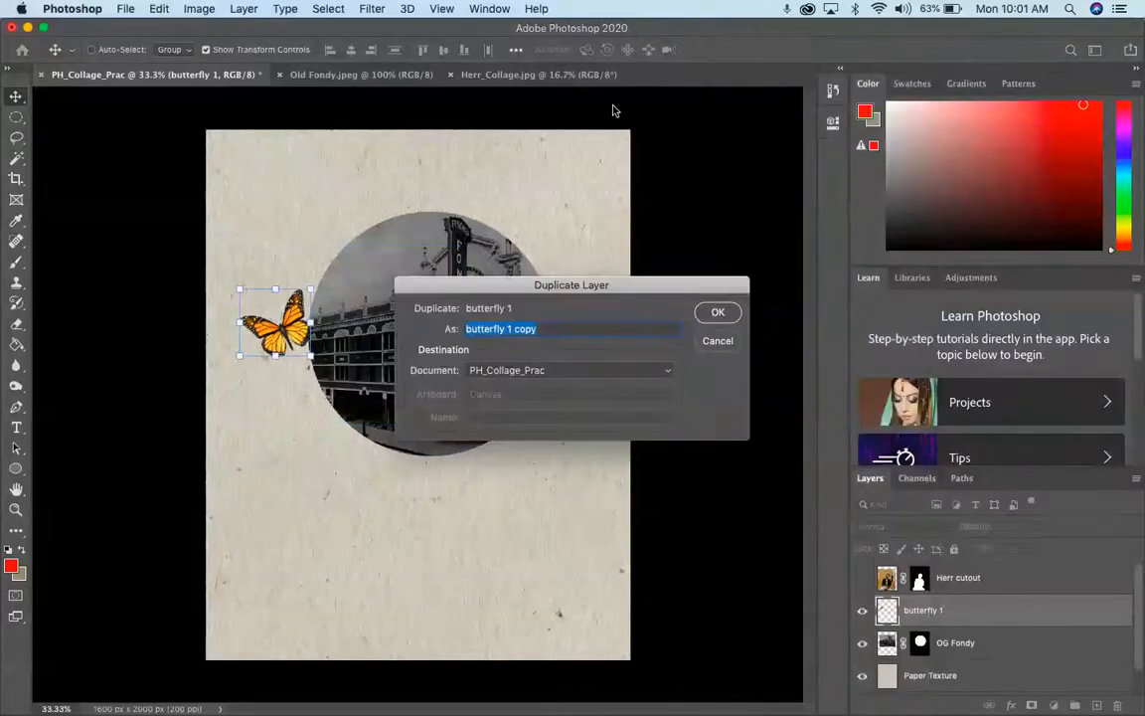
text(butterfly 2)
key(Return)
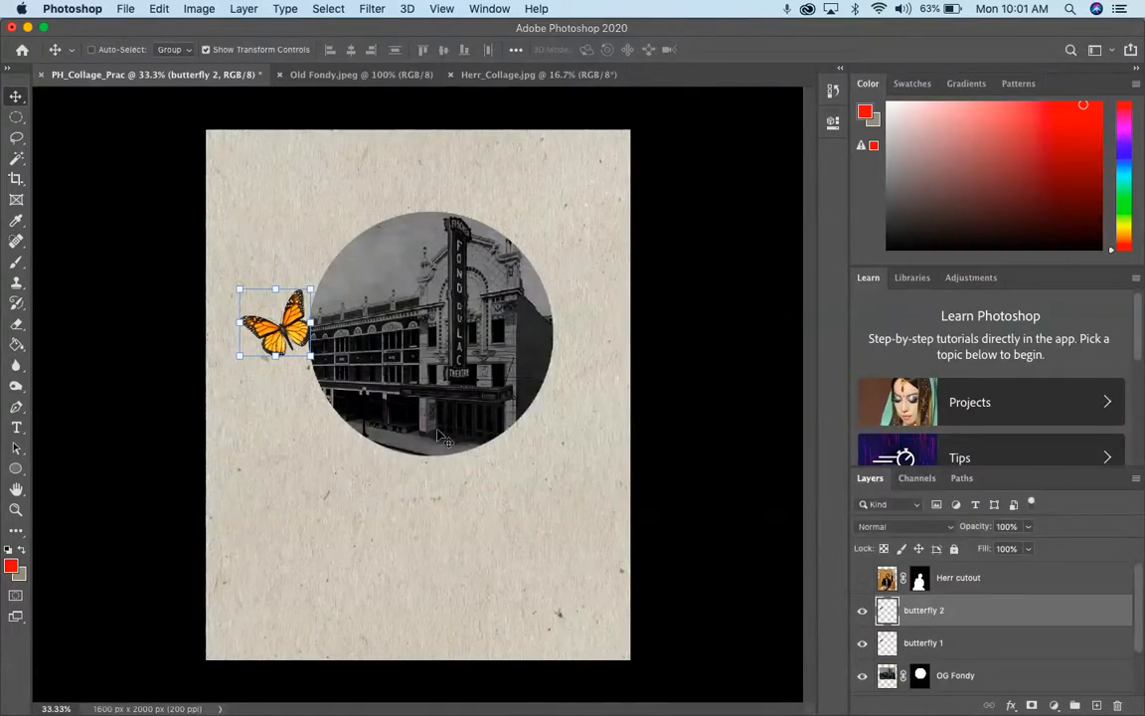
Scale butterfly 2 to about 78%, rotate it about 60°, and place it just outside the circular photo's lower right edge
drag(279, 328, 556, 339)
key(super+t)
drag(594, 382, 556, 305)
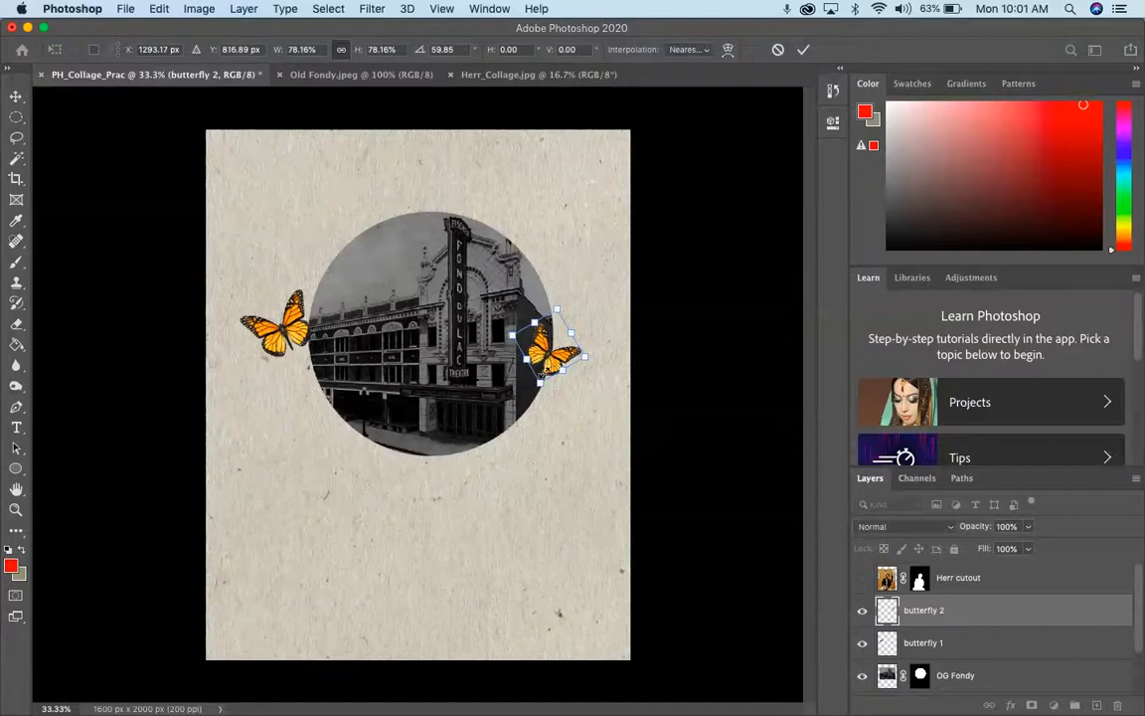
drag(565, 364, 587, 402)
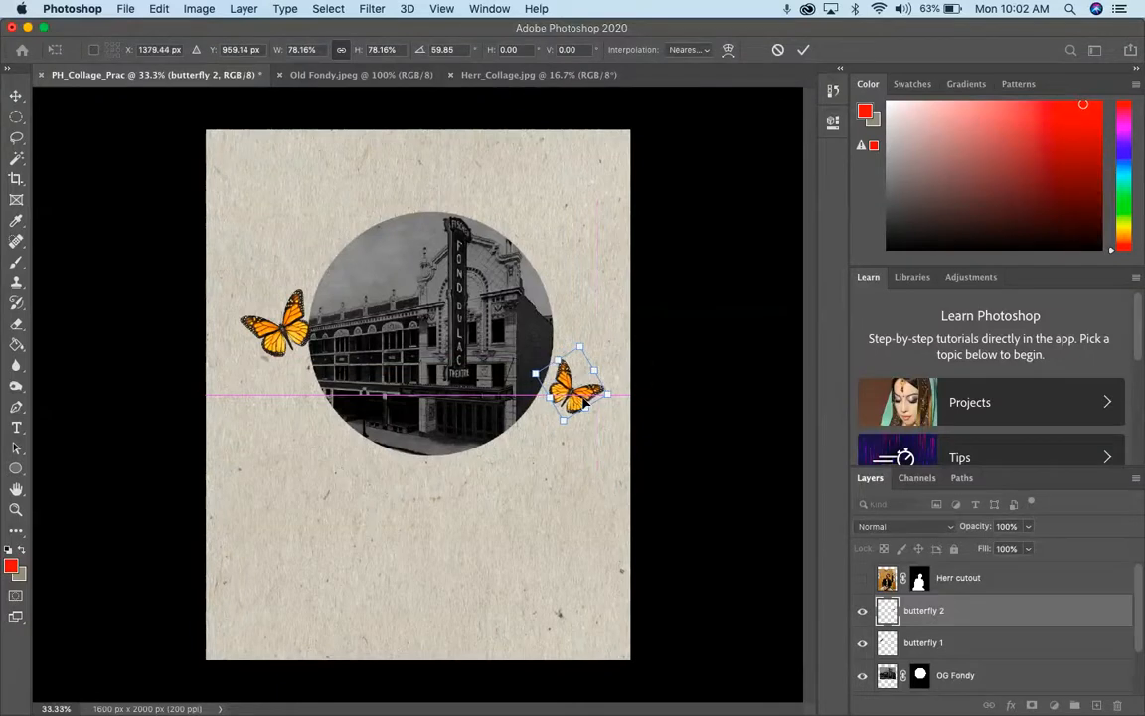
key(Return)
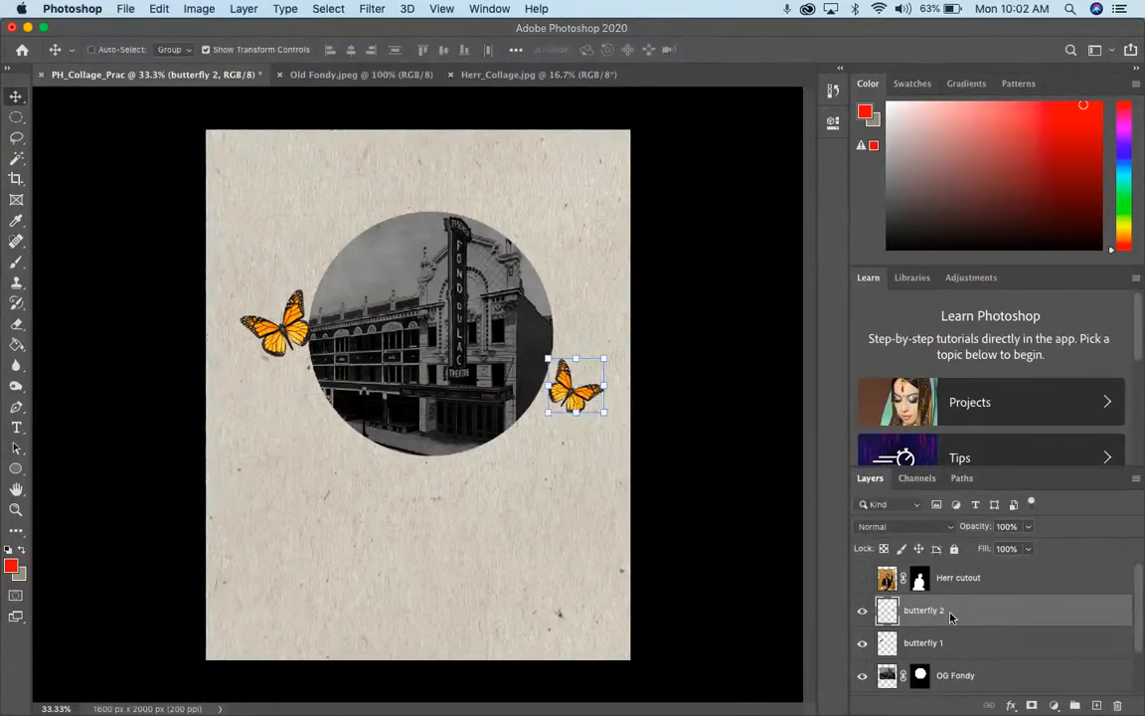
Duplicate the butterfly 2 layer as "butterfly 3" in PH_Collage_Prac
right_click(949, 617)
click(861, 101)
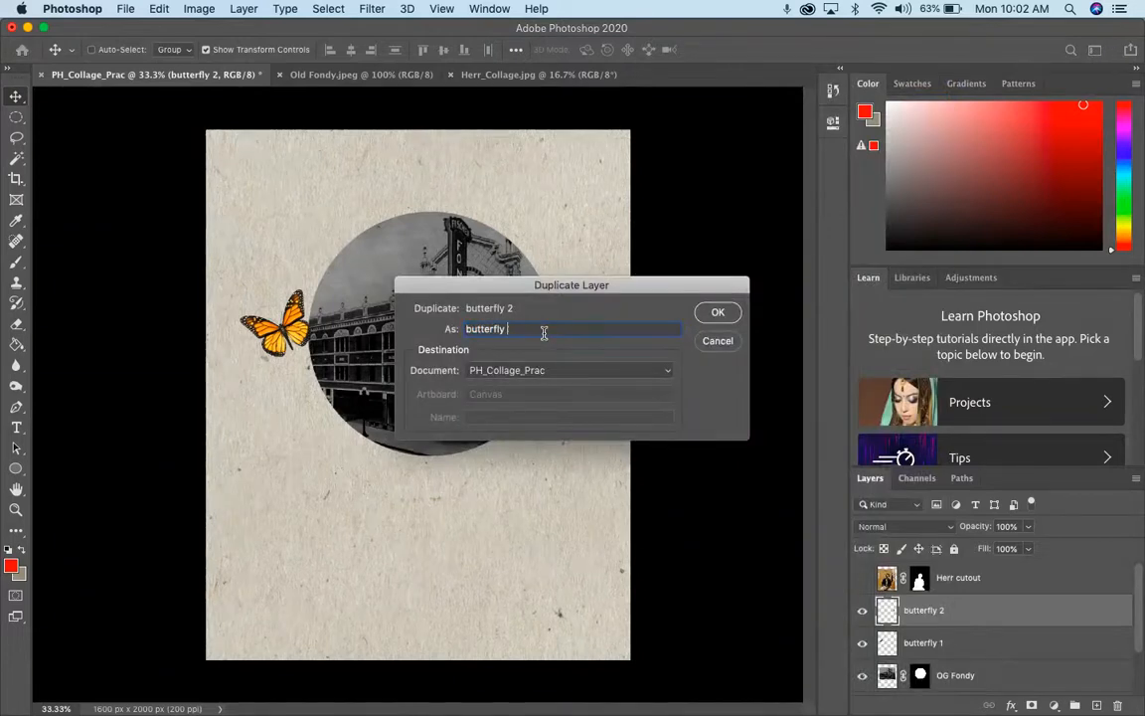
key(Return)
Shrink and rotate butterfly 3 and place it on the paper below and to the left of the circular photo
drag(577, 403, 350, 514)
drag(379, 467, 340, 397)
drag(388, 492, 318, 512)
key(Return)
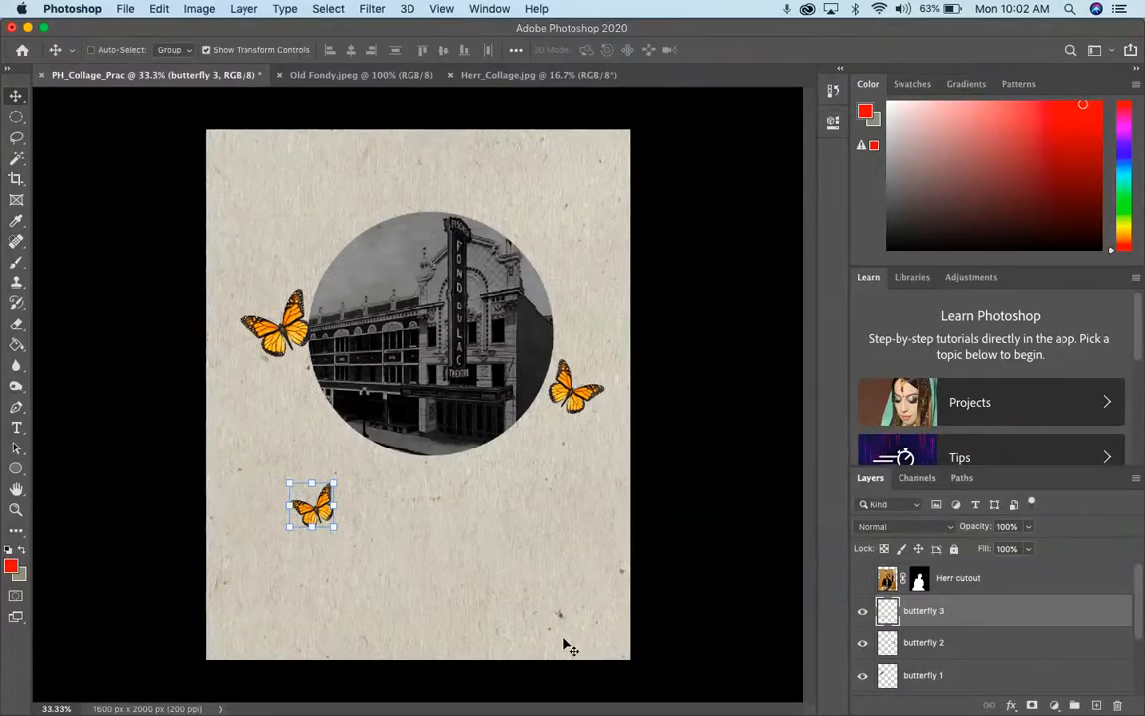
Switch to Chrome and search Google Images for "cardnial bird"
key(ctrl+Up)
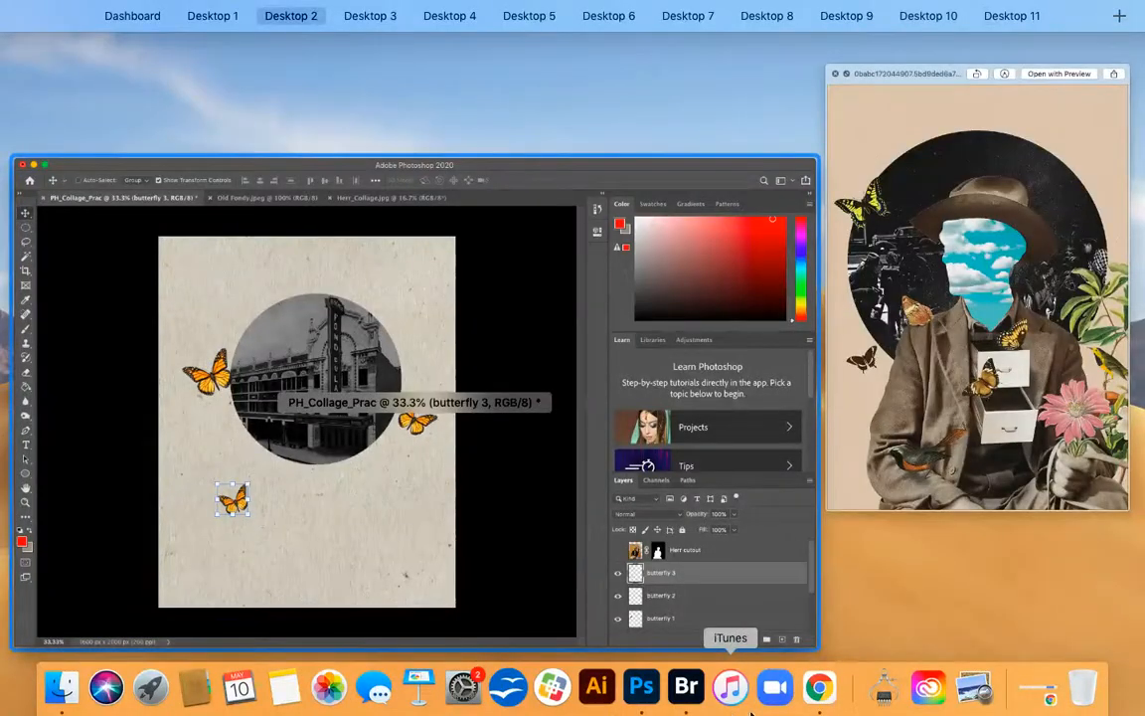
click(819, 696)
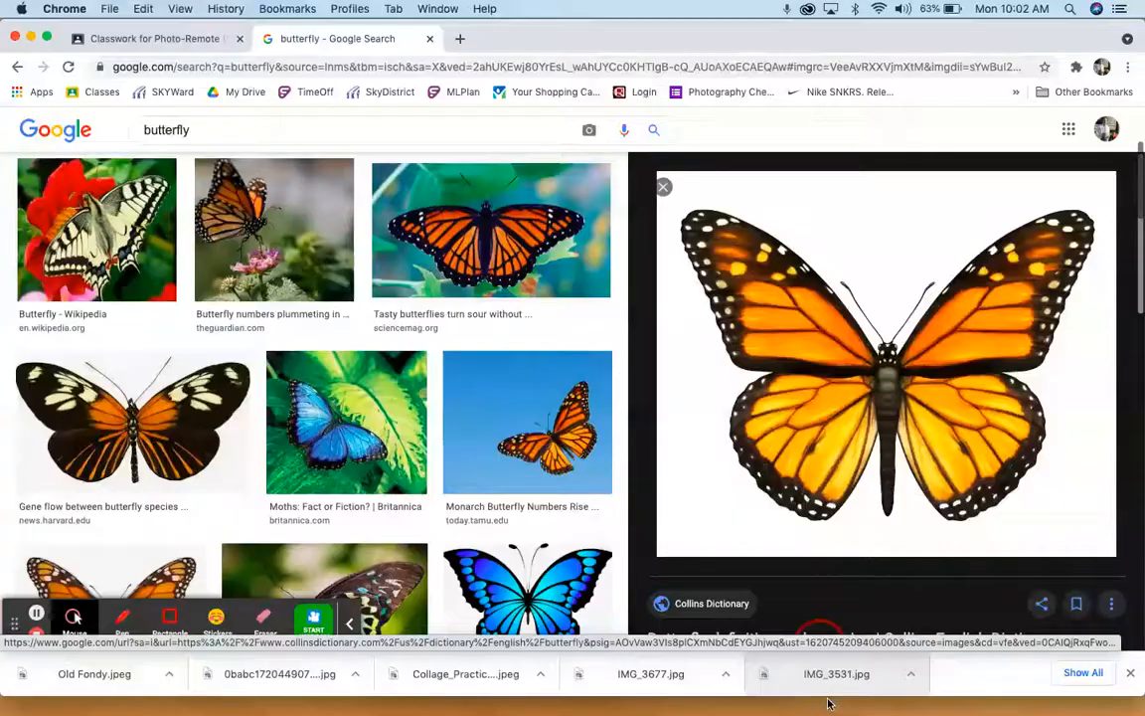
click(294, 123)
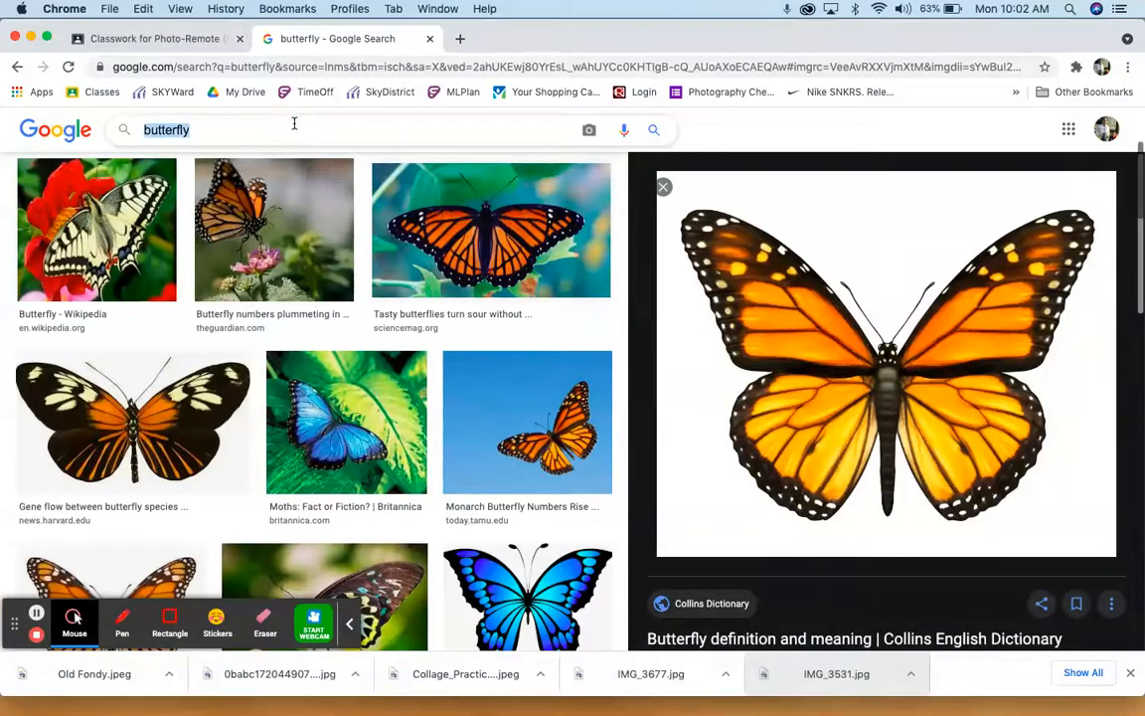
text(cardnial )
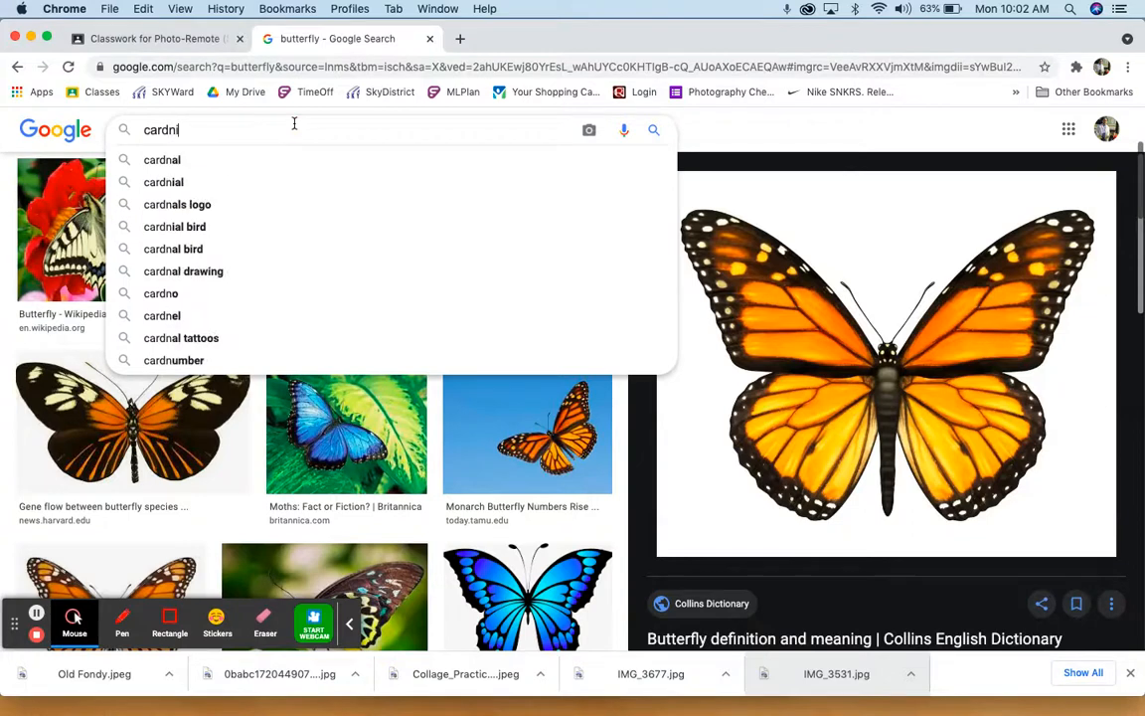
text(bird)
key(Return)
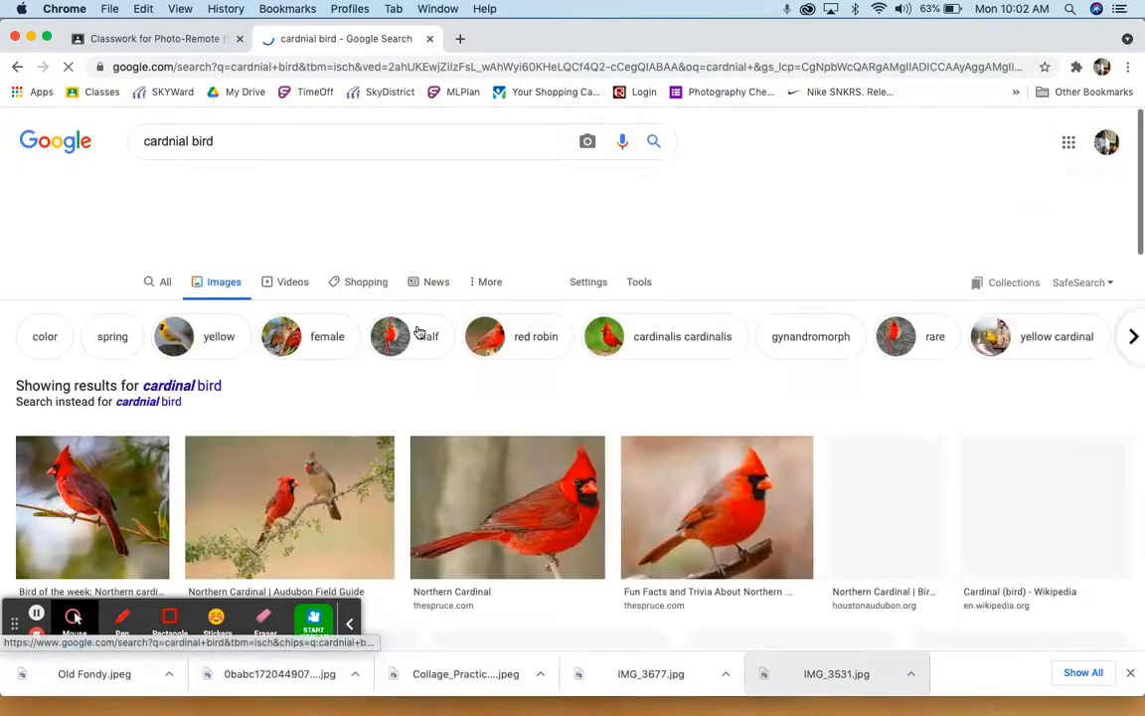
Open the preview of The Spruce's "Fun Facts and Trivia About Northern Cardinals" image from the results
scroll(419, 332, down, 1)
scroll(418, 332, down, 3)
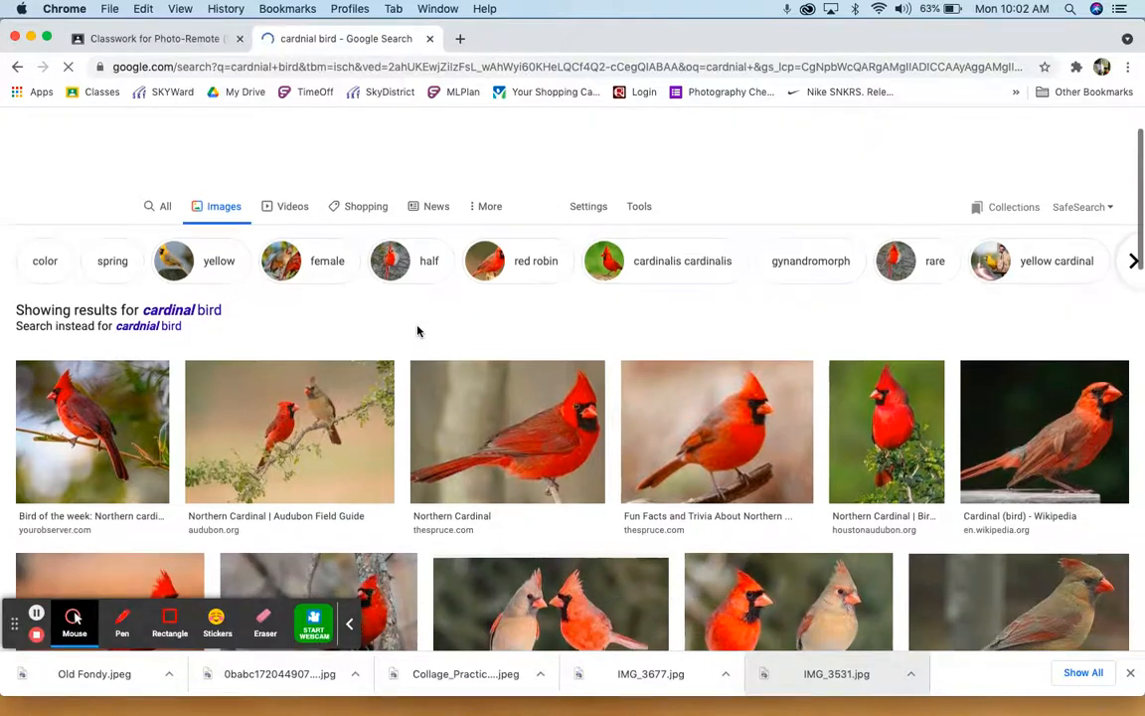
scroll(418, 332, down, 1)
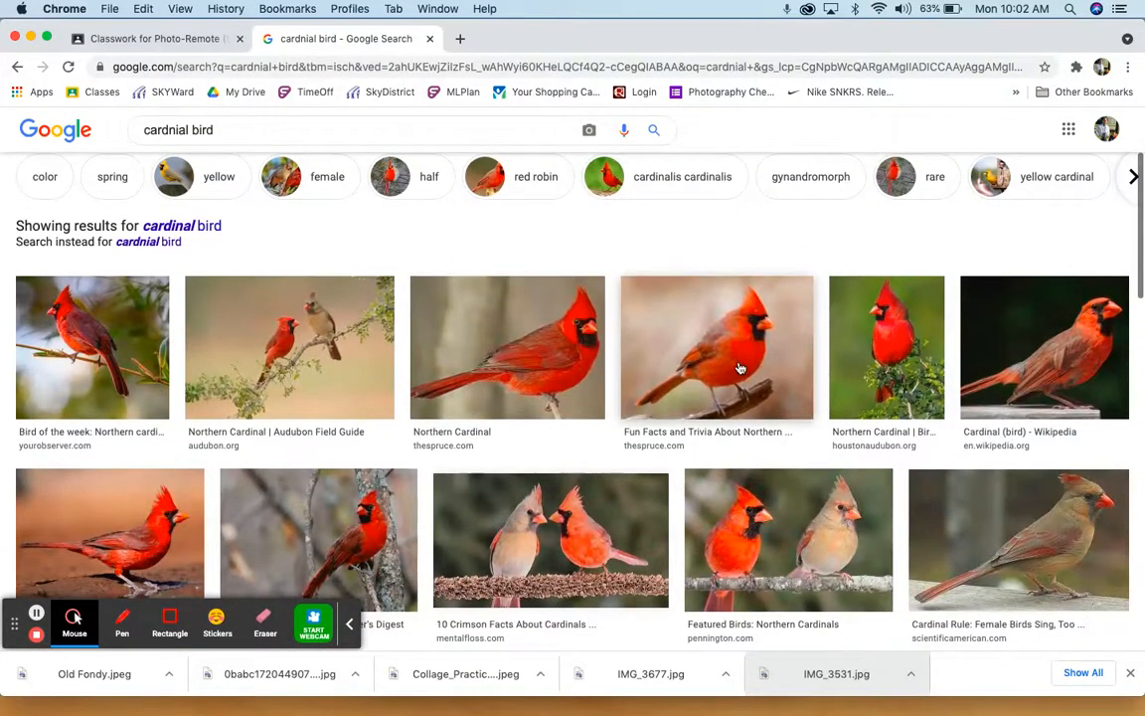
click(665, 325)
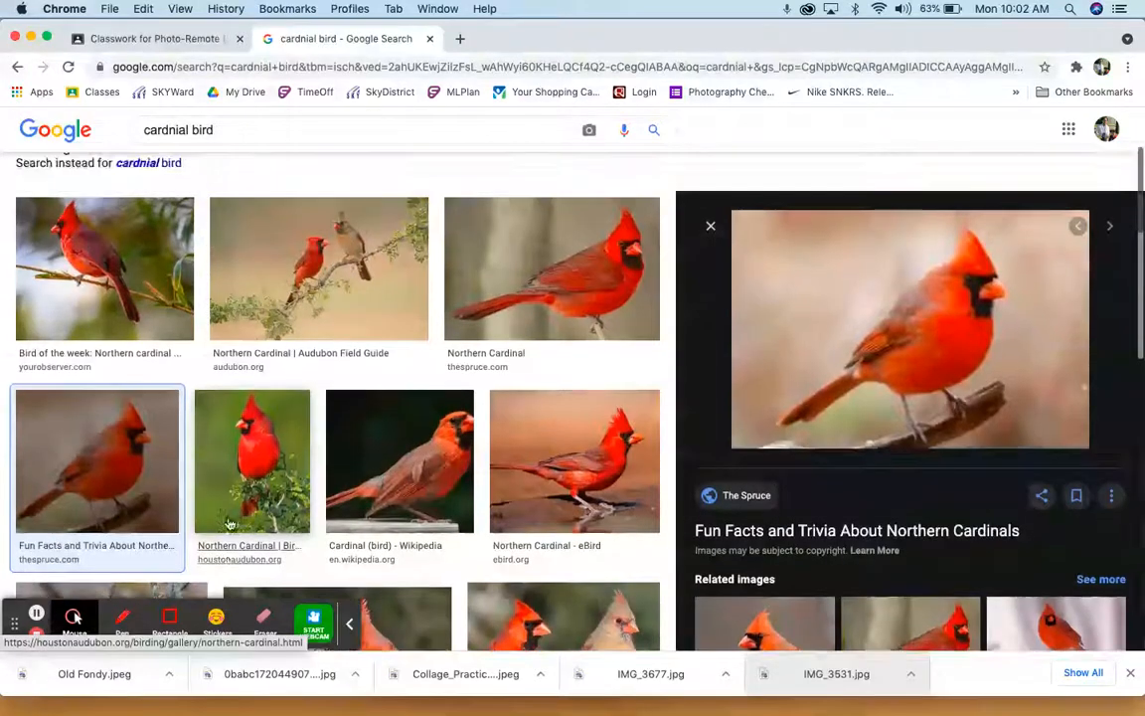
scroll(229, 524, up, 5)
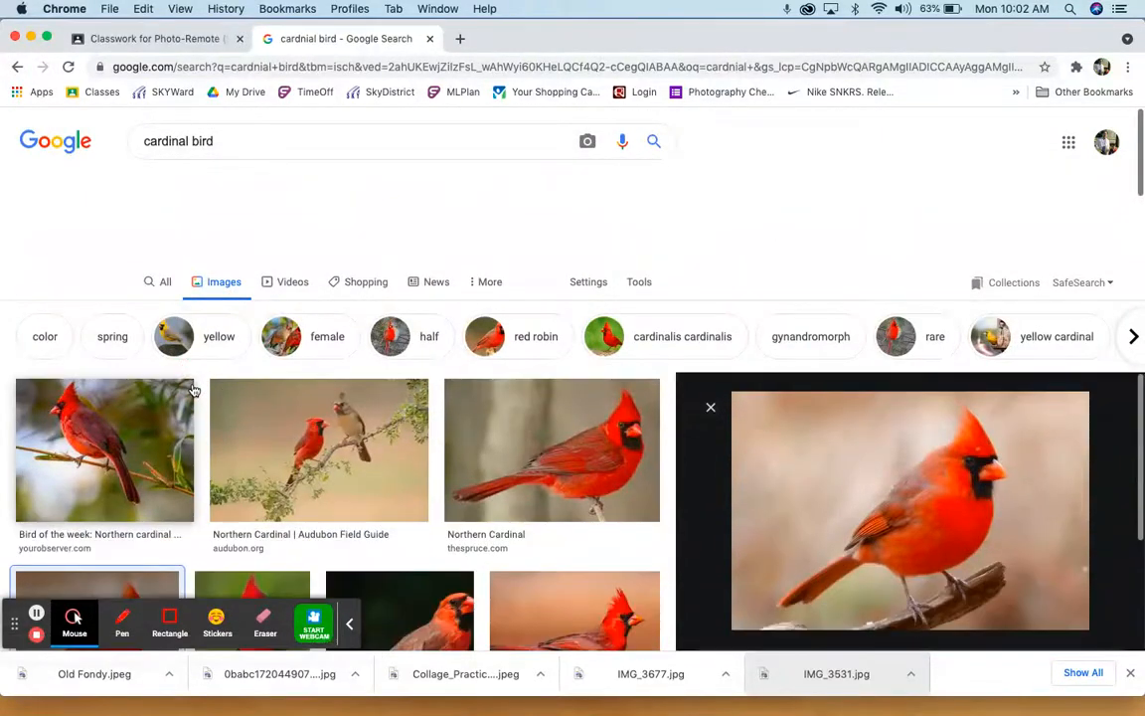
scroll(203, 383, down, 3)
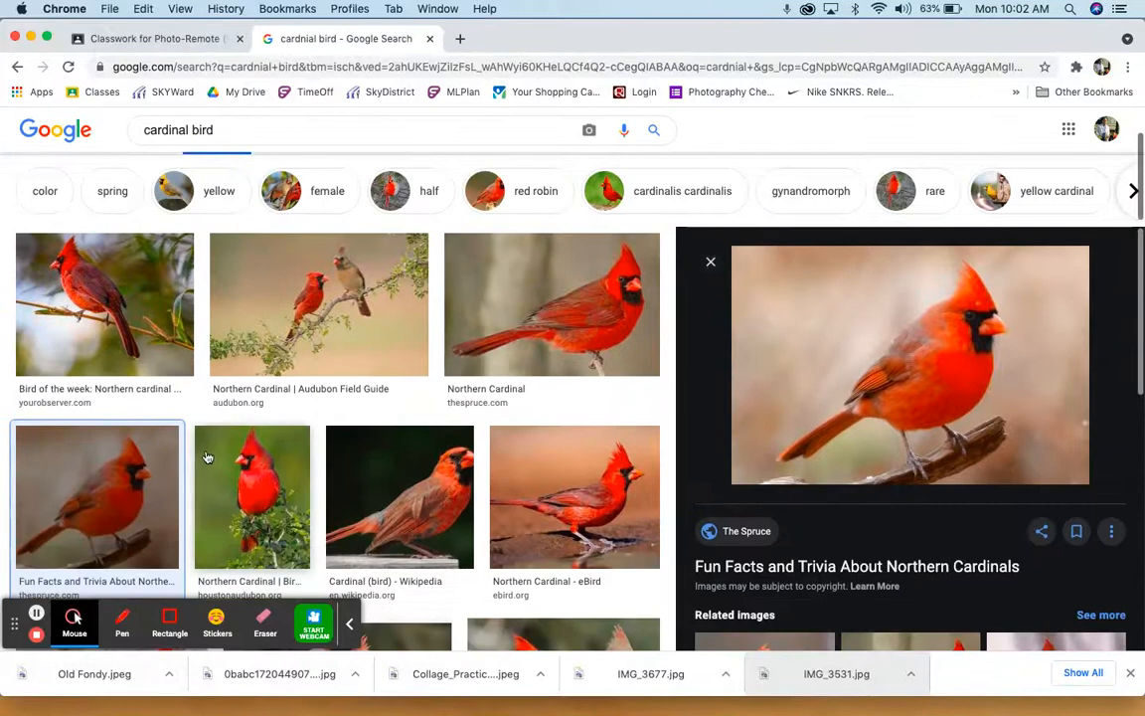
scroll(207, 458, down, 1)
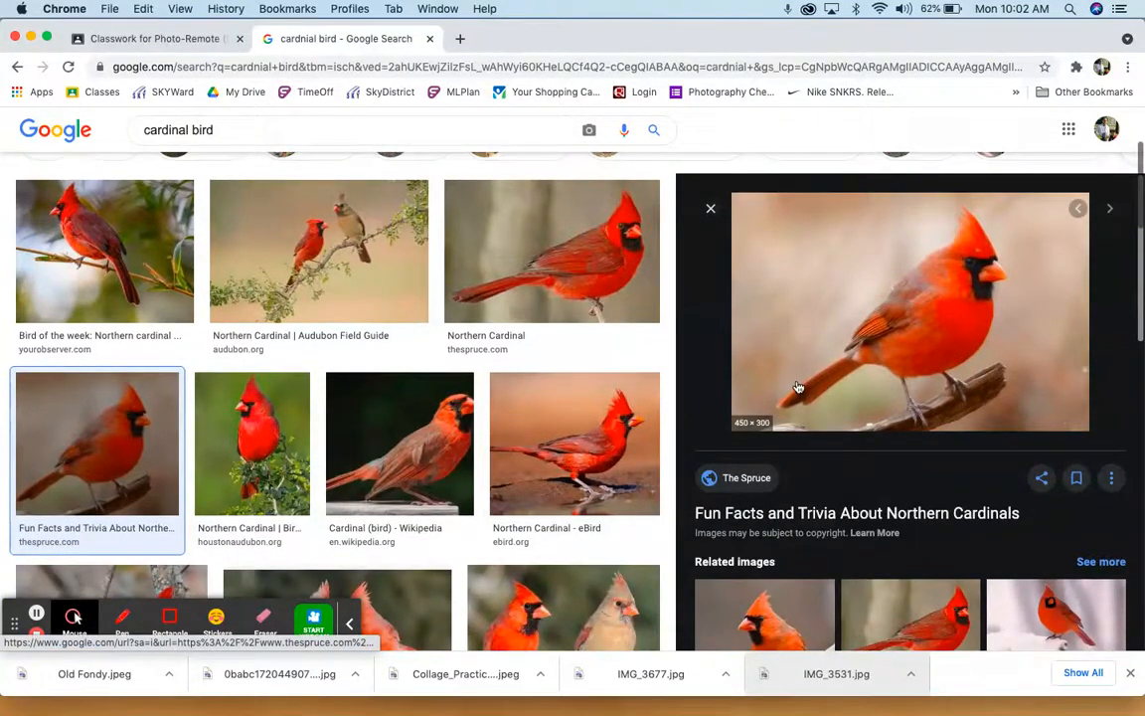
Copy the previewed image of the cardinal perched on a branch
click(795, 295)
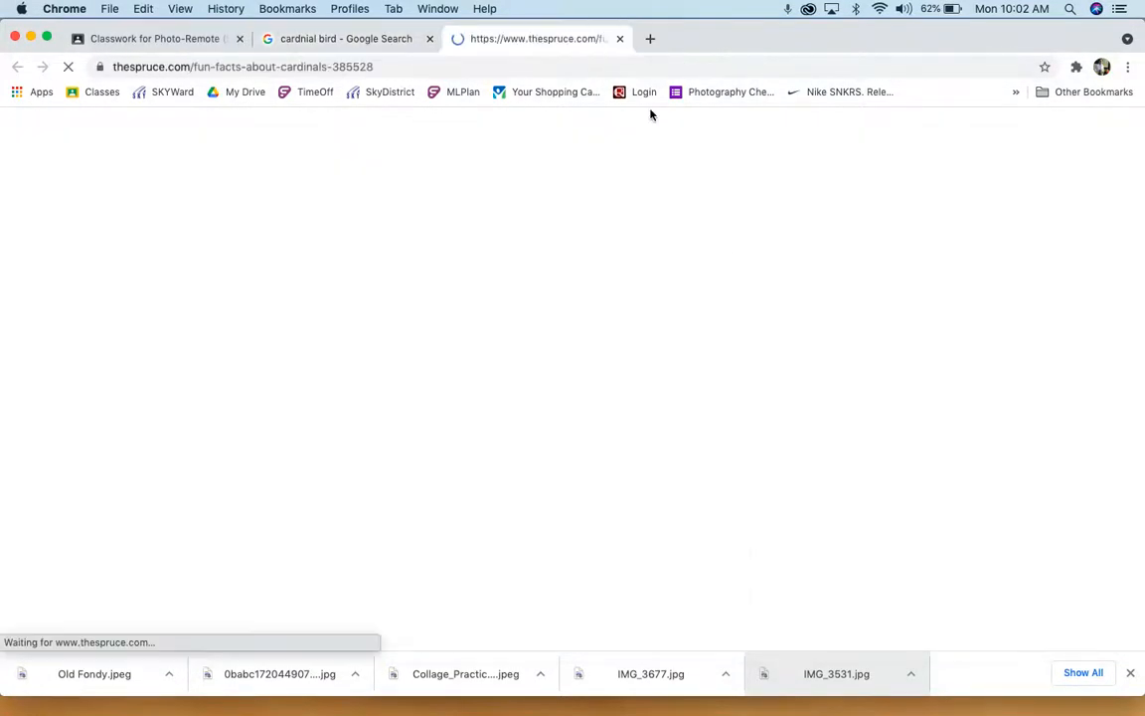
click(619, 39)
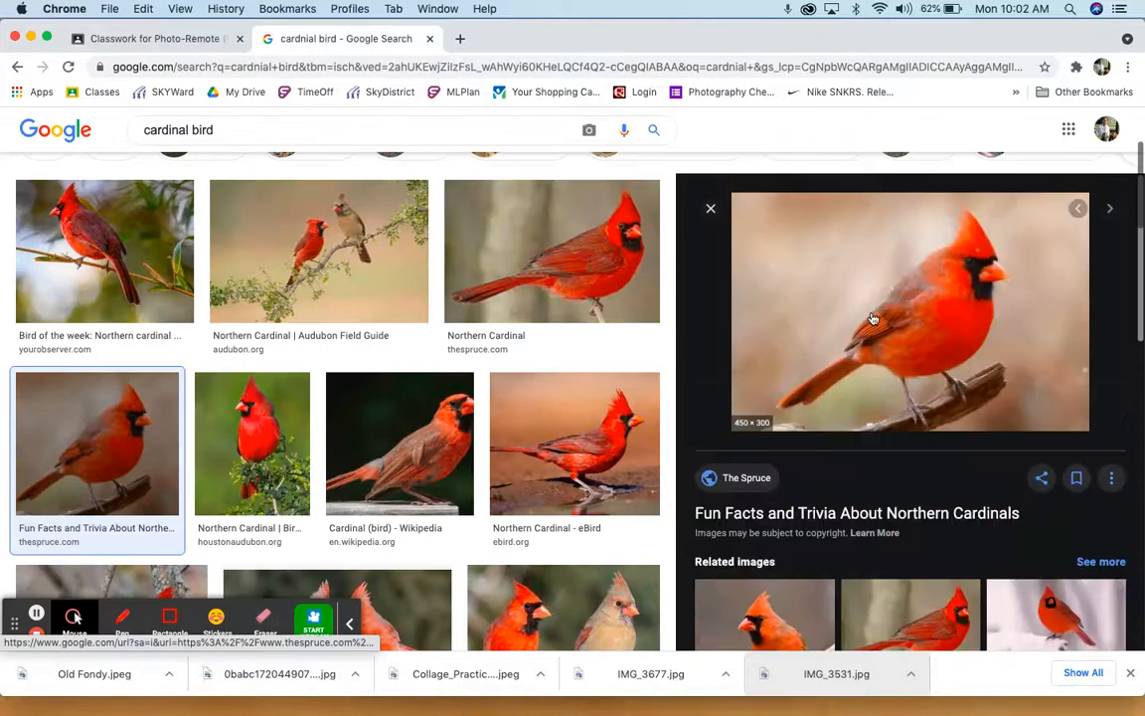
right_click(892, 361)
click(944, 509)
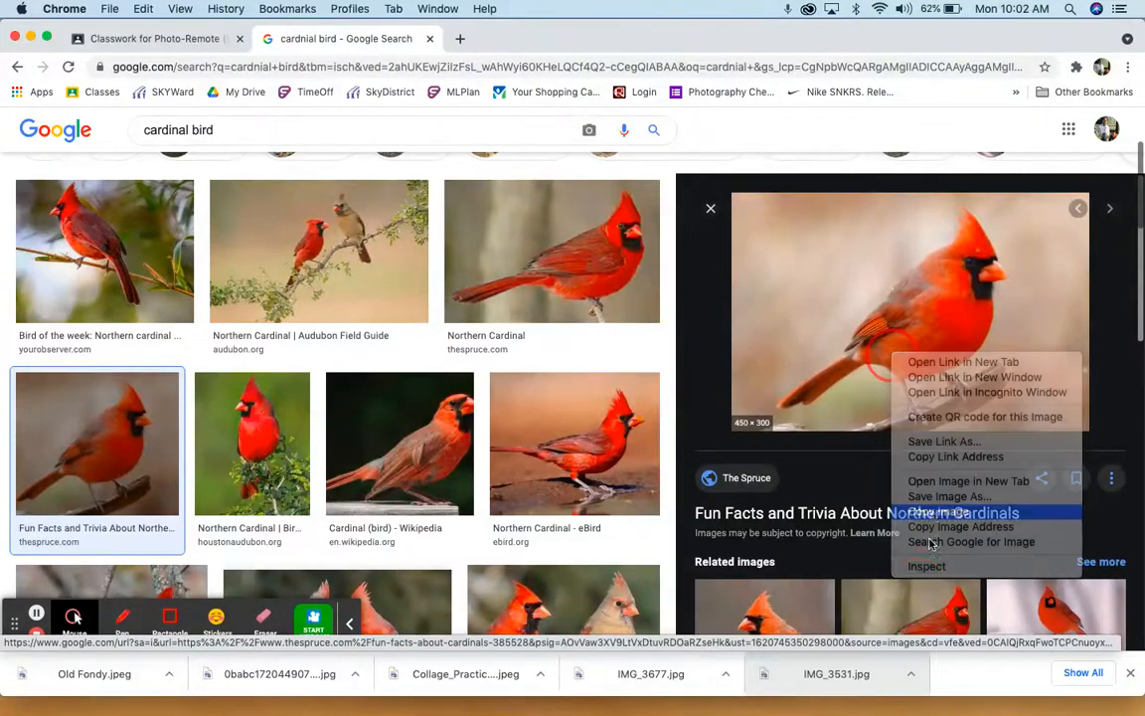
Switch to Photoshop and paste the cardinal image into PH_Collage_Prac
click(642, 702)
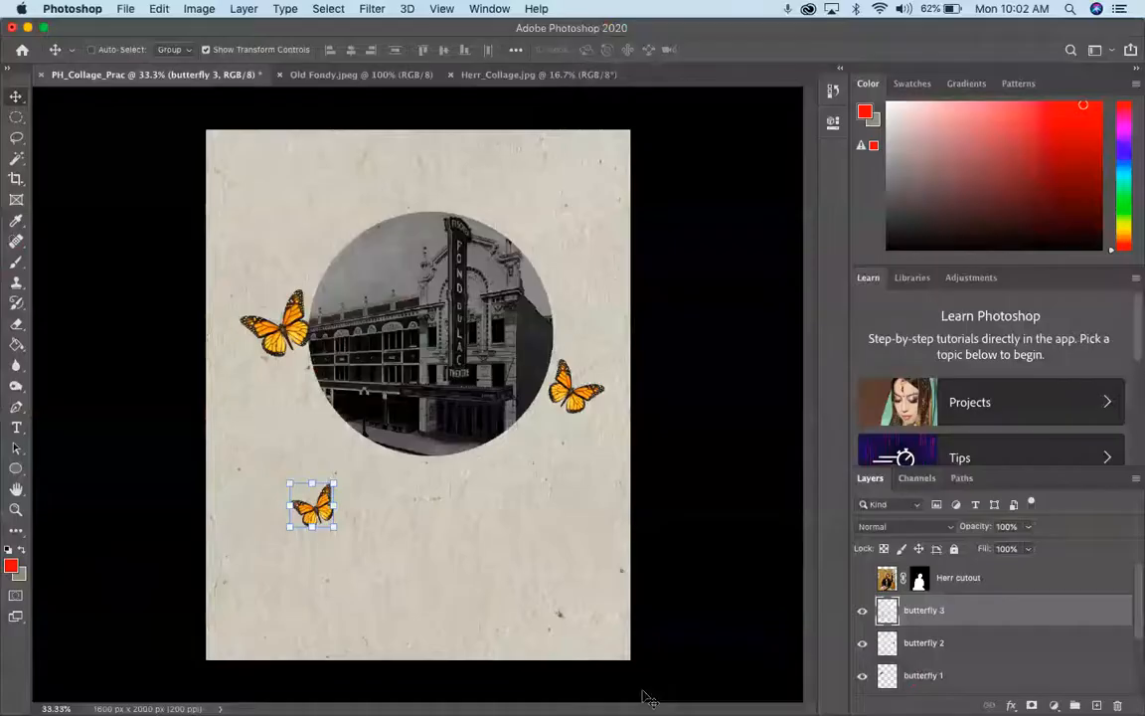
click(169, 8)
mouse_move(189, 10)
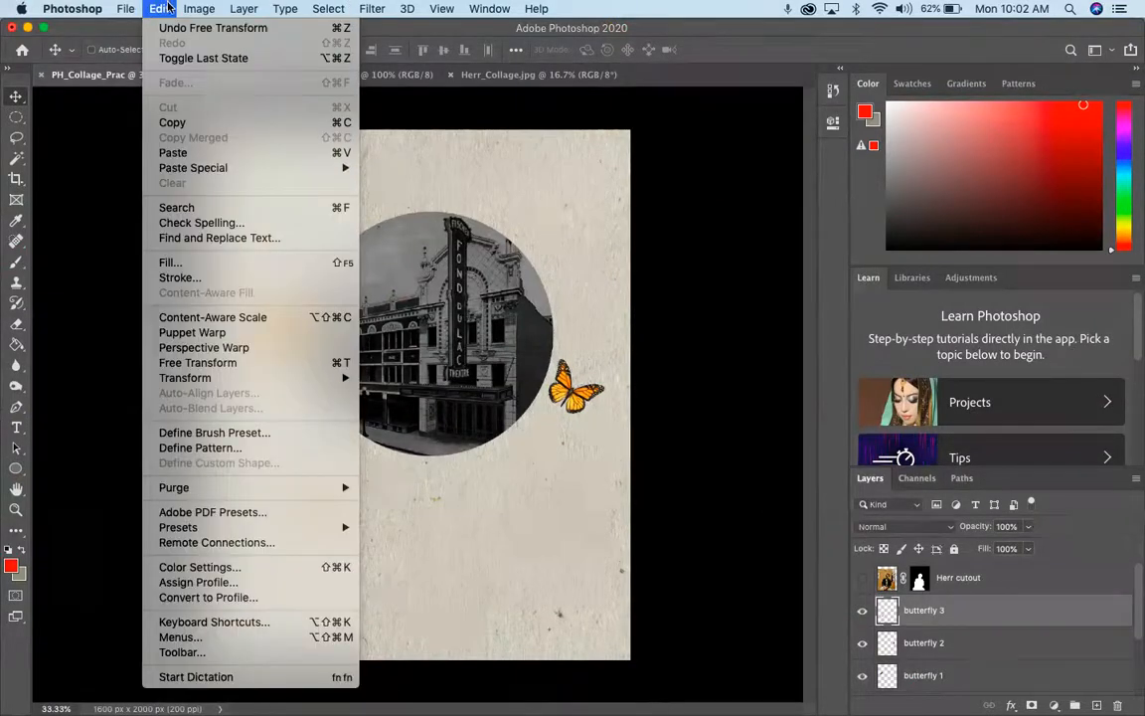
click(177, 154)
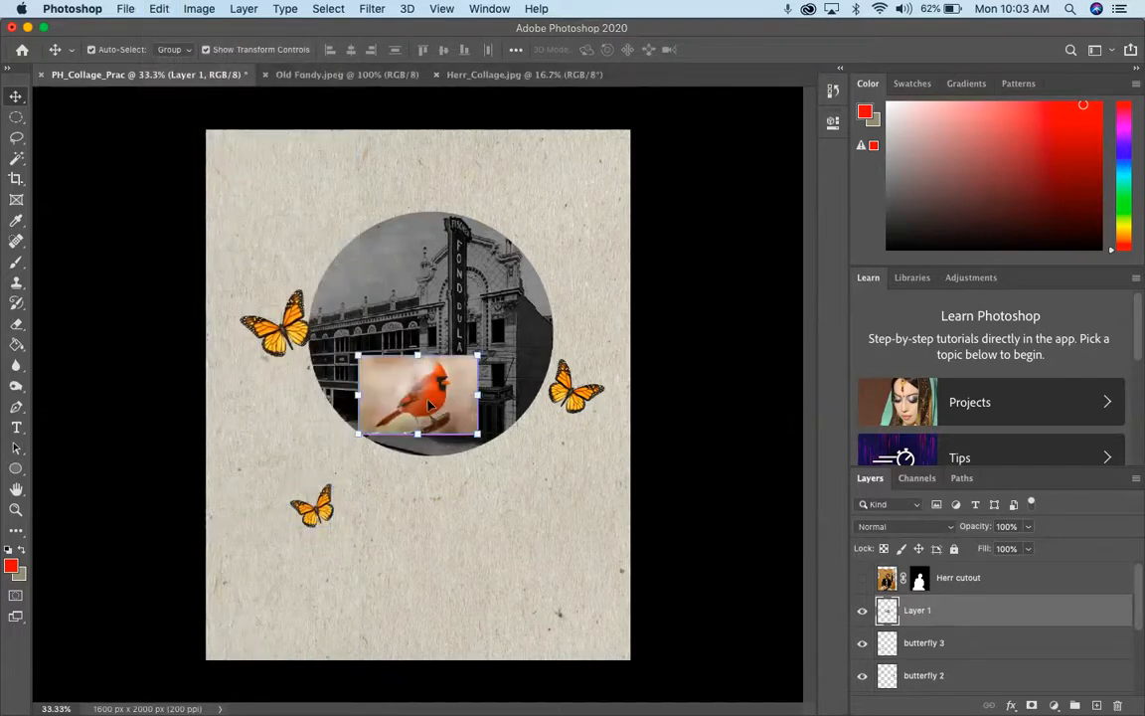
Select the main background areas around the cardinal with the Magic Wand at tolerance 20, adding each area to the selection
key(super+plus)
key(super+plus)
key(super+plus)
key(super+plus)
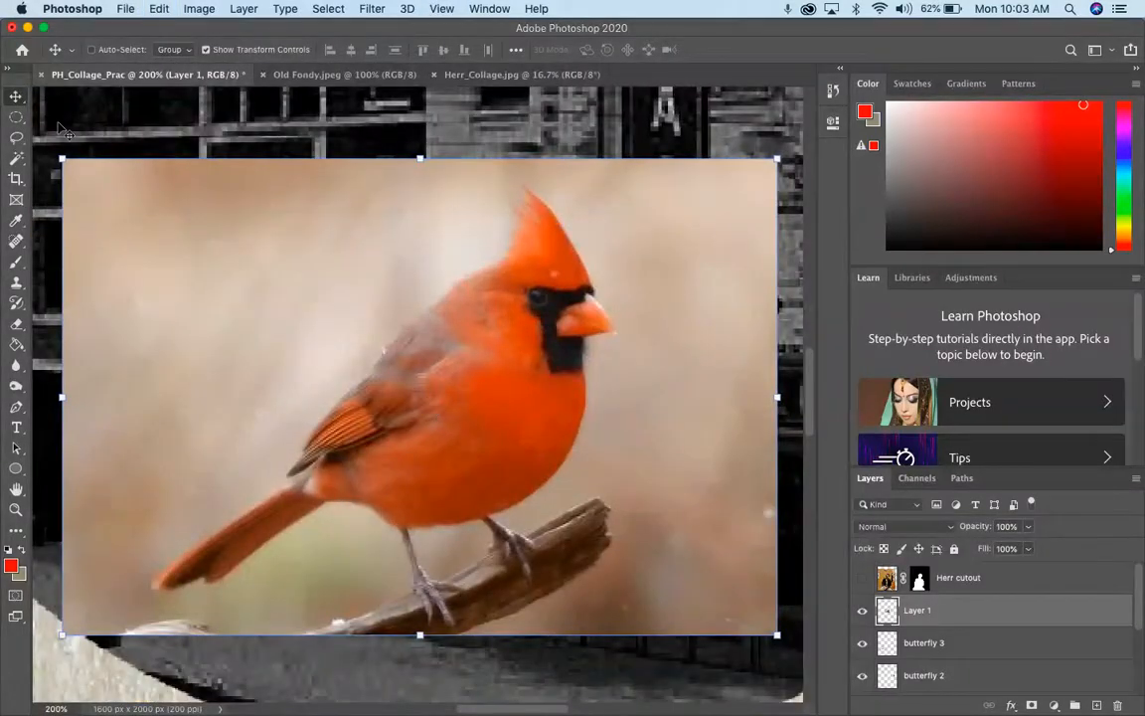
click(15, 159)
click(171, 282)
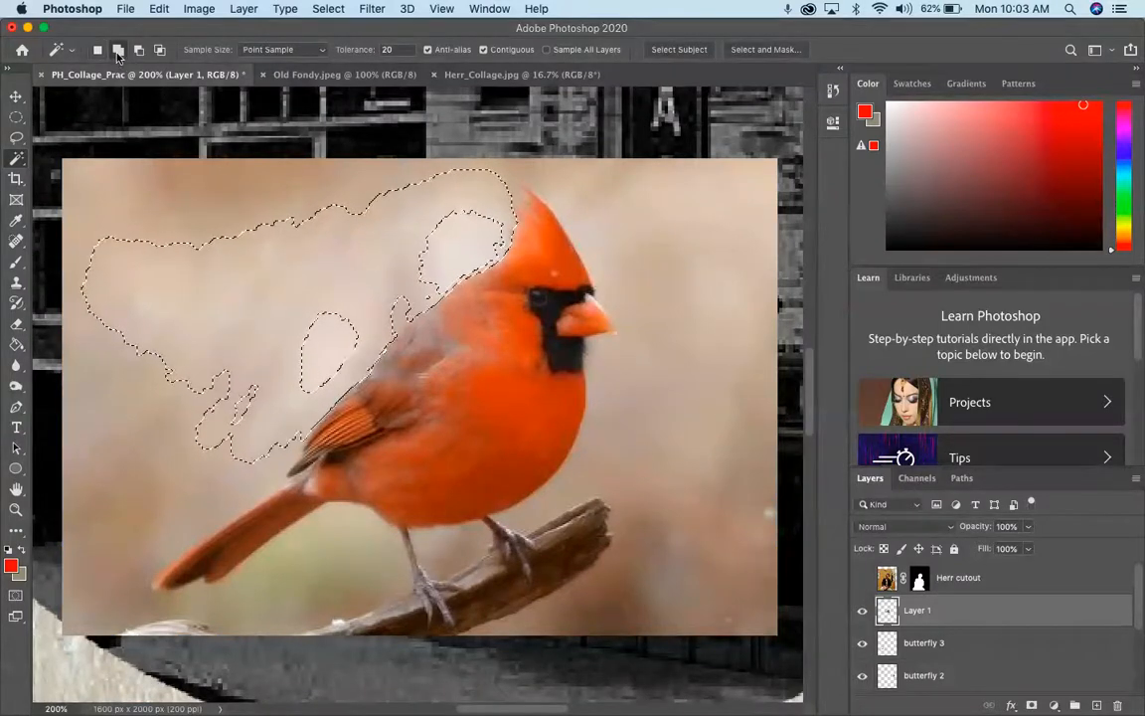
click(310, 348)
click(197, 442)
click(167, 497)
click(107, 587)
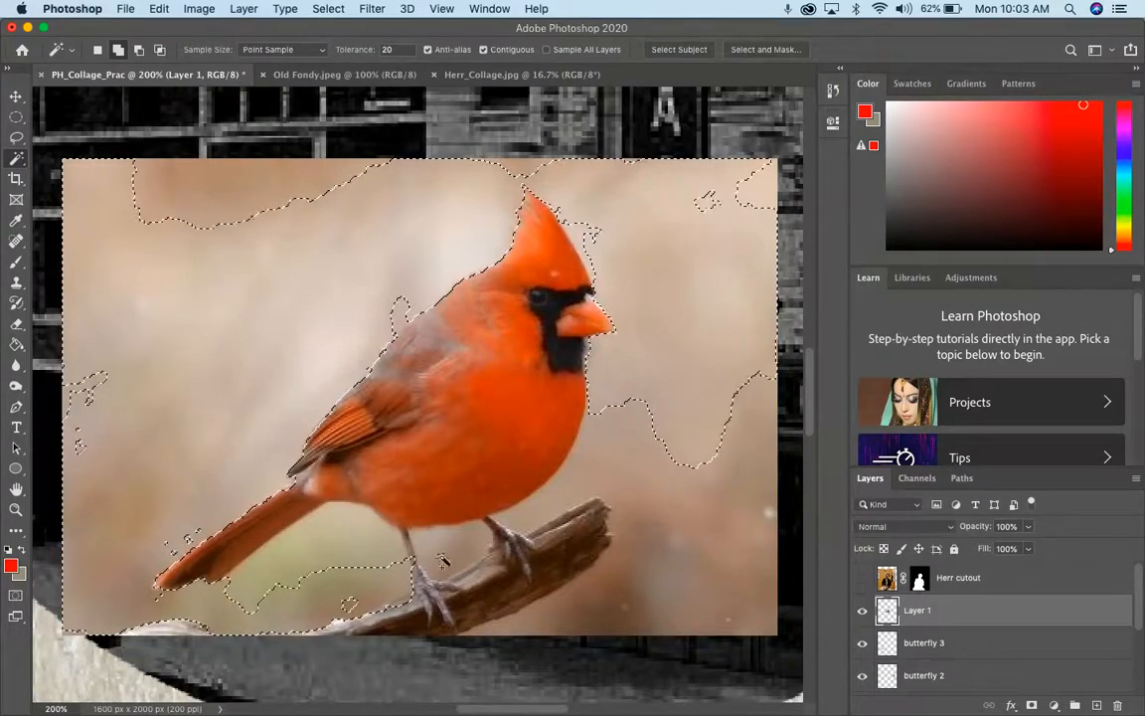
click(345, 537)
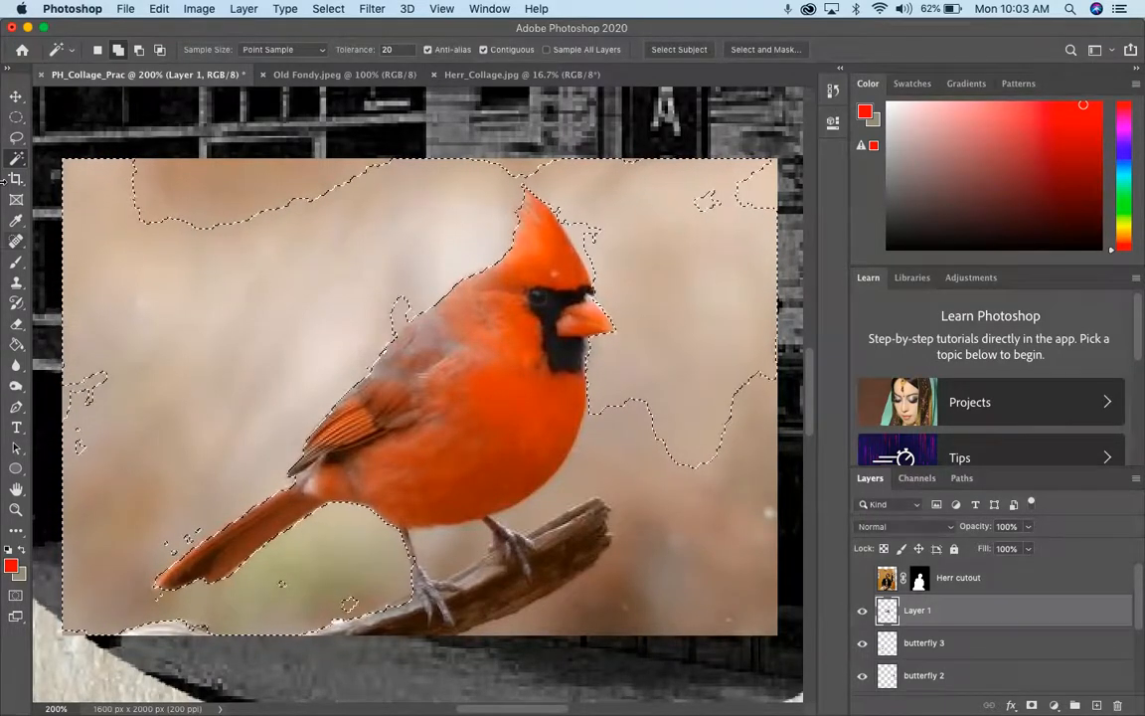
click(14, 167)
click(44, 173)
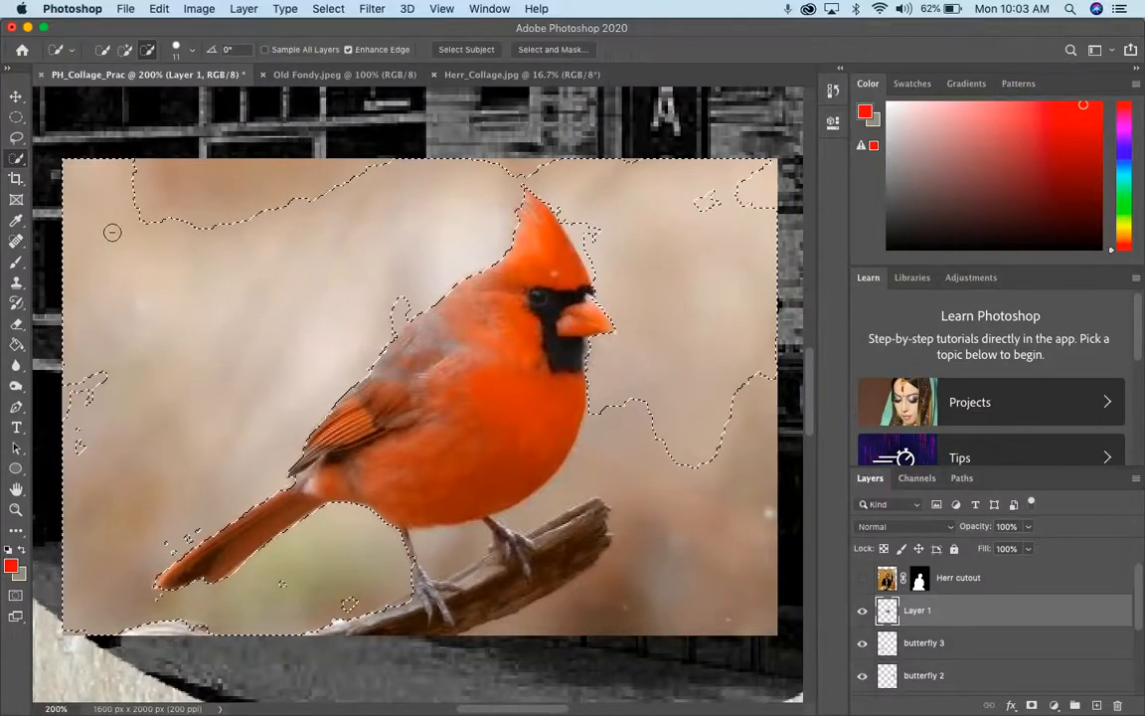
drag(624, 410, 629, 463)
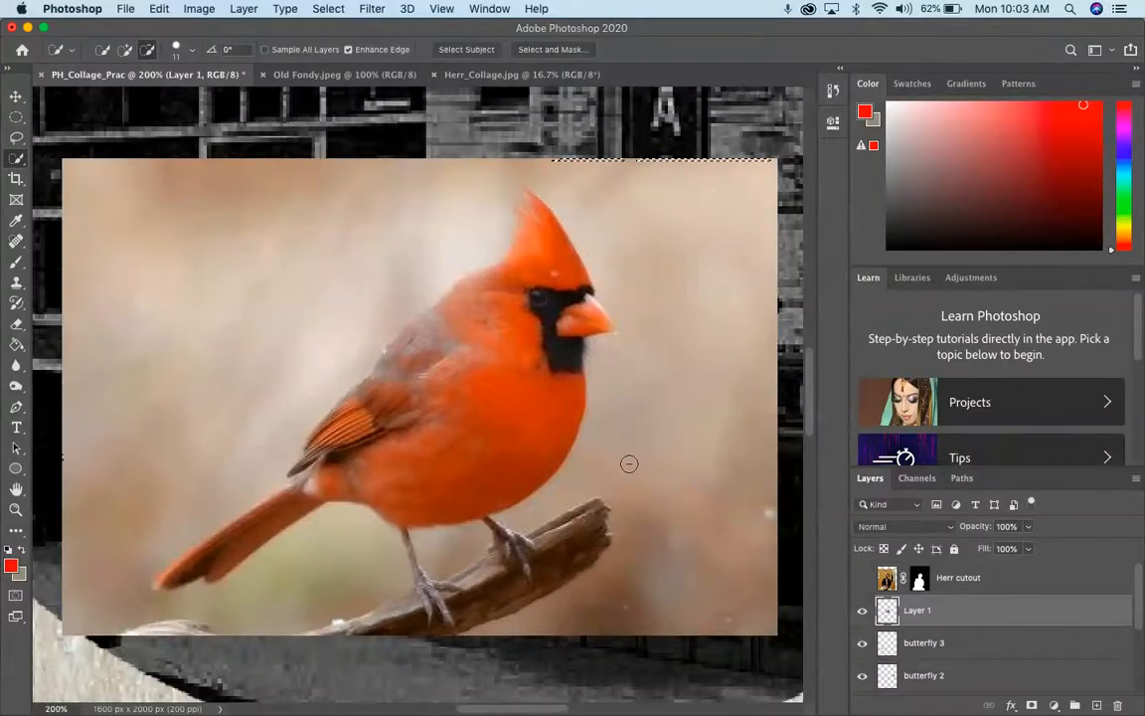
key(super+z)
key(super+z)
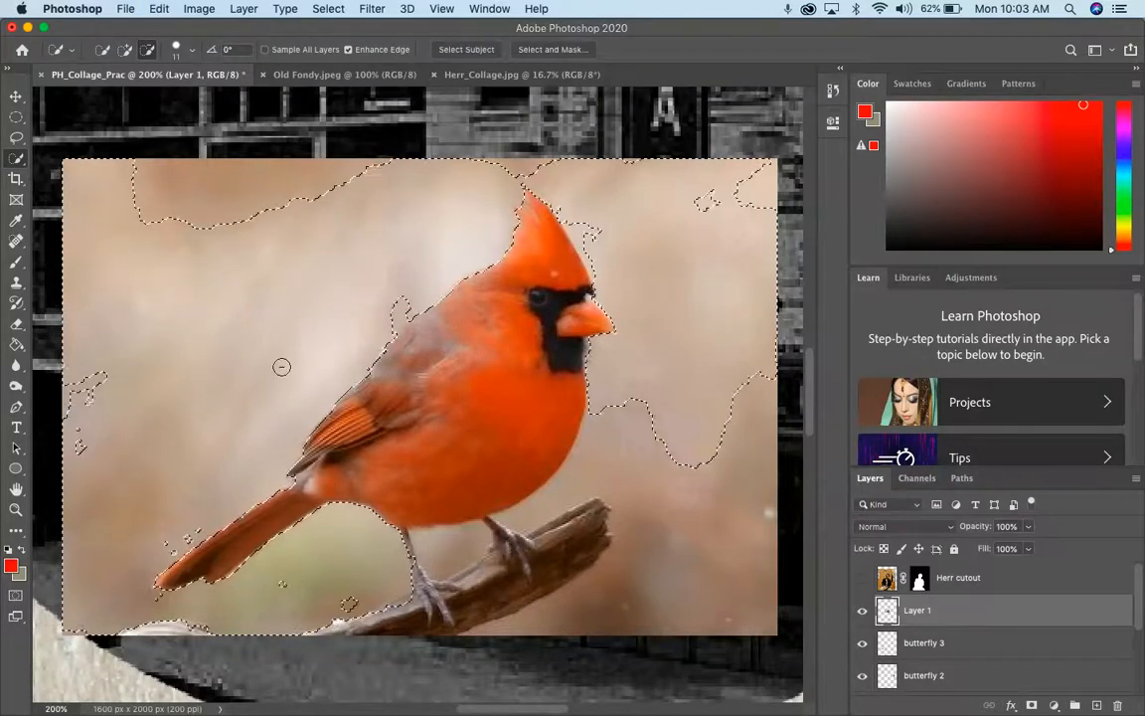
Add the remaining background patches between the legs, around the branch and above the bird to the selection with the Magic Wand
right_click(18, 157)
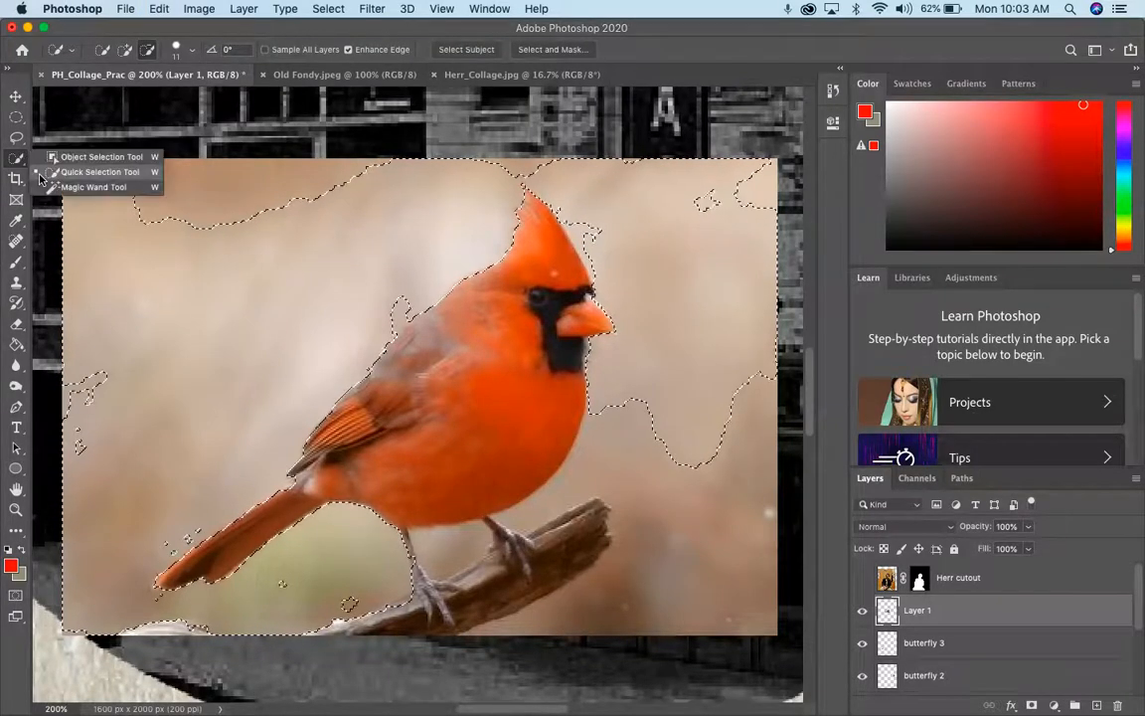
click(92, 187)
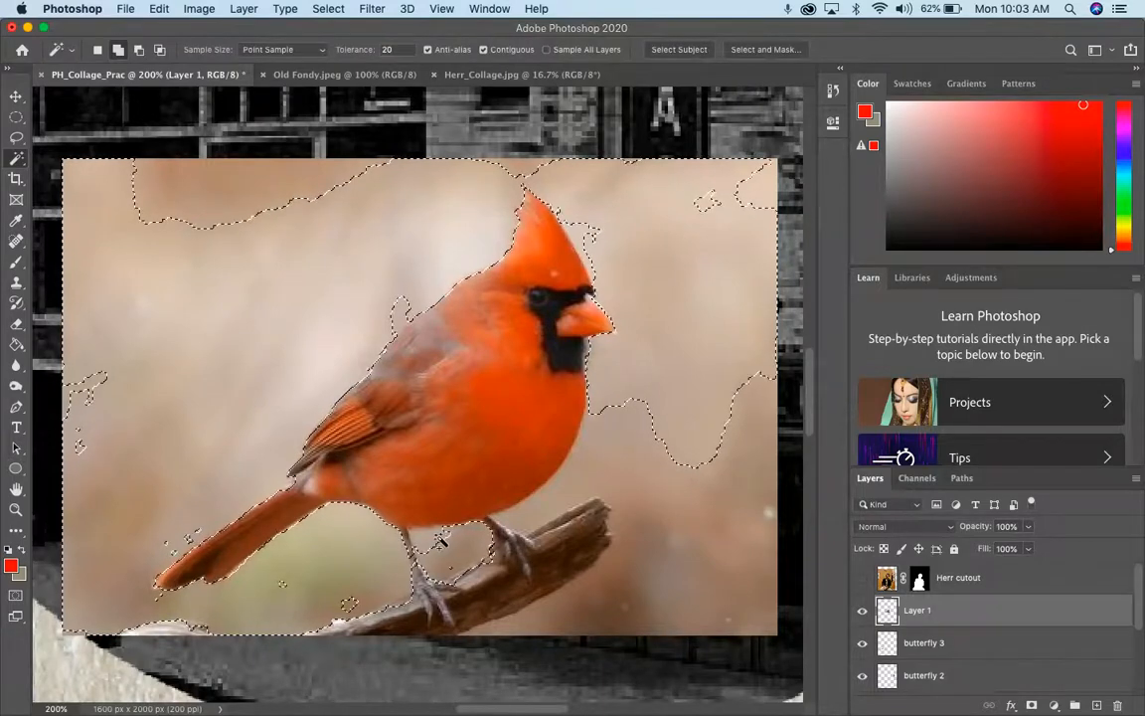
shift+click(562, 507)
shift+click(629, 524)
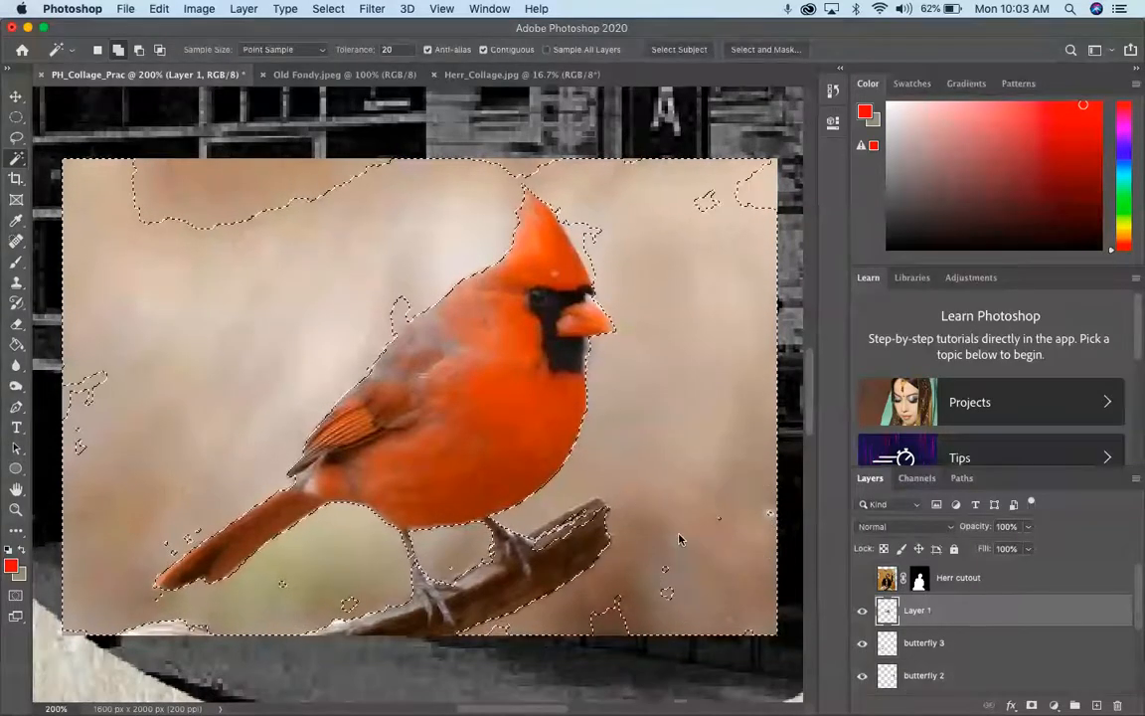
shift+click(667, 589)
shift+click(668, 569)
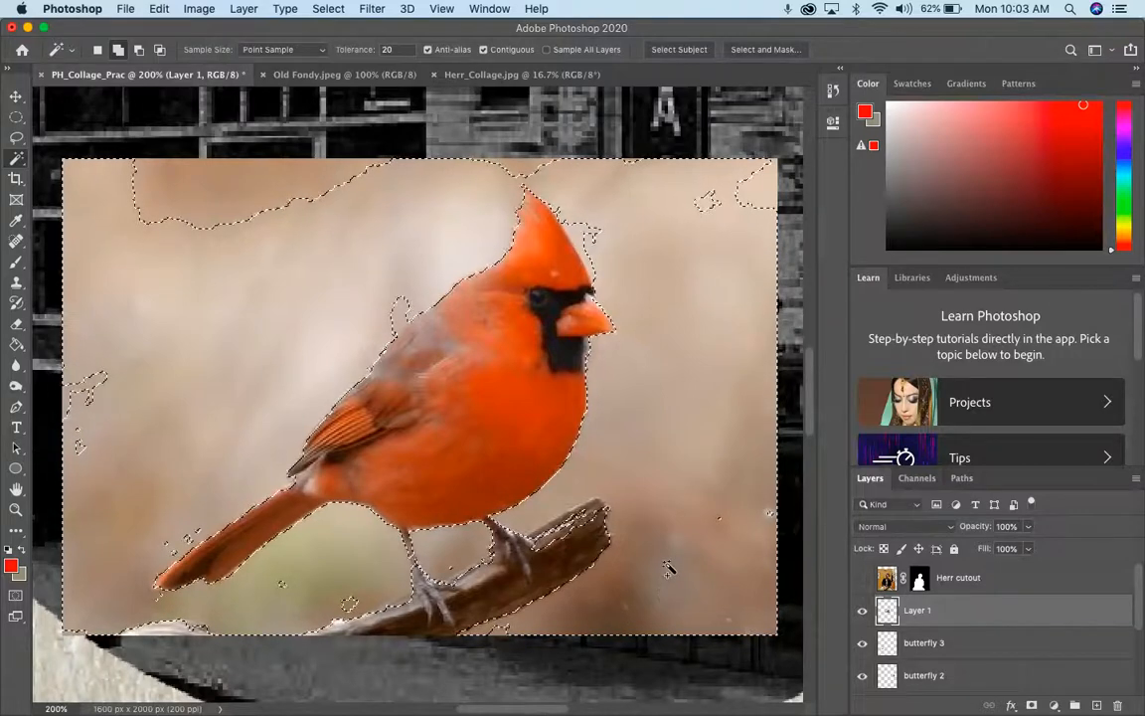
shift+click(723, 519)
shift+click(397, 314)
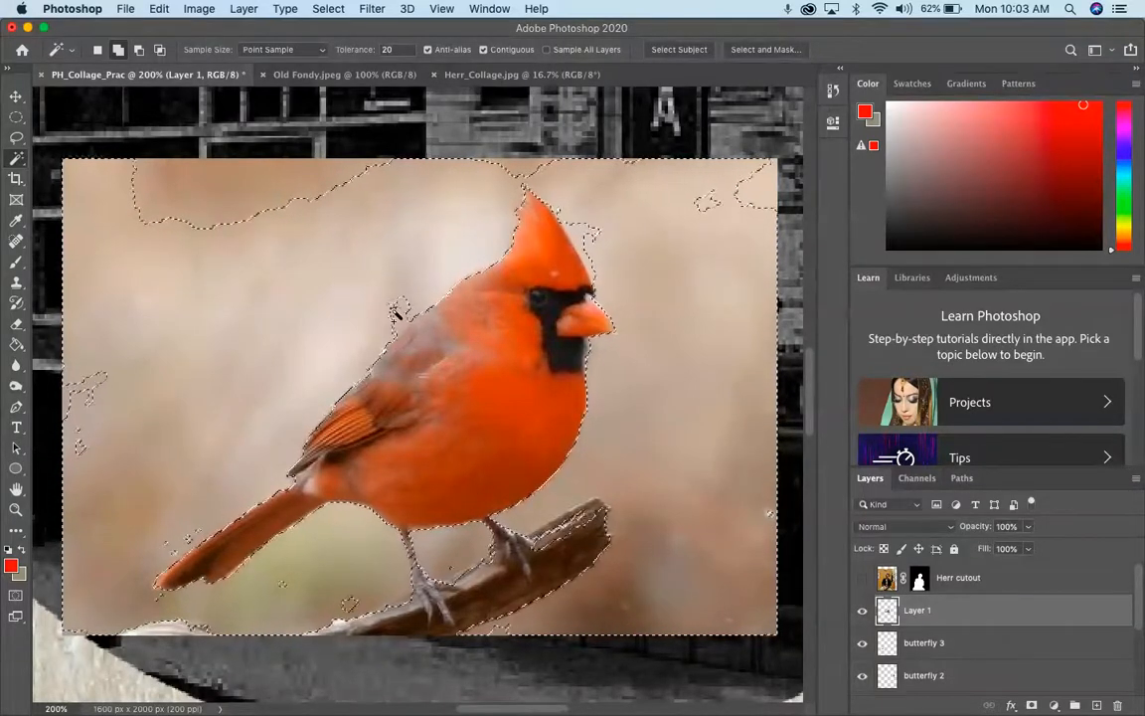
shift+click(273, 187)
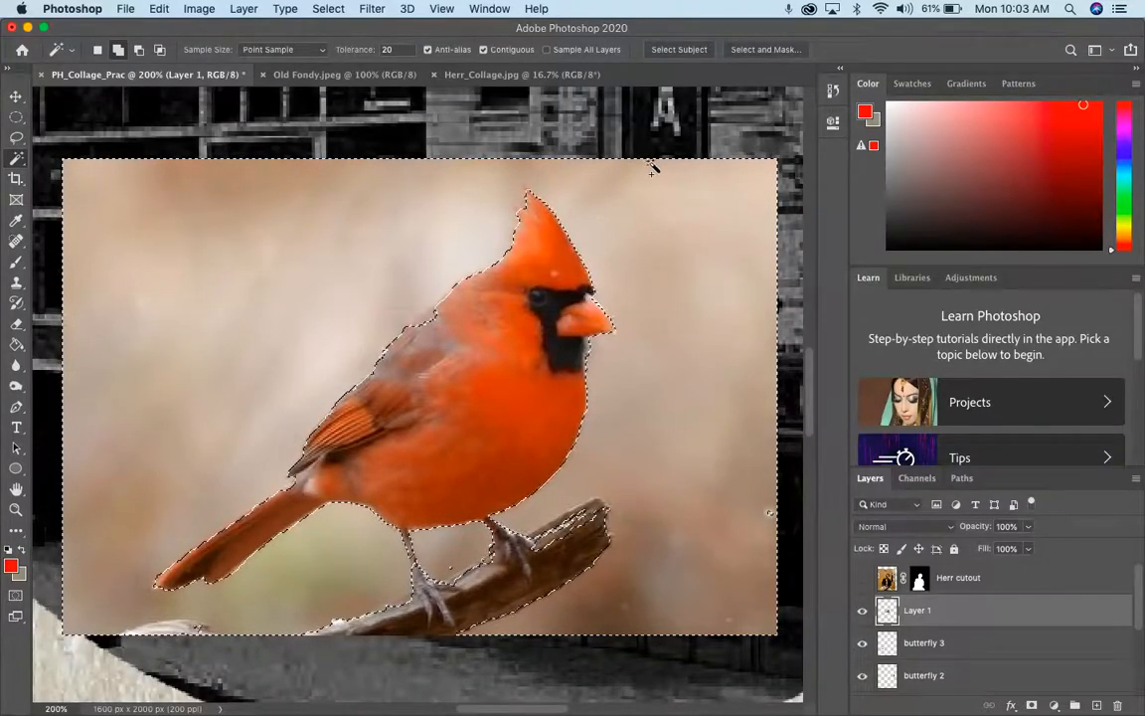
Invert the background selection and add a layer mask from it to isolate the cardinal and branch
click(372, 8)
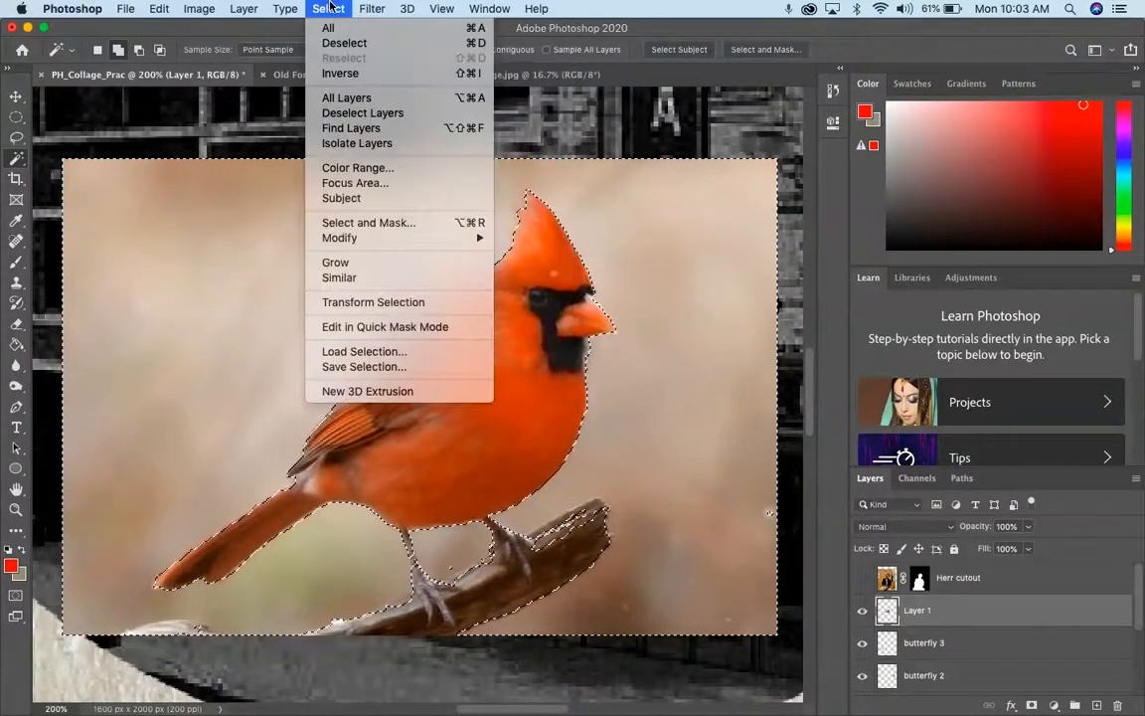
click(341, 74)
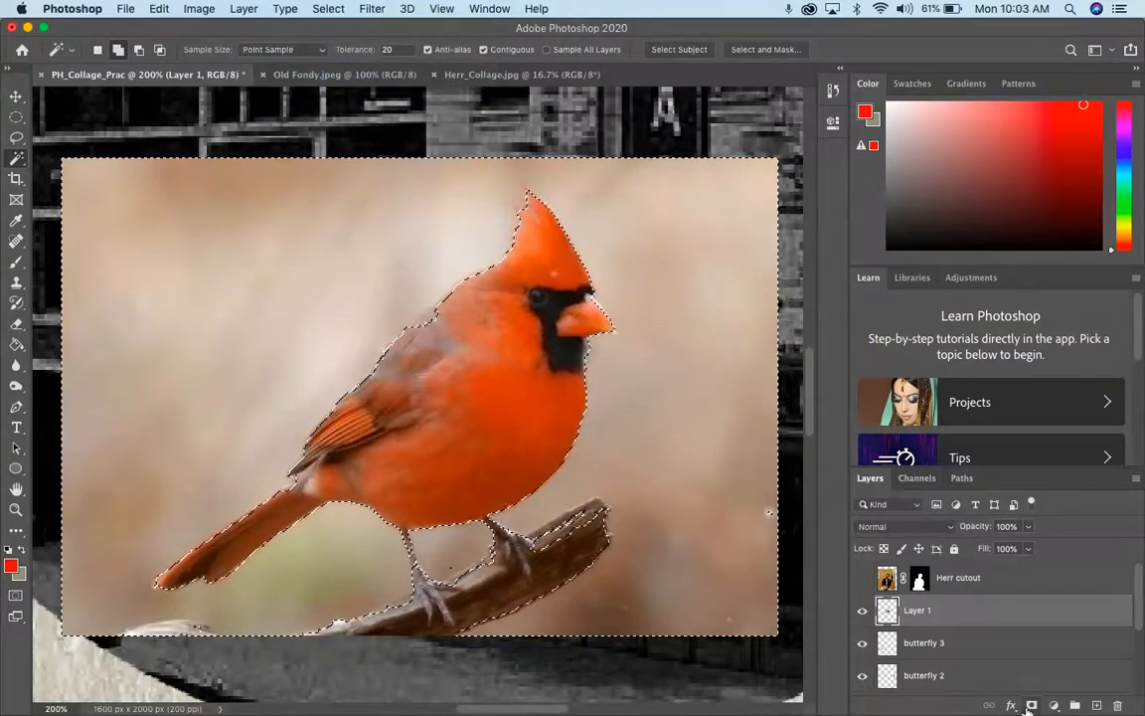
click(1030, 705)
Rename the masked cardinal layer to Card
double_click(952, 612)
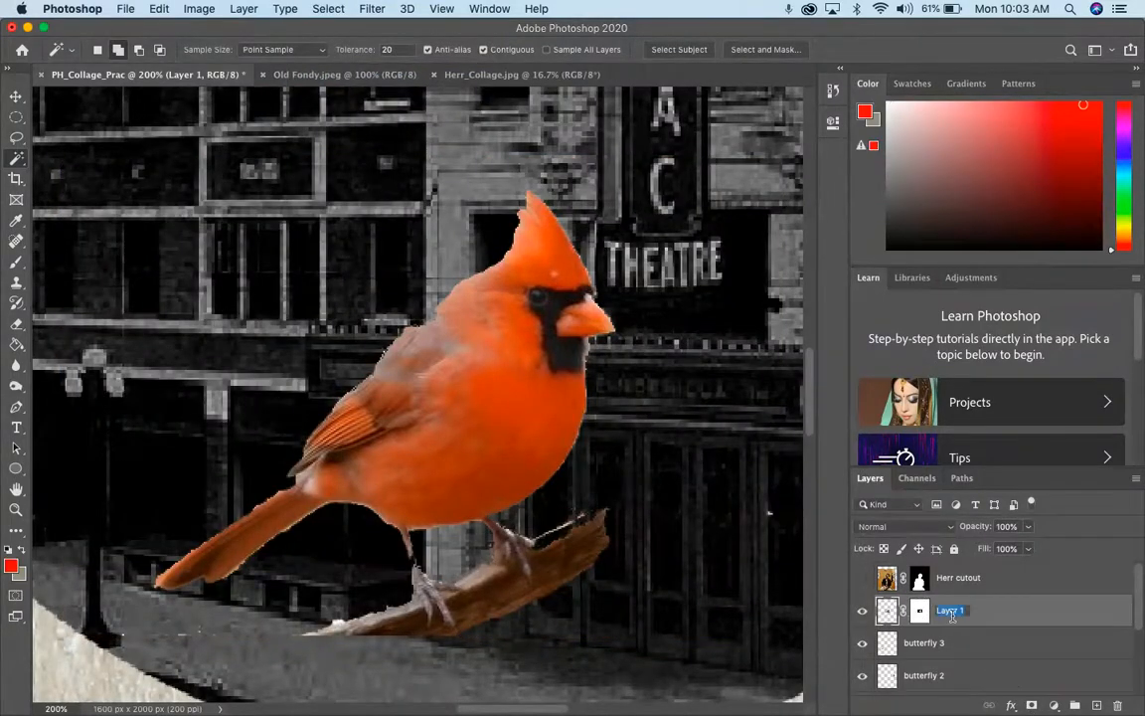
text(Card)
key(Return)
Paint white on the Card layer mask with the Brush to restore the edges of the cardinal's back, wing and tail
key(super+equal)
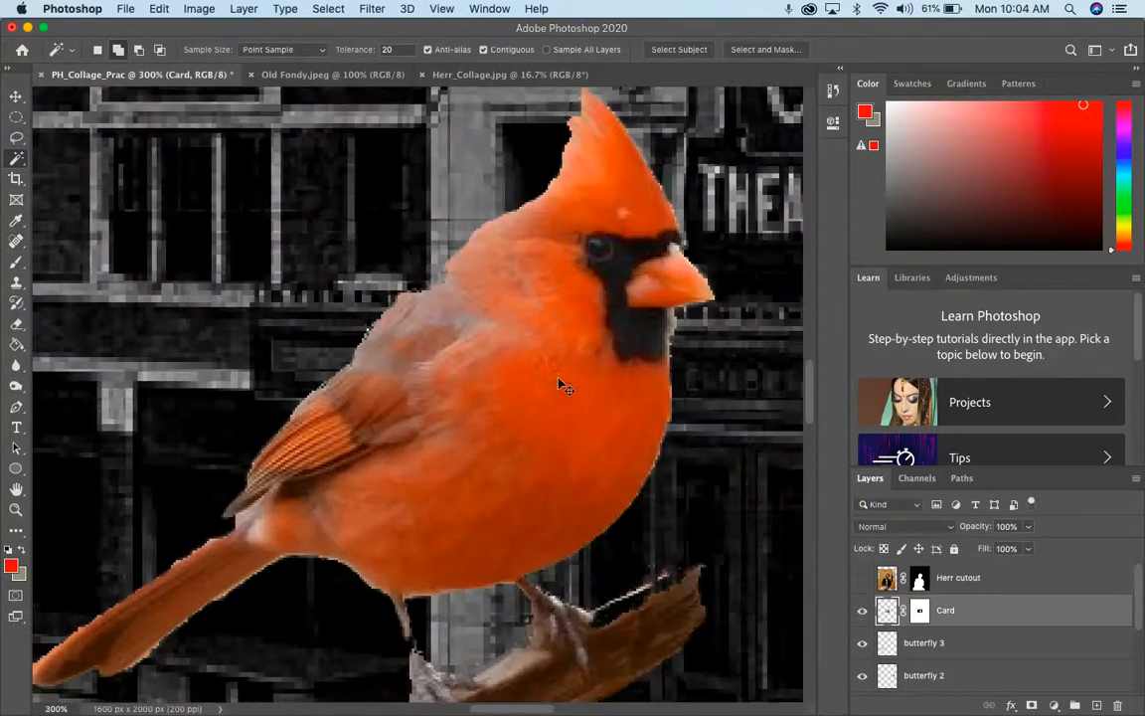
click(920, 612)
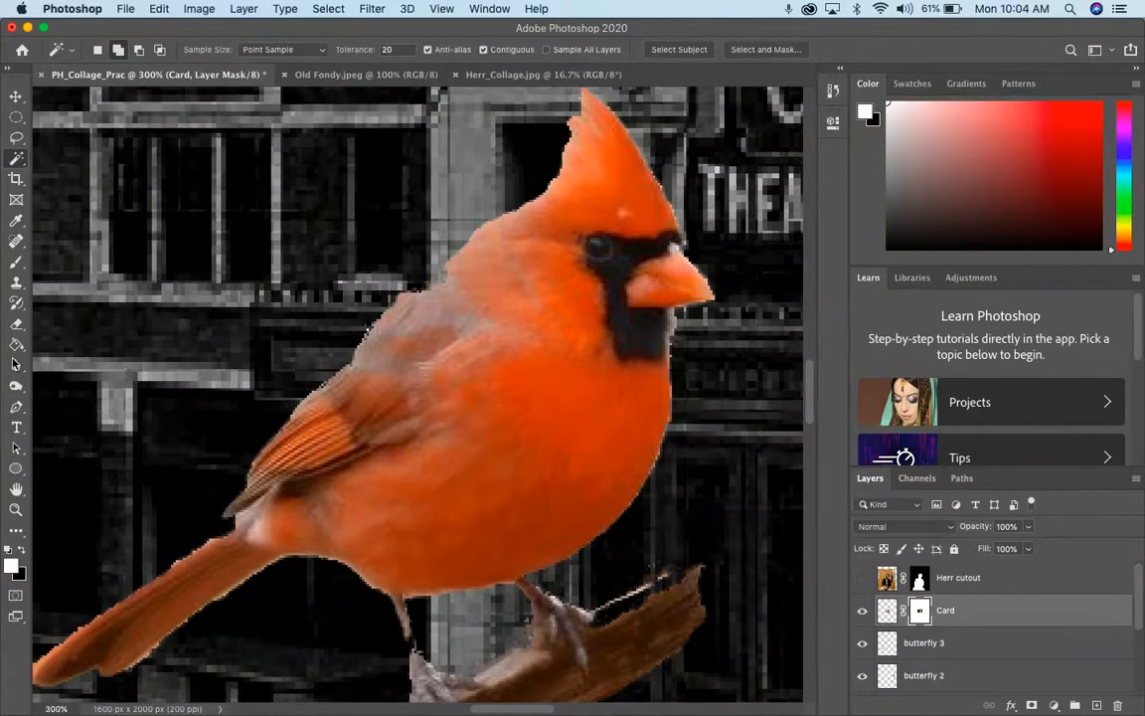
click(16, 262)
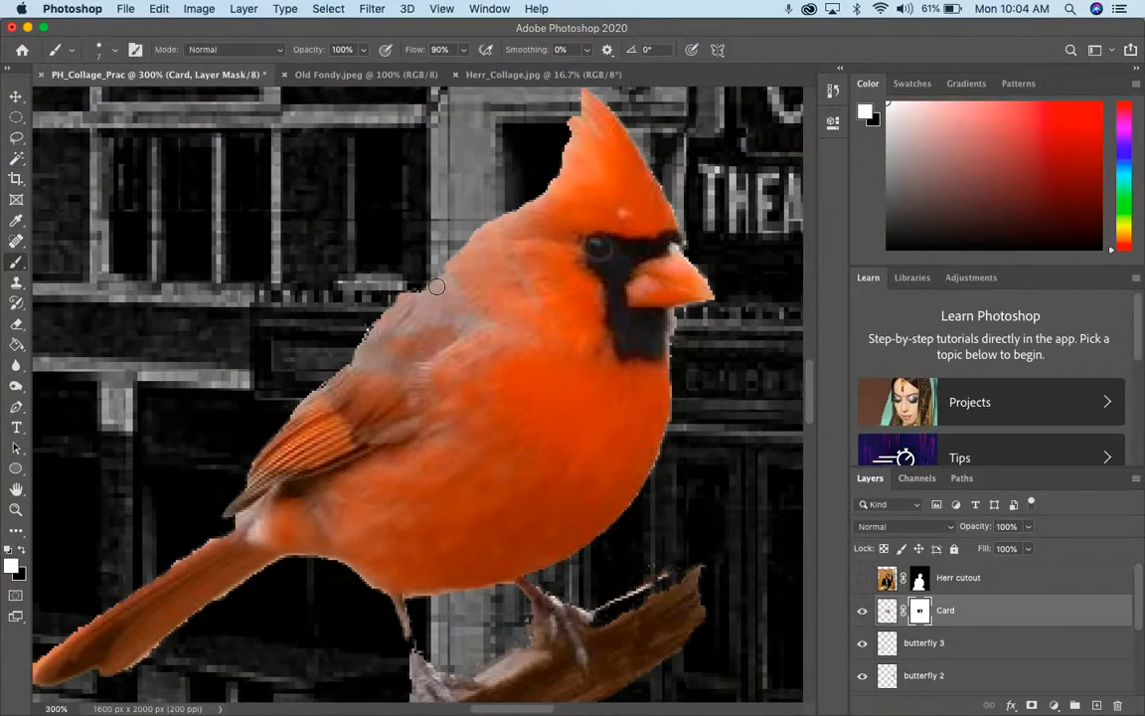
mouse_move(422, 291)
mouse_down()
mouse_move(353, 284)
mouse_move(304, 343)
mouse_move(300, 418)
mouse_up()
scroll(279, 489, down, 5)
scroll(278, 489, left, 5)
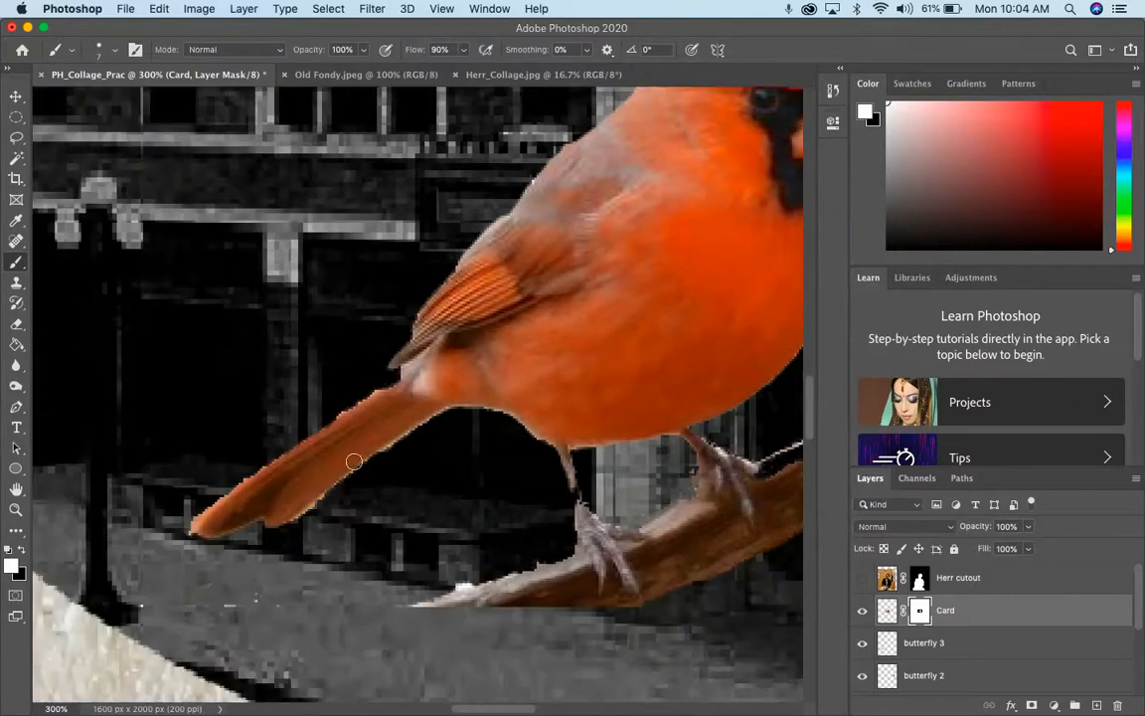
mouse_move(371, 403)
mouse_down()
mouse_move(224, 509)
mouse_move(265, 503)
mouse_up()
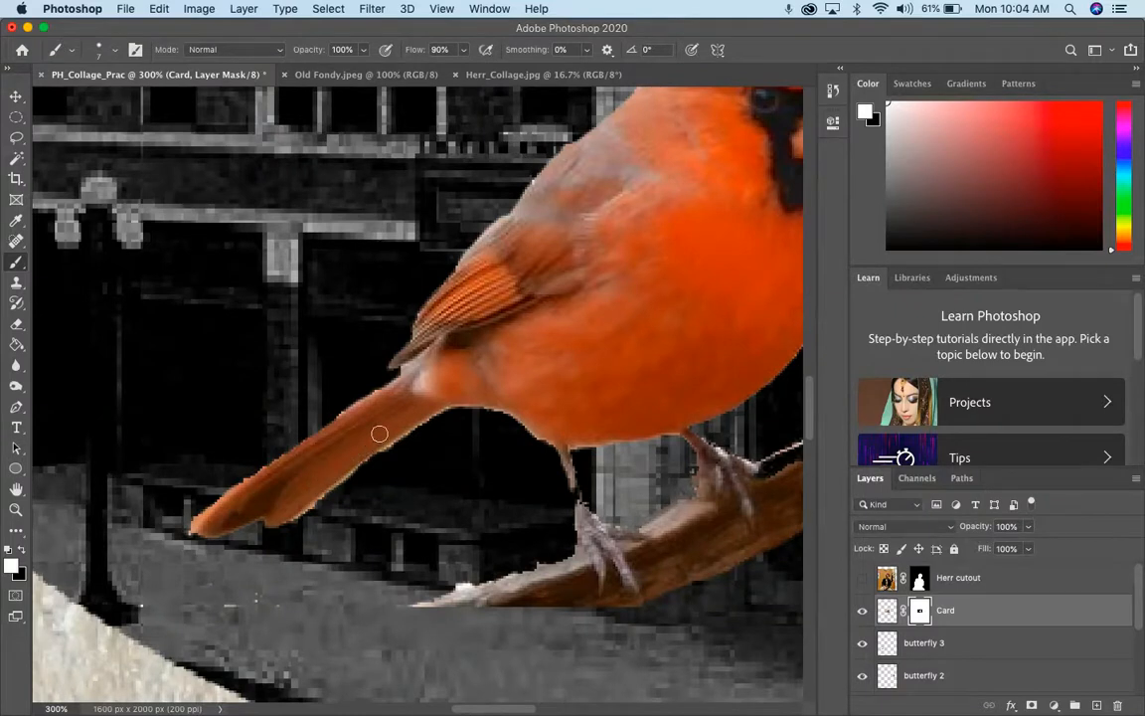
Restore the missing parts of the cardinal's legs and the branch by painting white on the Card layer mask
drag(563, 464, 589, 525)
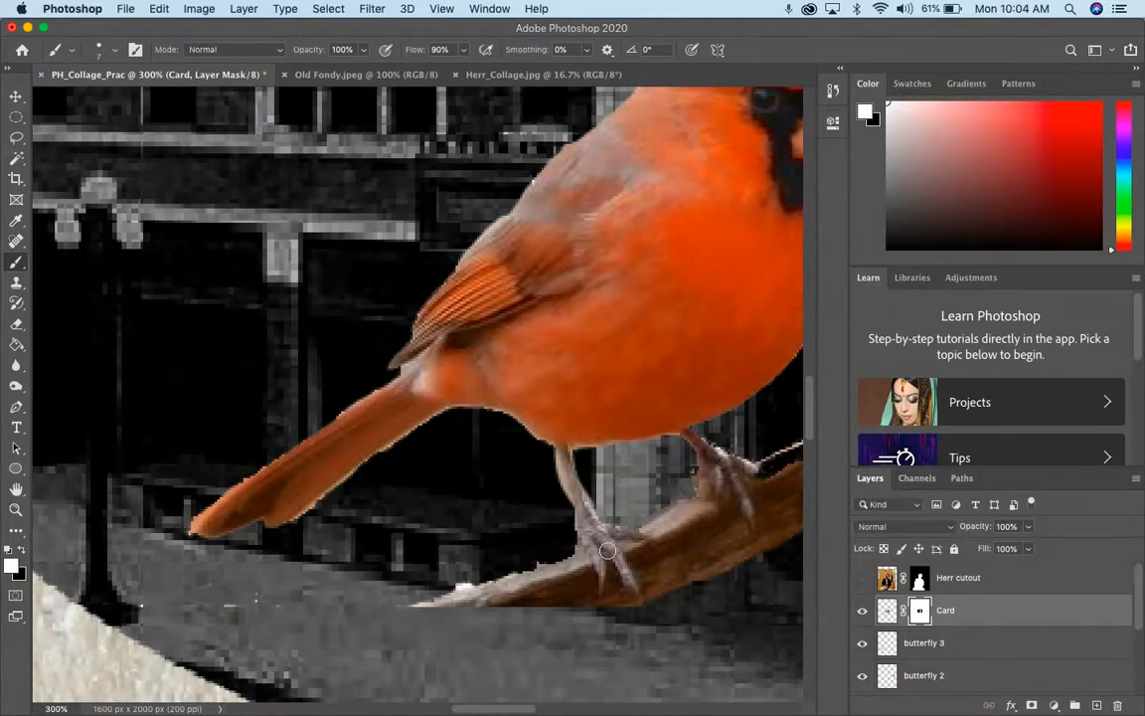
scroll(473, 525, right, 10)
mouse_move(520, 452)
mouse_down()
mouse_move(416, 499)
mouse_move(467, 469)
mouse_move(506, 451)
mouse_move(390, 526)
mouse_up()
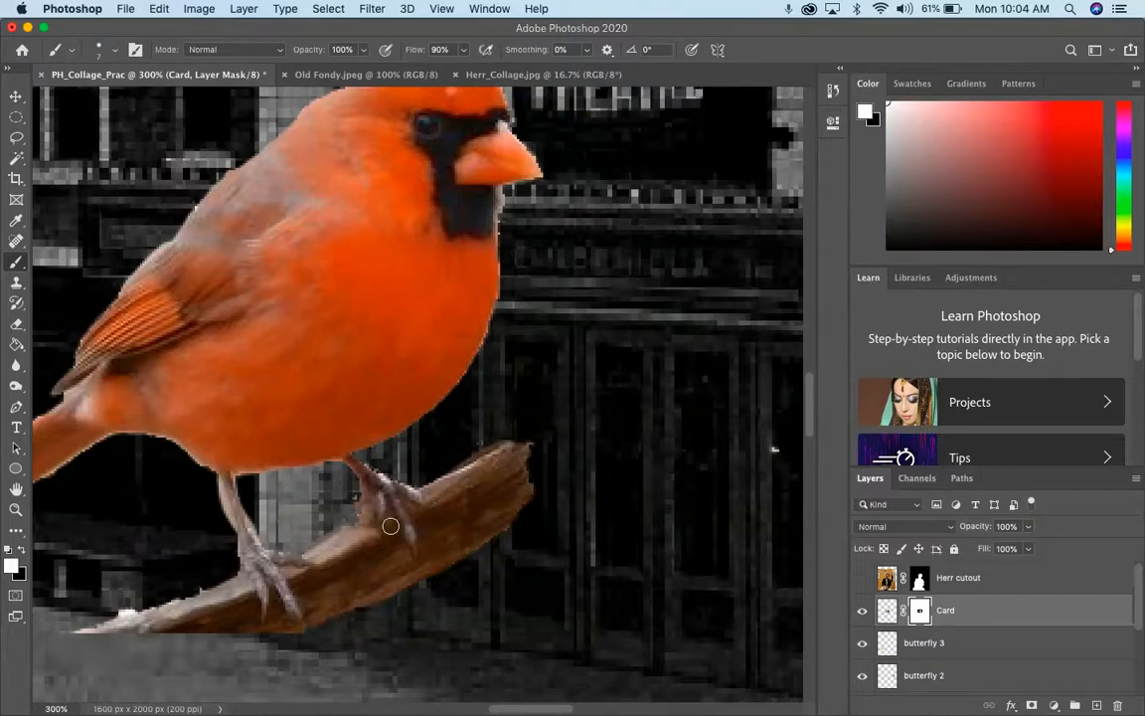
Hide a streak across the cardinal's belly by painting black on the mask, and restore it with white
key(x)
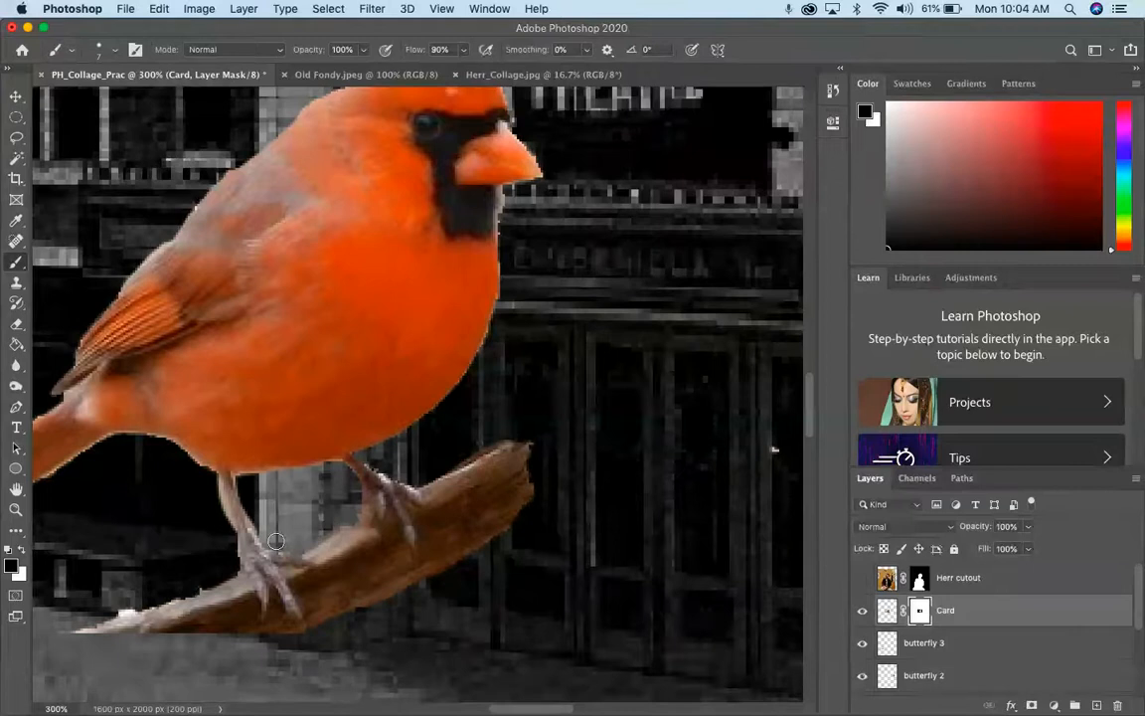
key(x)
key(x)
drag(320, 330, 397, 332)
key(x)
drag(322, 329, 396, 335)
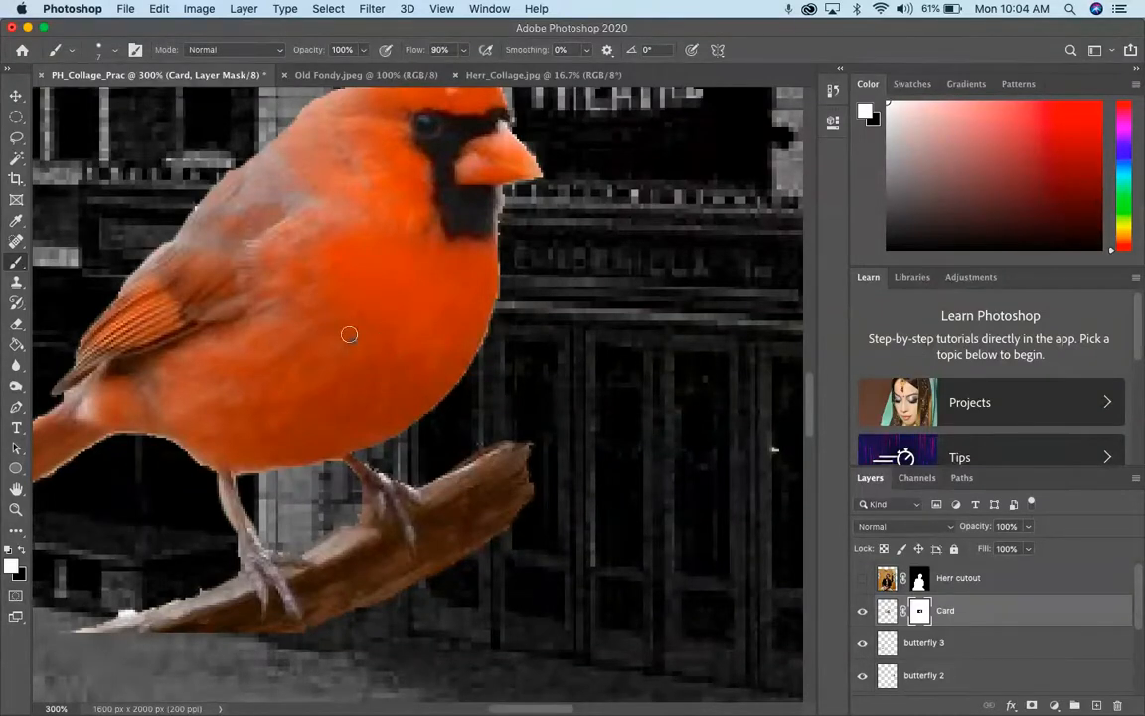
Switch the mask brush to black and set its size to 4 px for the cardinal's crest
scroll(512, 231, up, 5)
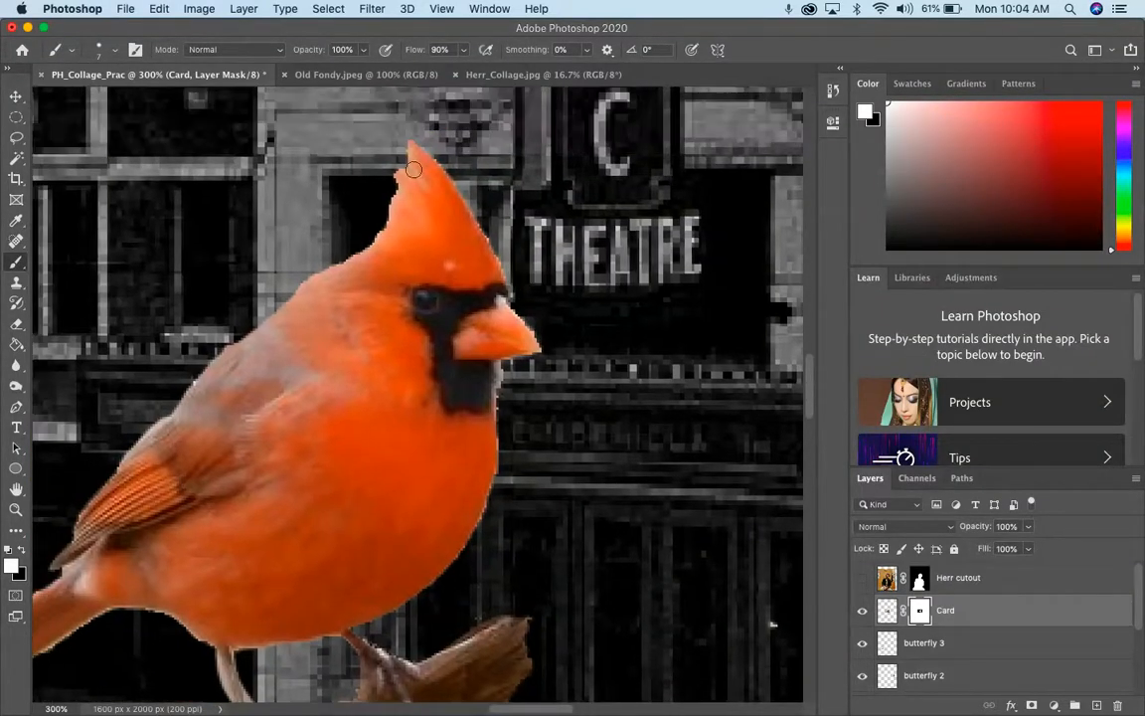
key(x)
right_click(402, 157)
drag(494, 196, 427, 171)
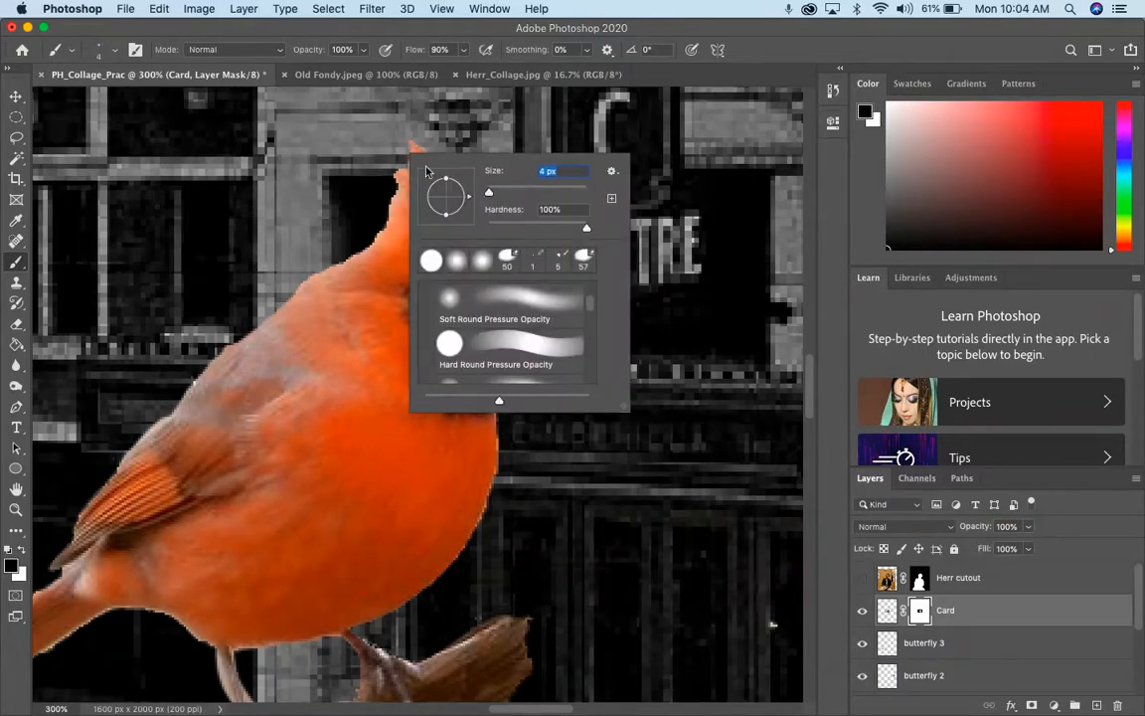
key(Return)
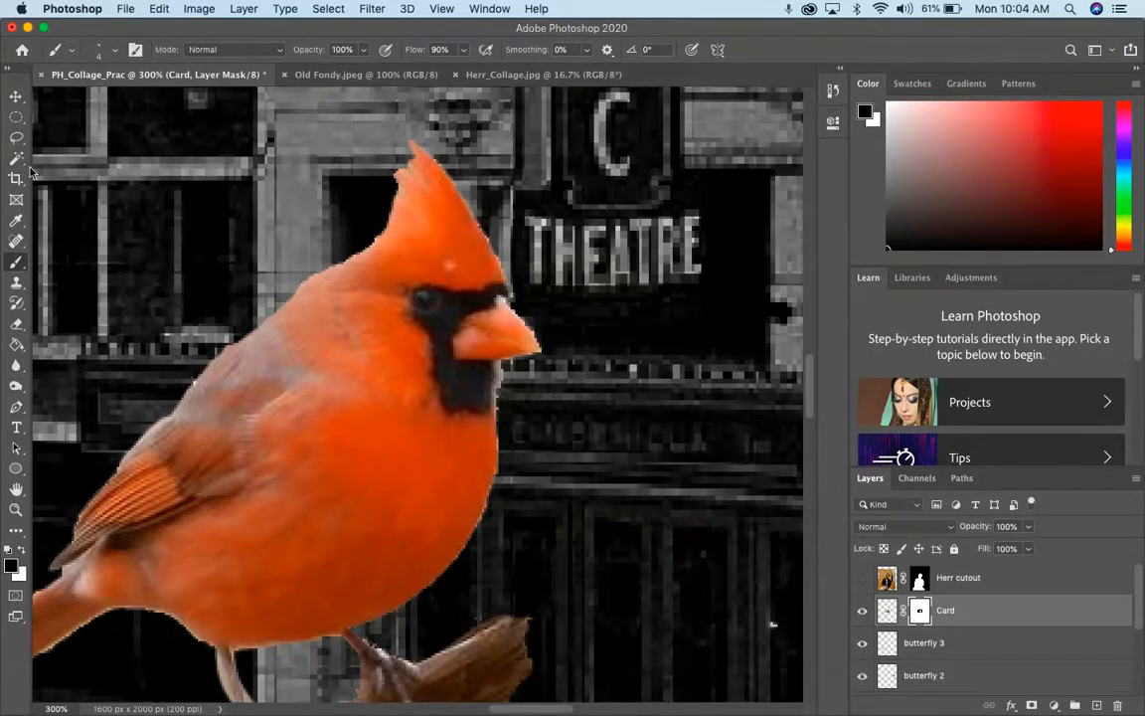
Make the Card layer's image active and apply Brightness/Contrast with Brightness -26 and Contrast 32
key(v)
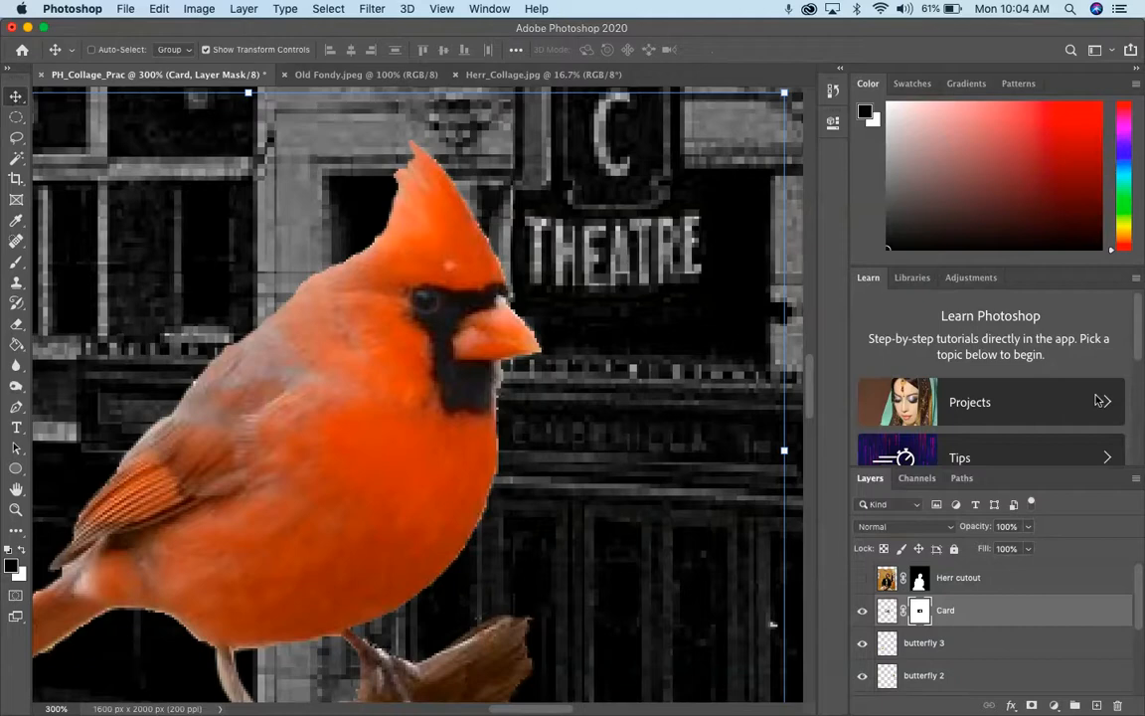
click(886, 611)
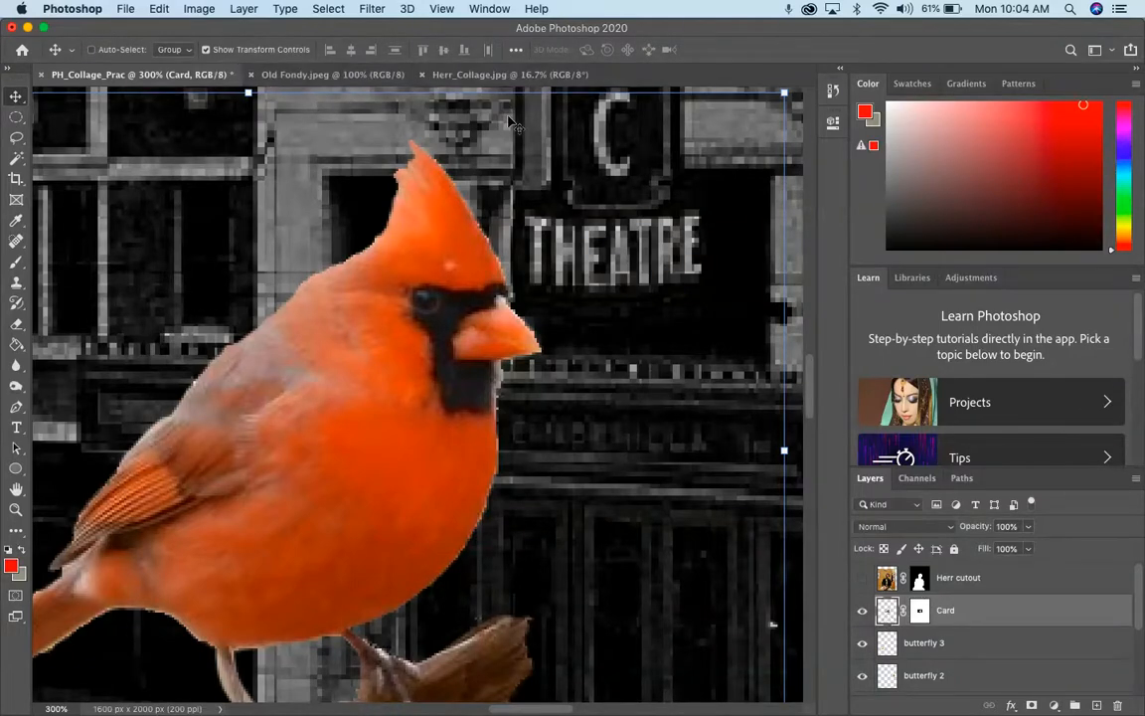
key(super+minus)
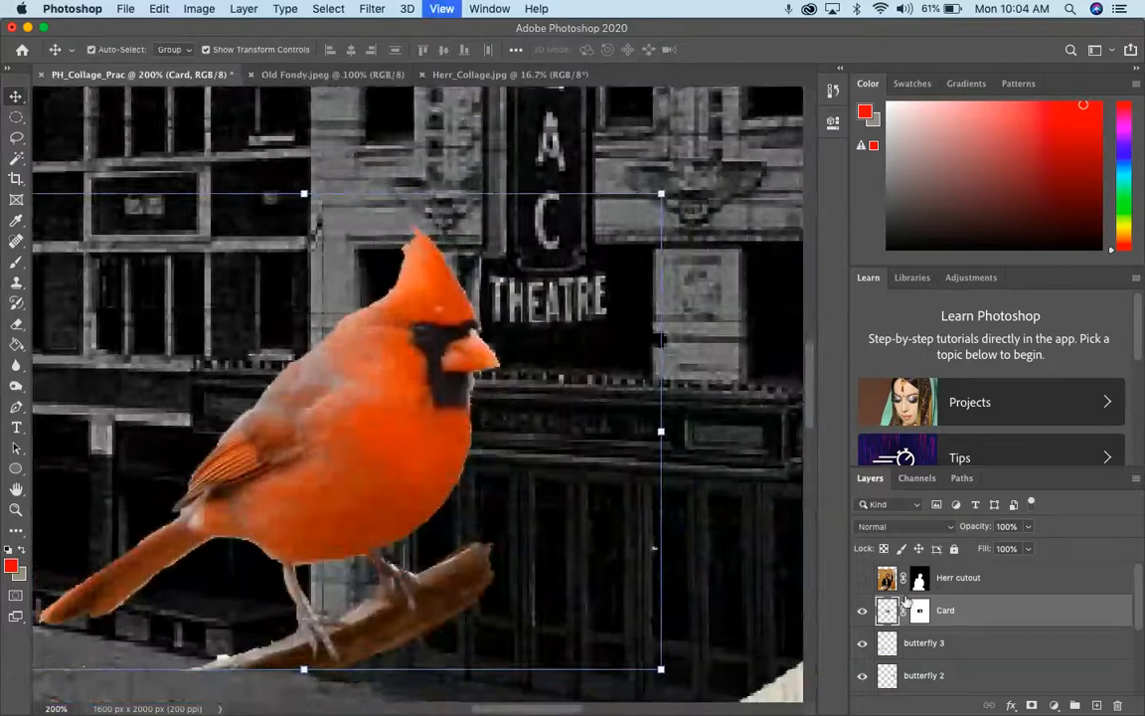
key(super+minus)
key(super+minus)
key(super+plus)
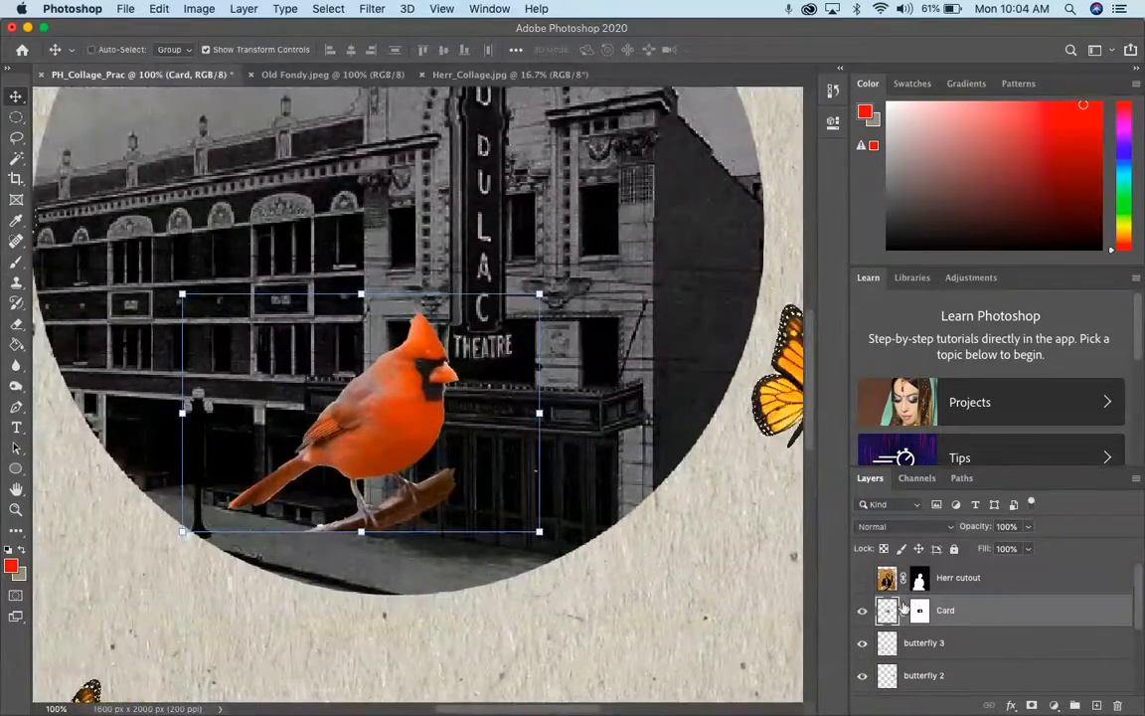
click(151, 8)
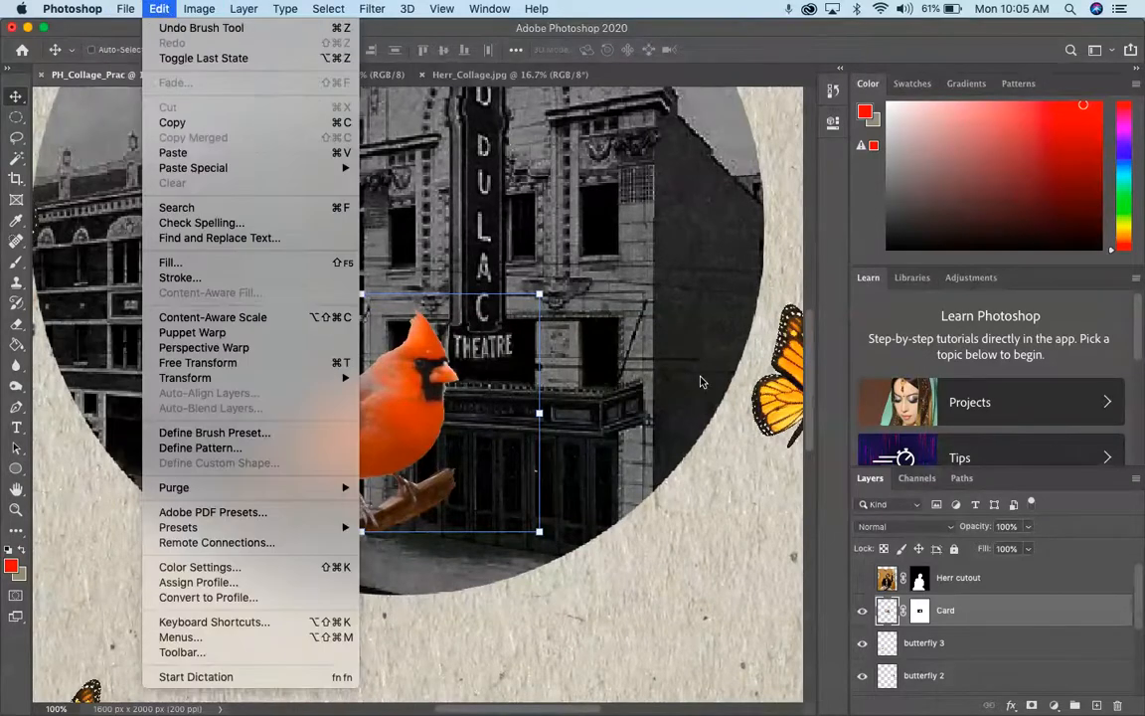
click(895, 624)
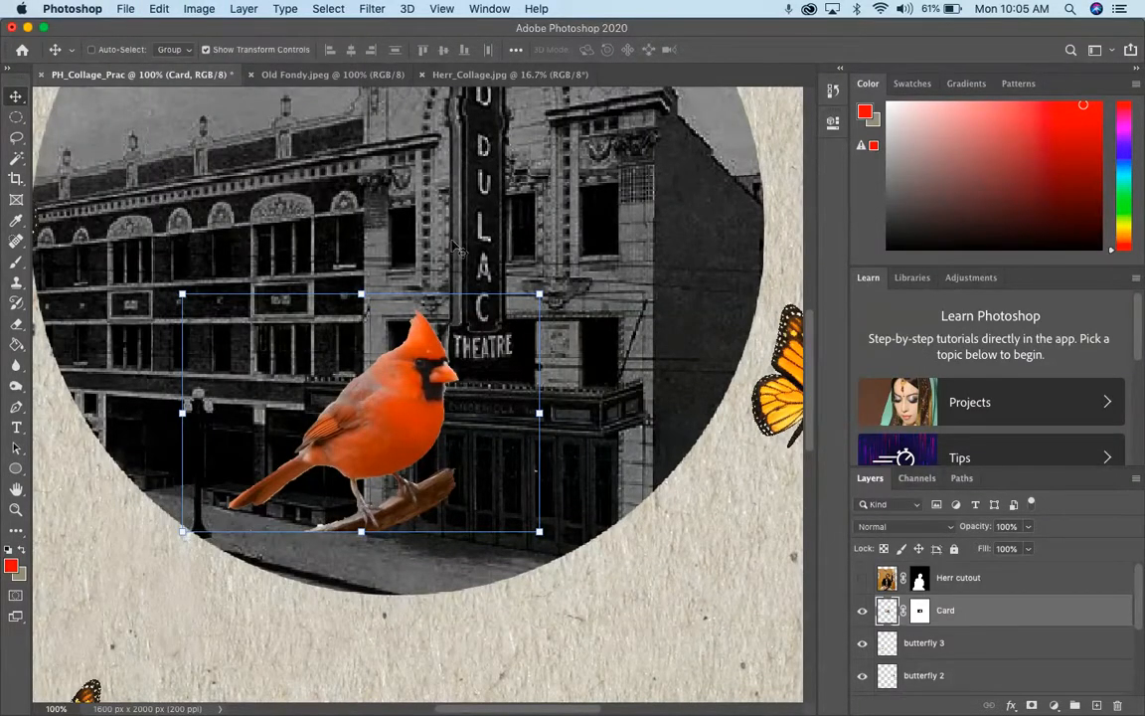
click(155, 10)
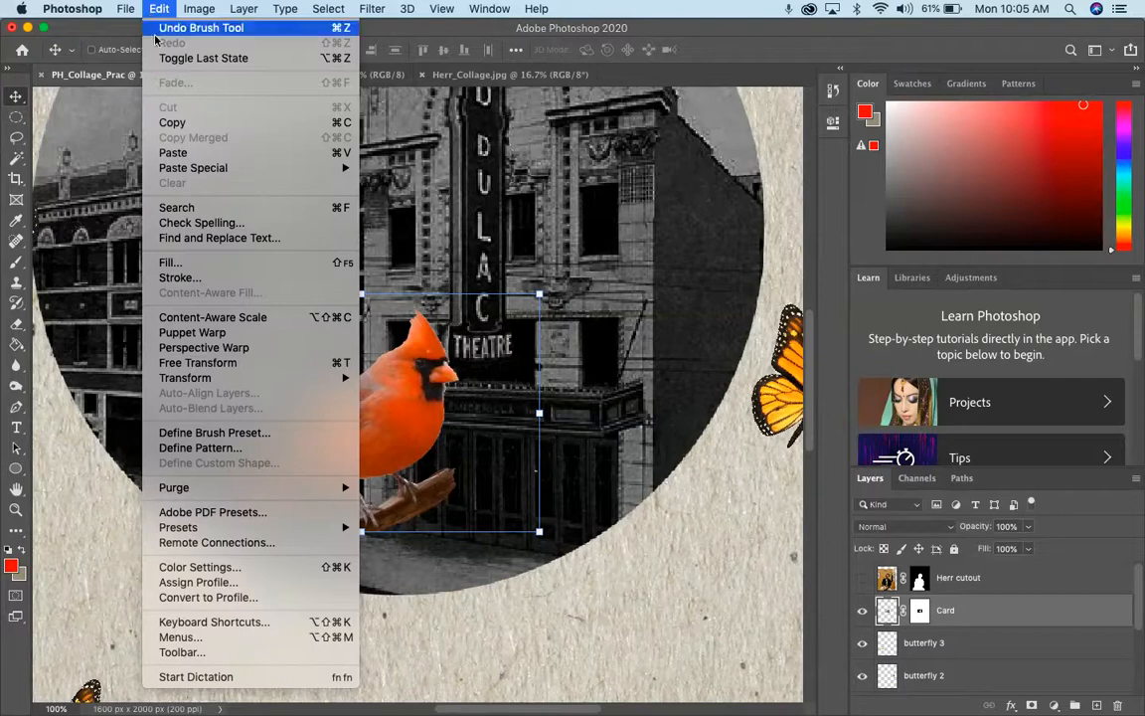
mouse_move(198, 9)
mouse_move(239, 51)
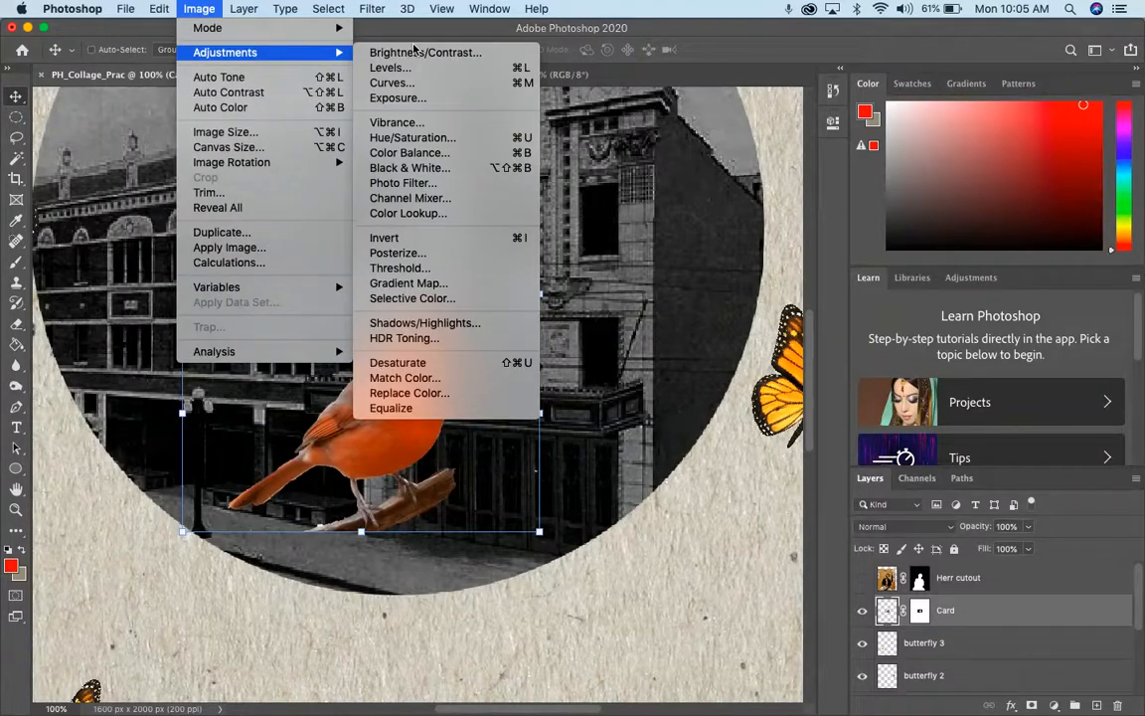
click(383, 51)
drag(686, 243, 710, 278)
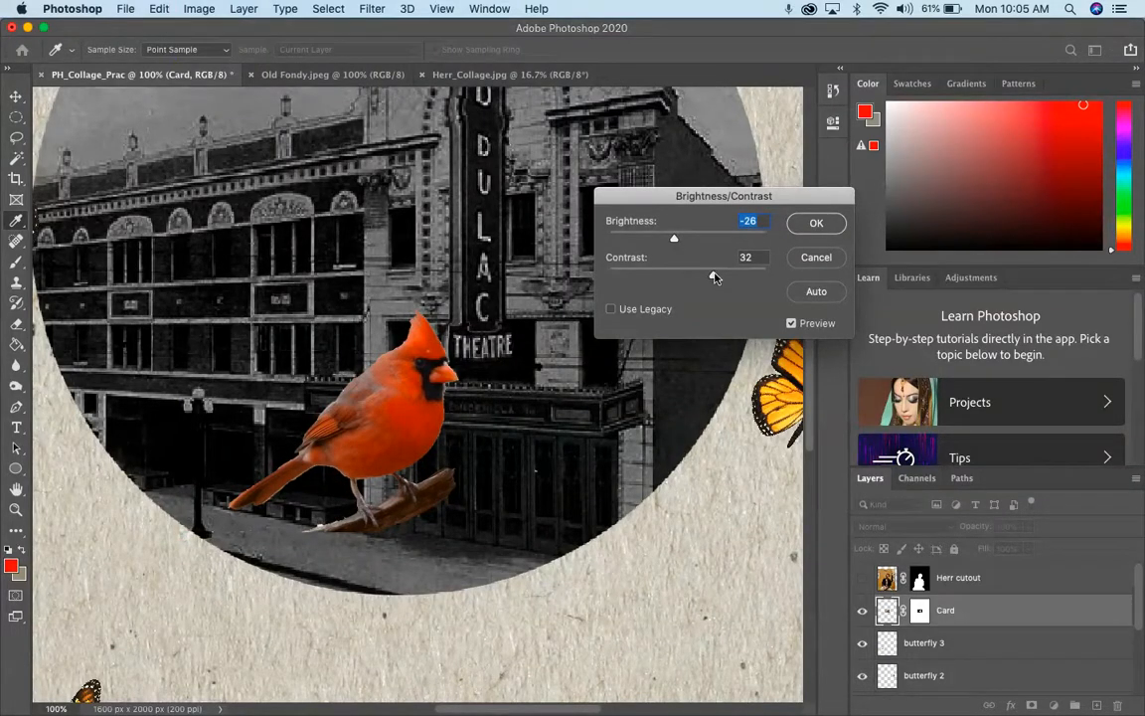
click(816, 223)
key(v)
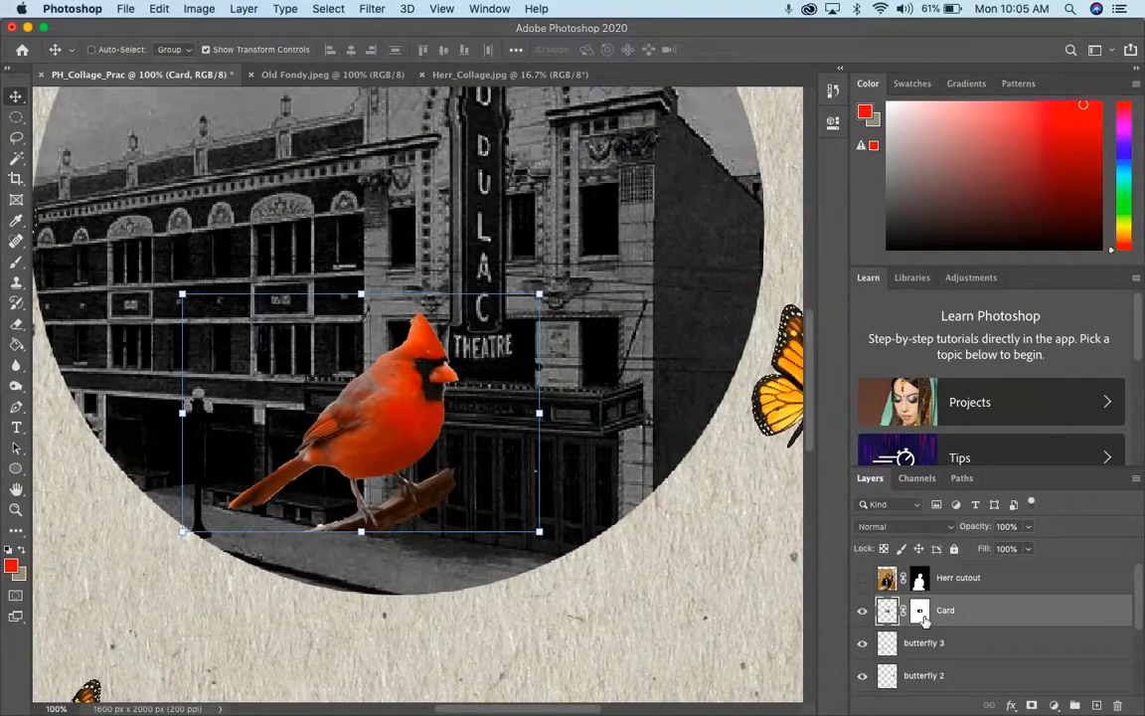
Load the Card layer mask as a selection and make the layer's image active
click(920, 610)
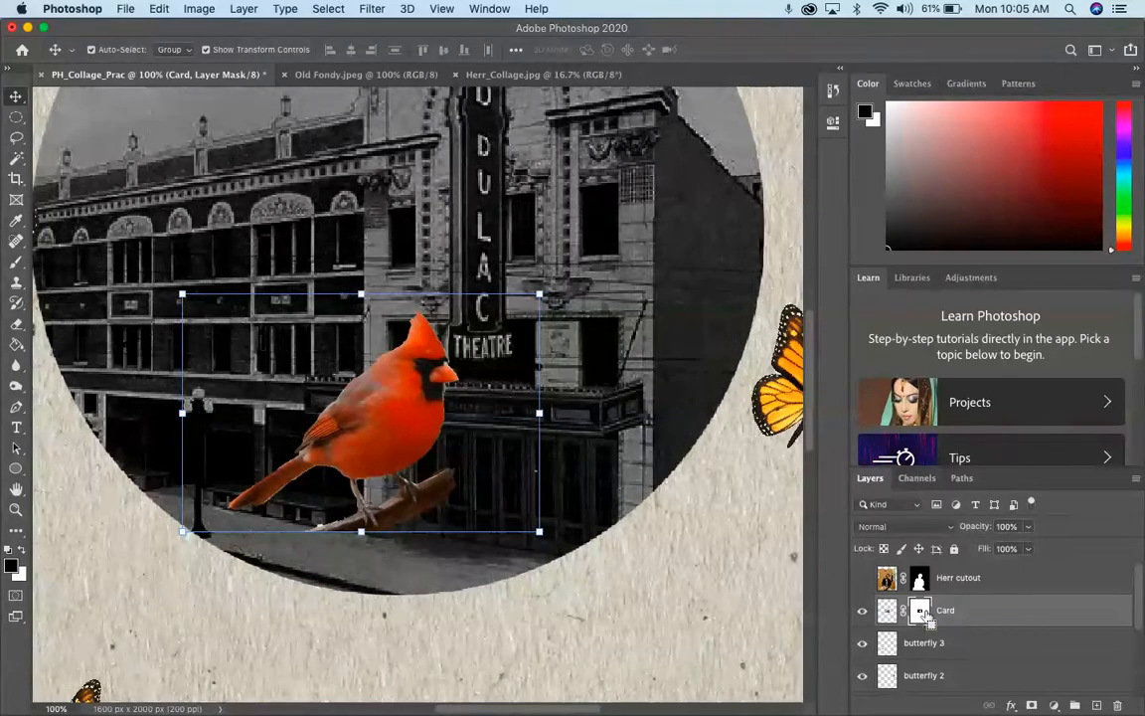
super+click(923, 613)
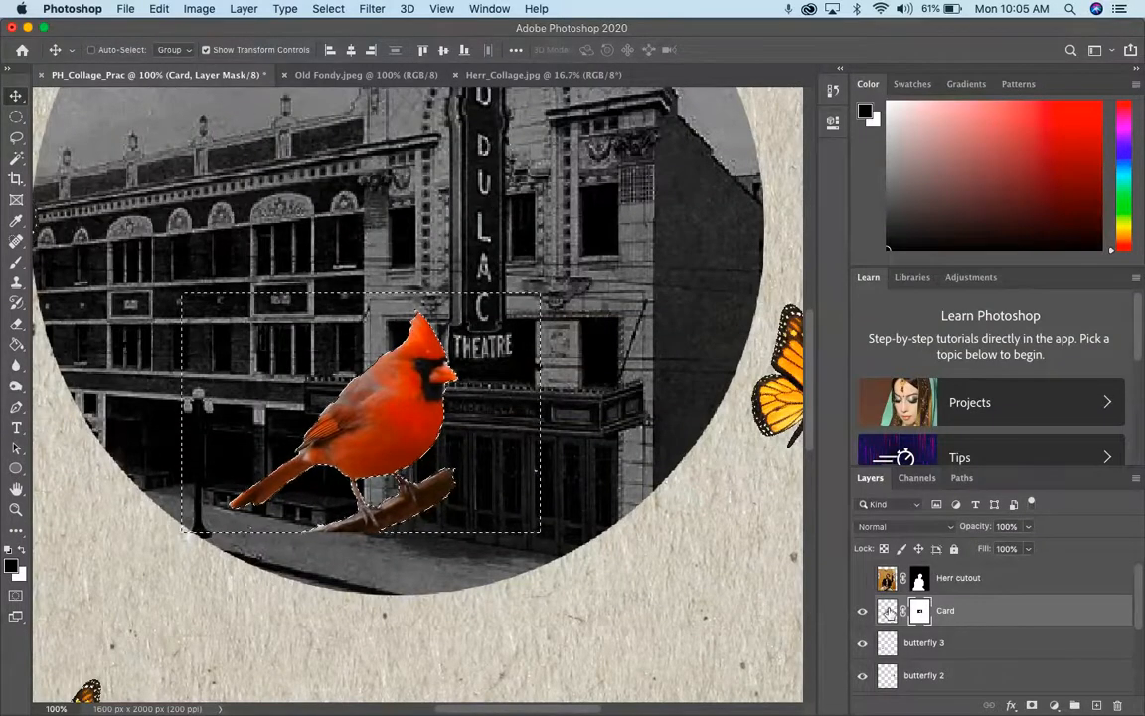
click(887, 610)
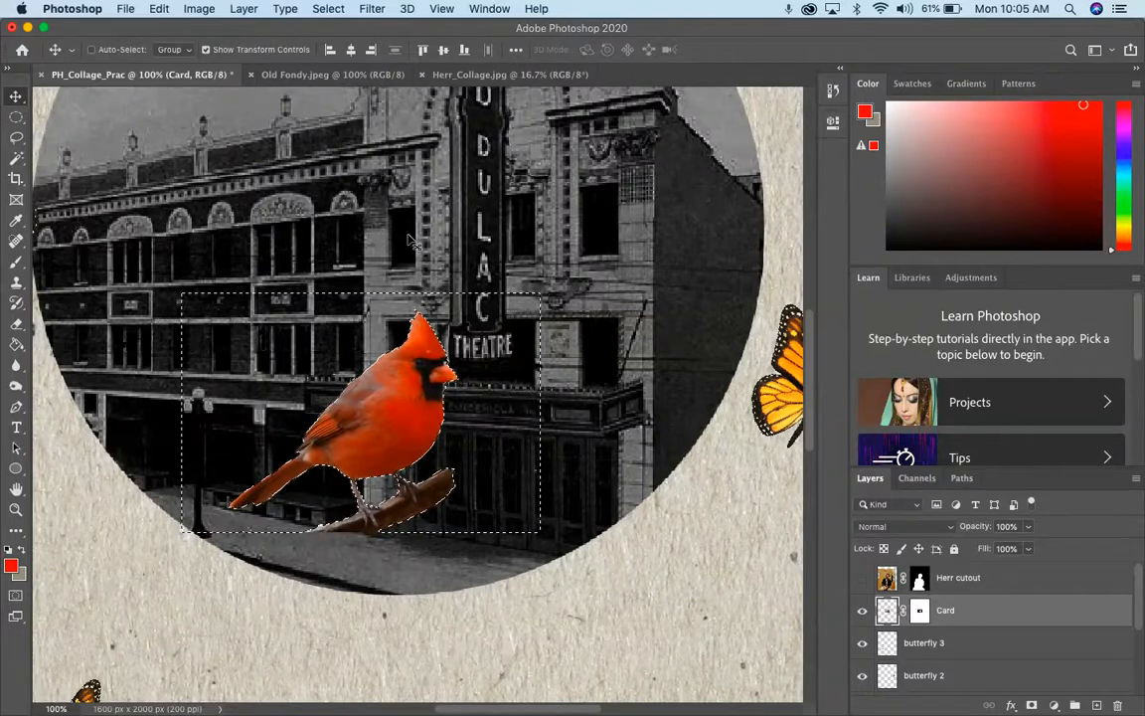
Refine the loaded selection in Select and Mask with Smooth 5, Feather 7.2 px and Contrast 14%
click(16, 158)
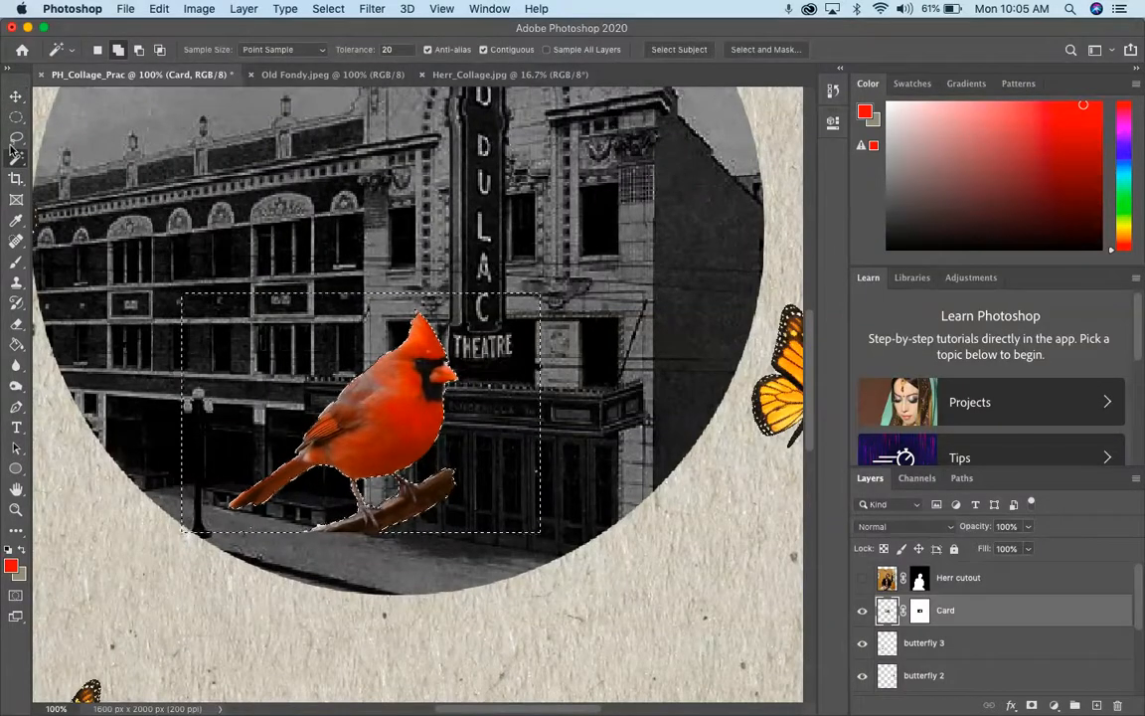
click(764, 50)
drag(927, 465, 981, 460)
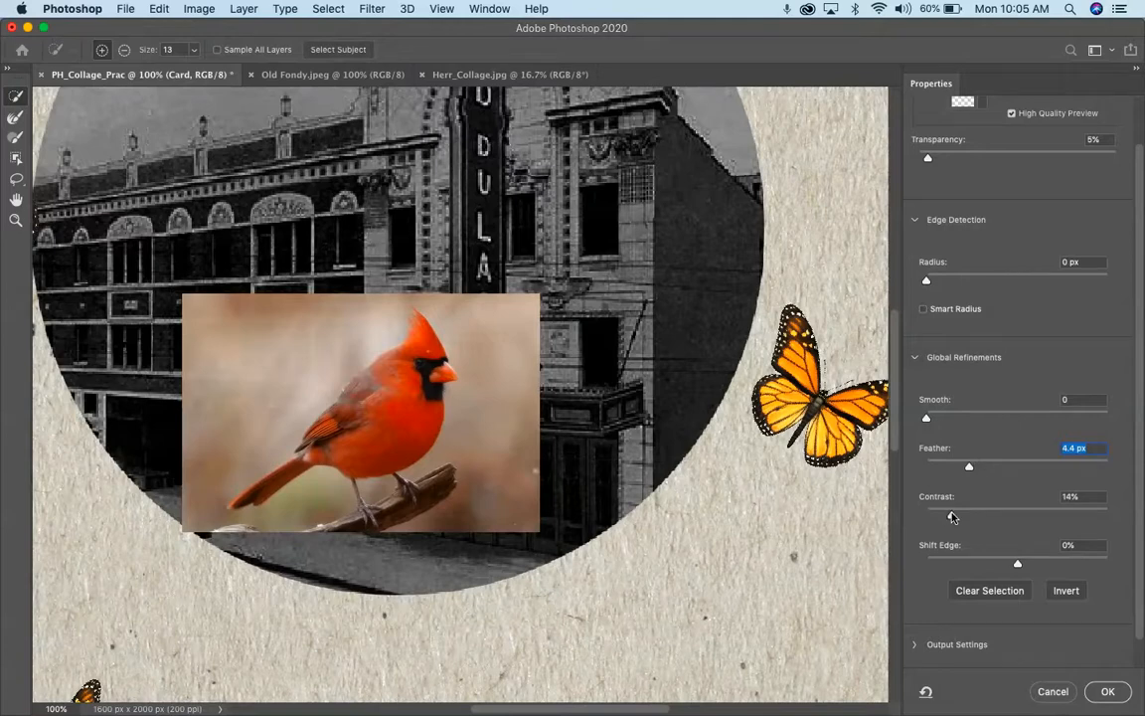
click(951, 516)
drag(975, 464, 986, 471)
click(935, 419)
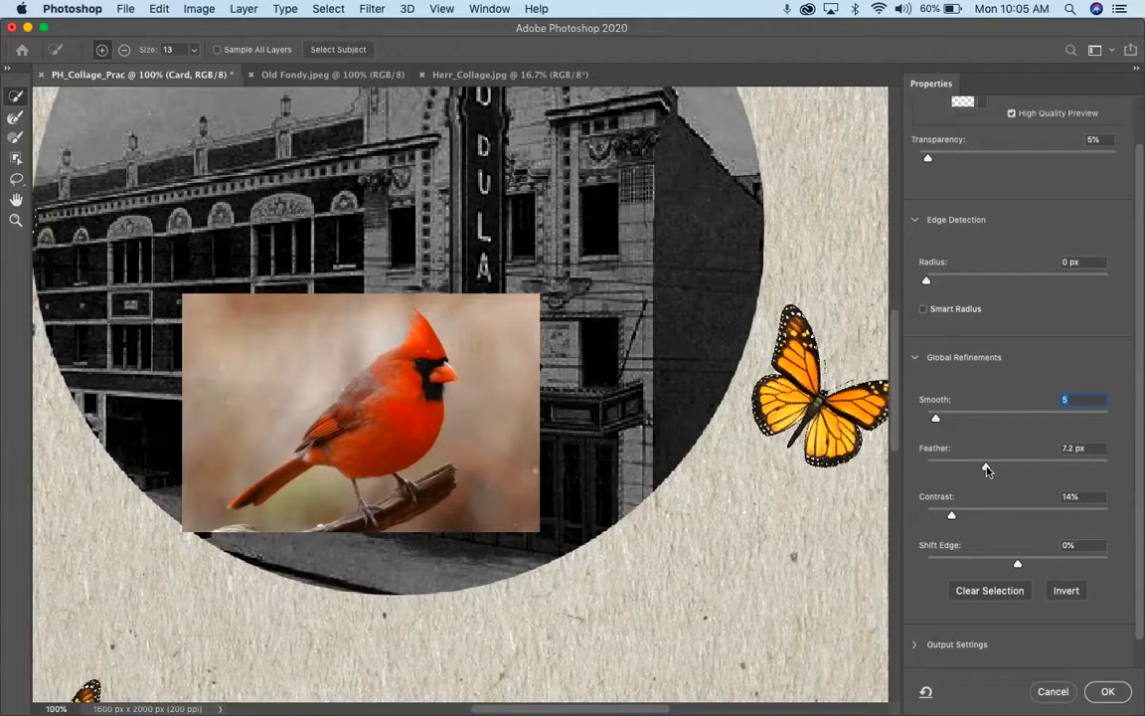
click(1106, 691)
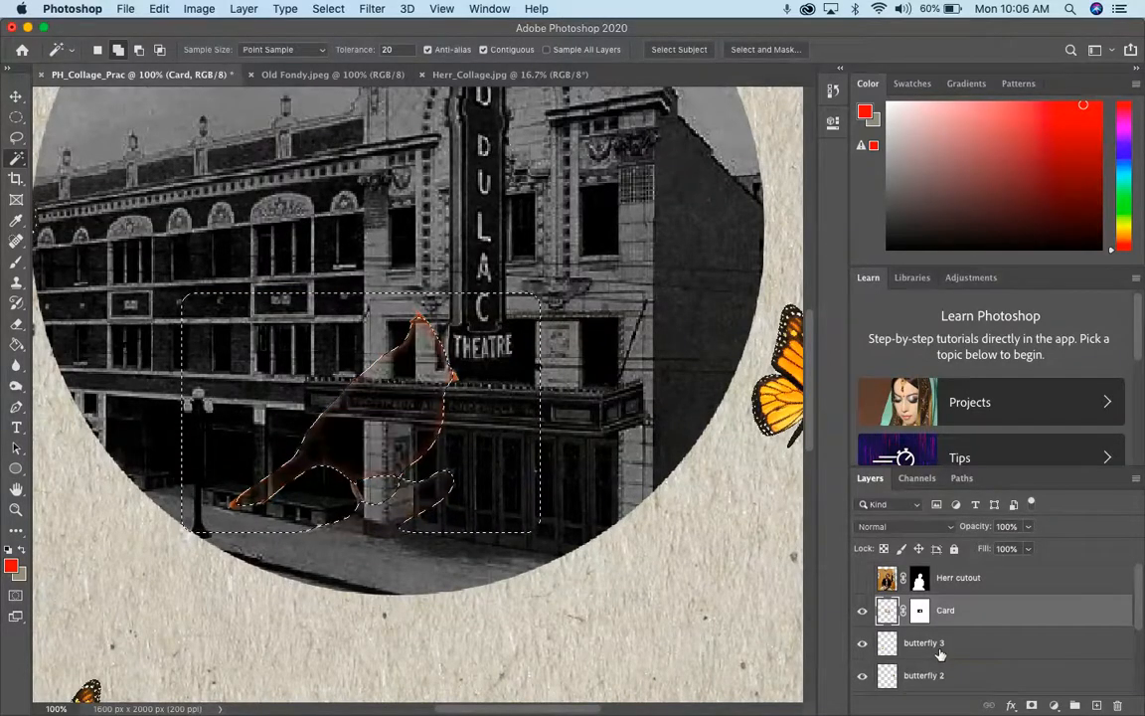
Activate the Card layer mask and inspect how the refined selection follows the cardinal's edges
click(921, 611)
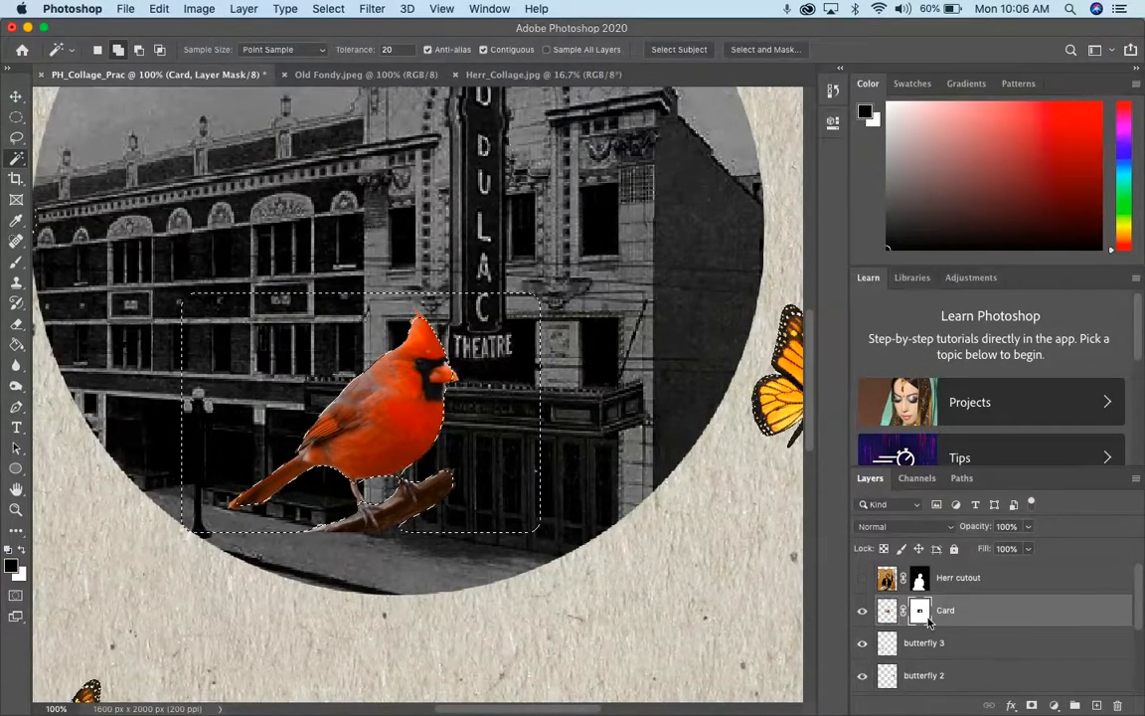
key(super+plus)
key(super+minus)
key(super+plus)
key(super+plus)
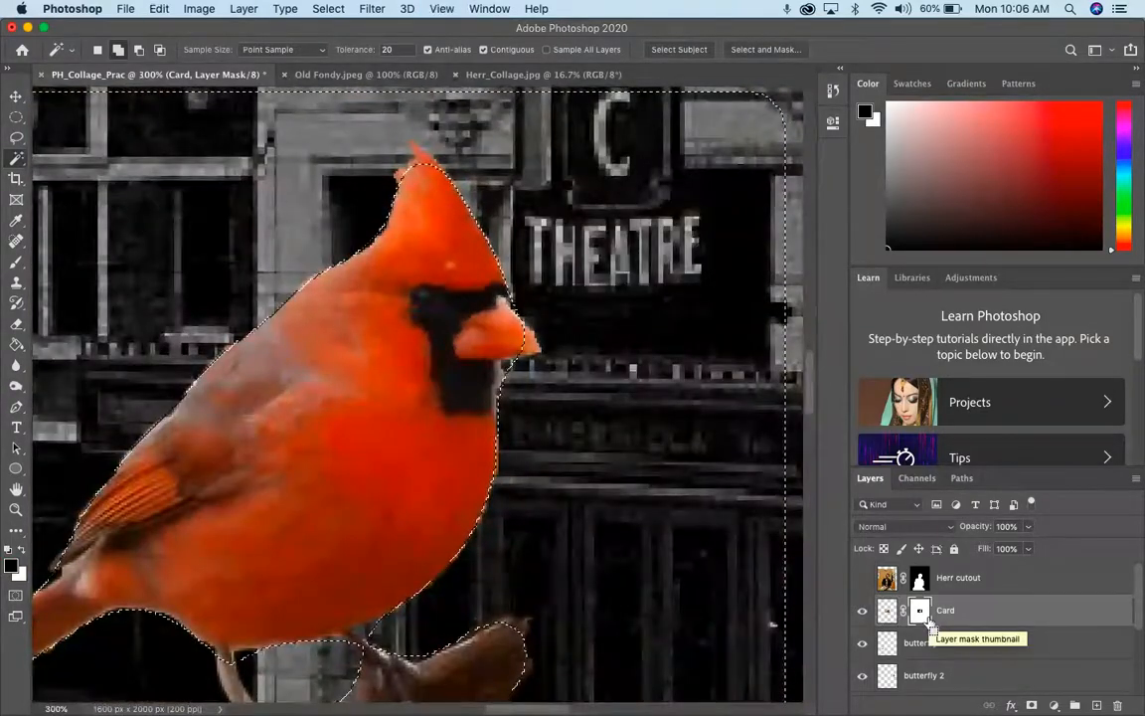
key(super+minus)
key(super+minus)
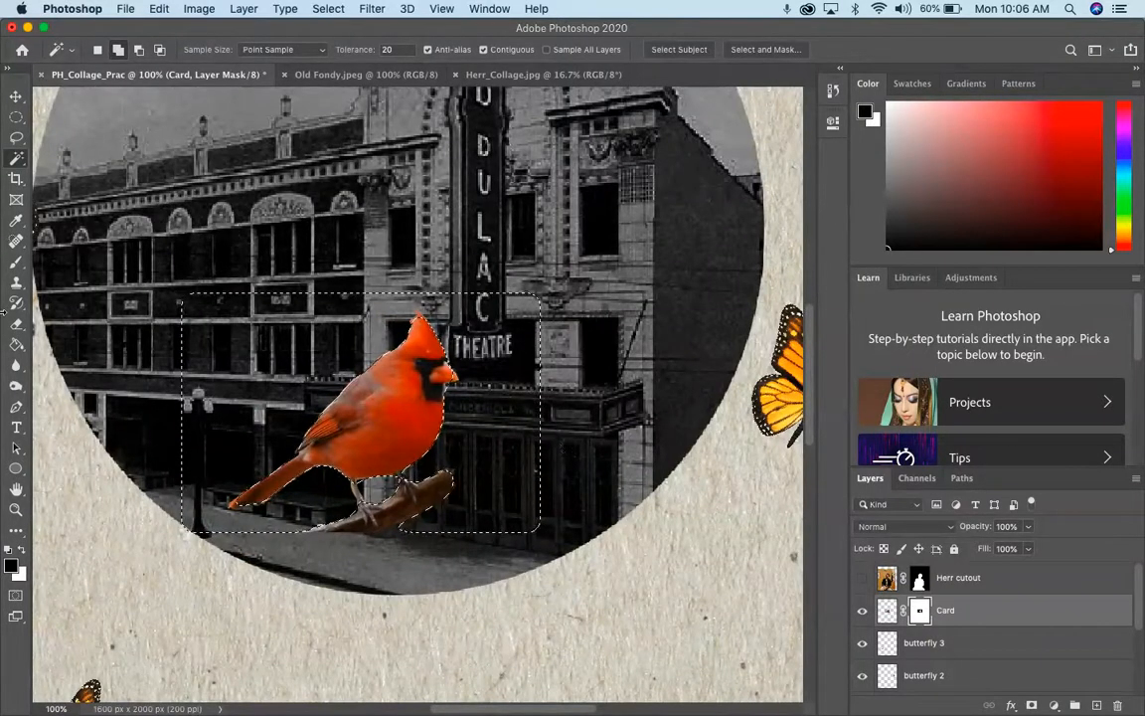
Try painting the Card mask black around the cardinal's edges with a 52 px brush inside the inverted selection
click(16, 261)
right_click(395, 320)
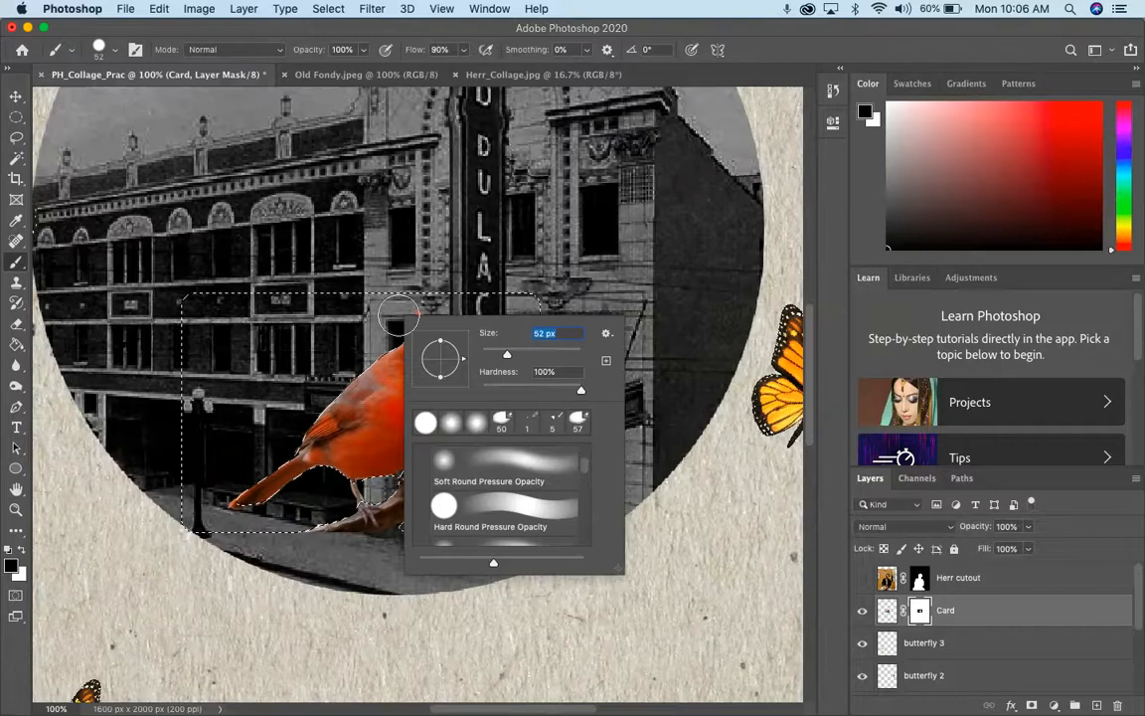
key(Return)
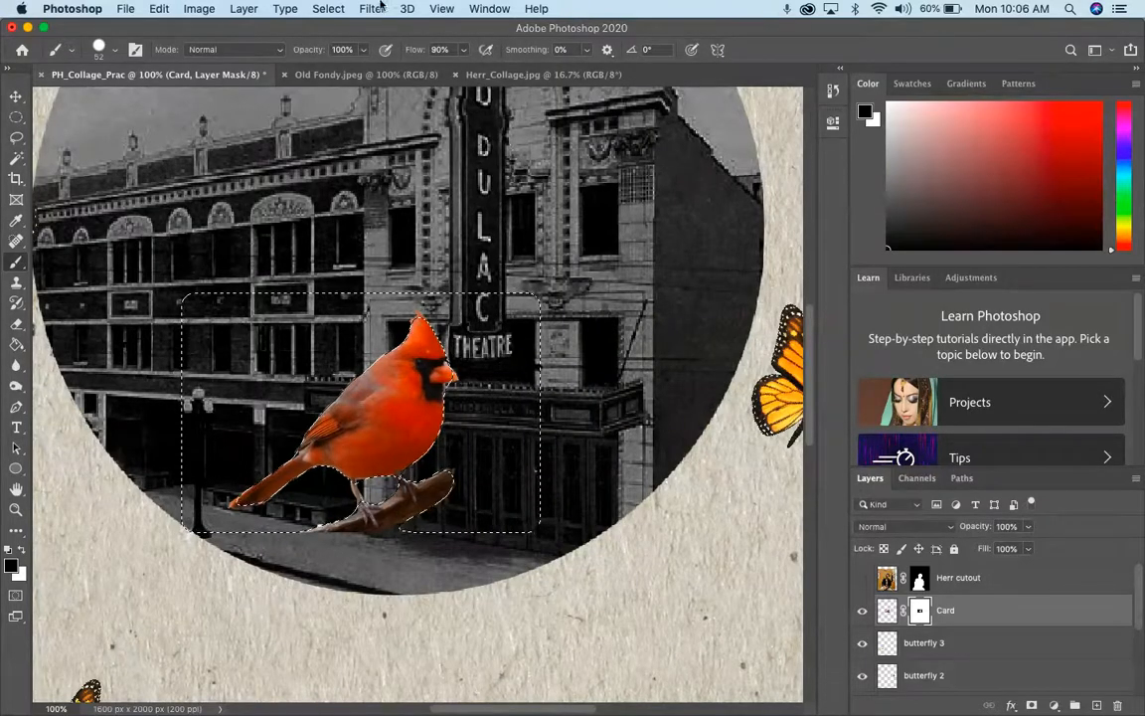
click(338, 9)
click(343, 72)
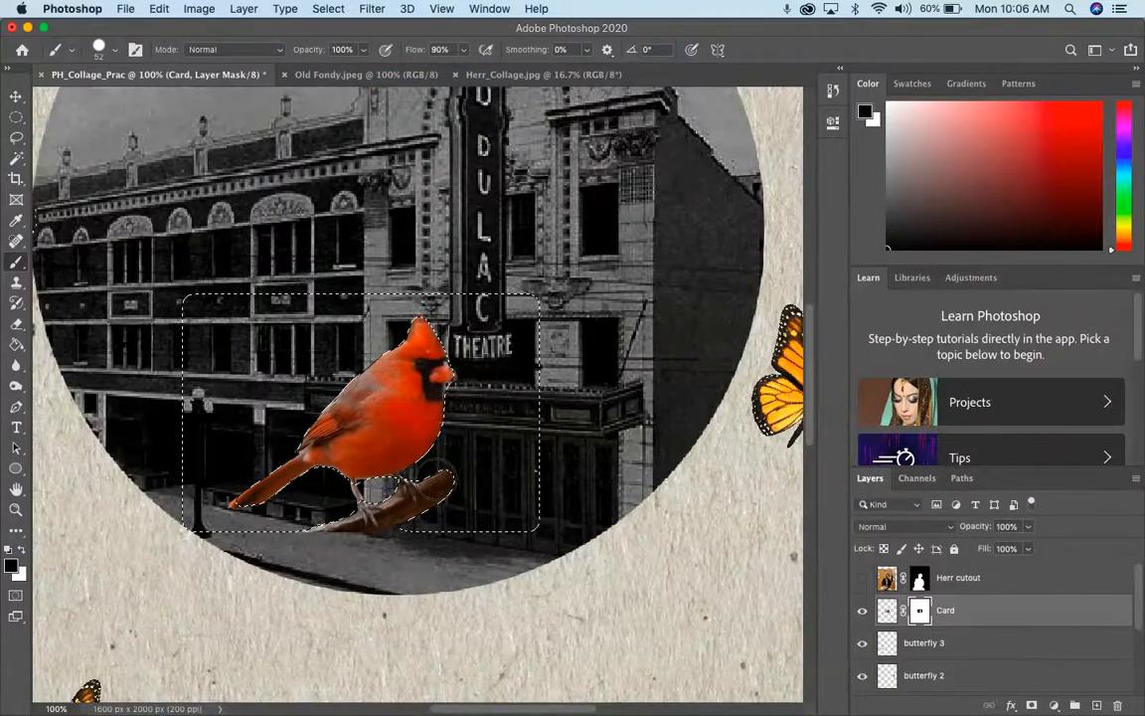
key(cmd+minus)
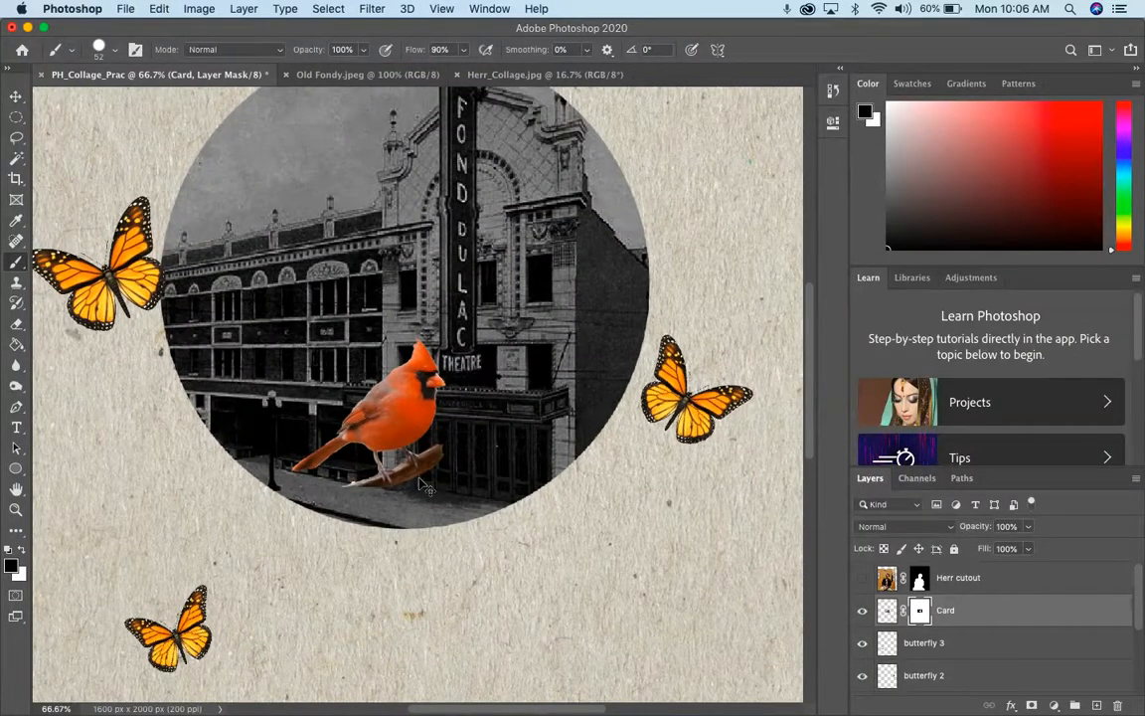
Reload the Card layer mask as a selection and open it in Select and Mask with the preview transparency at 36%
key(super+plus)
key(super+plus)
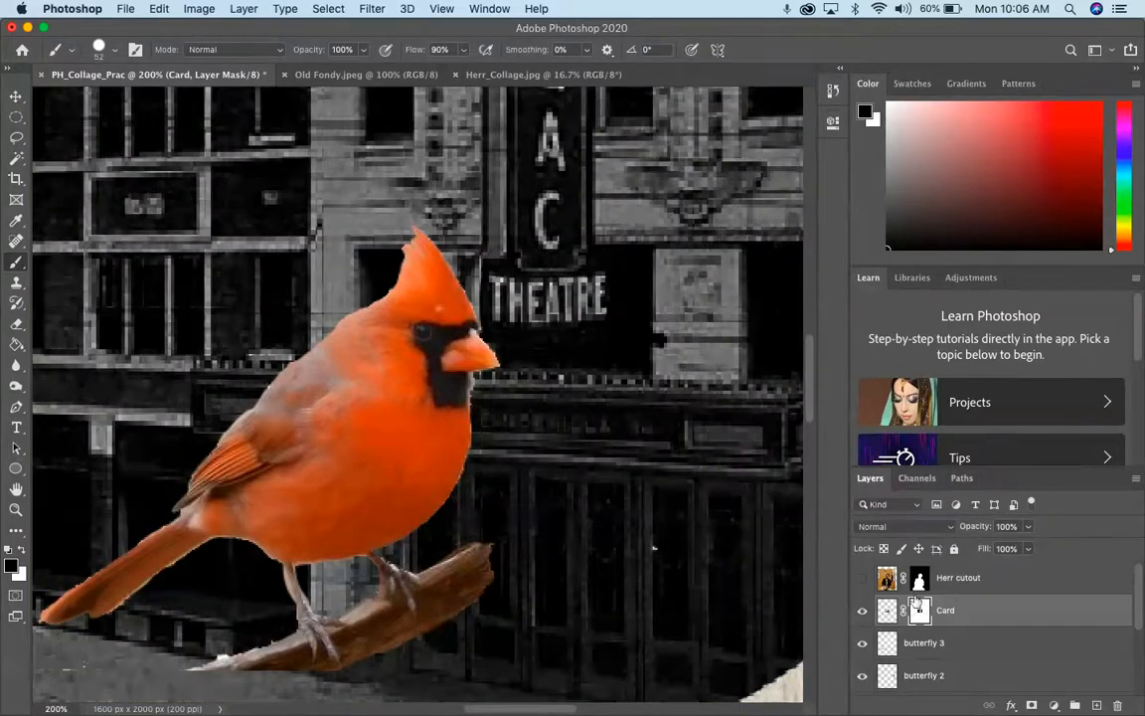
super+click(920, 613)
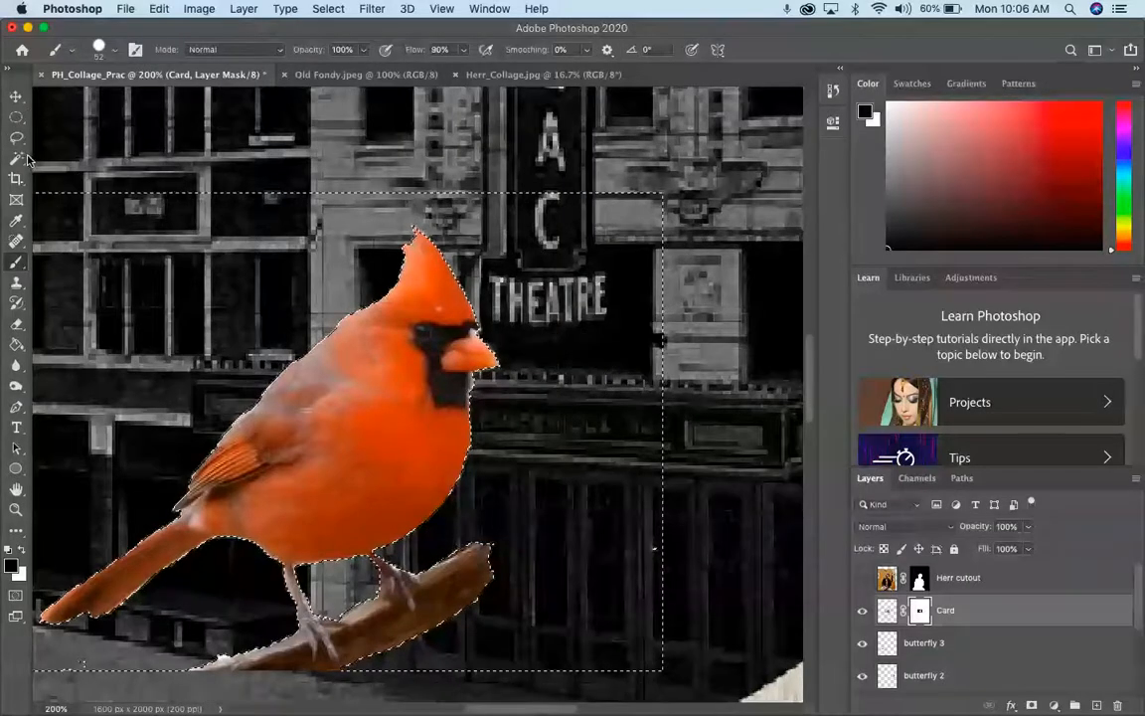
key(w)
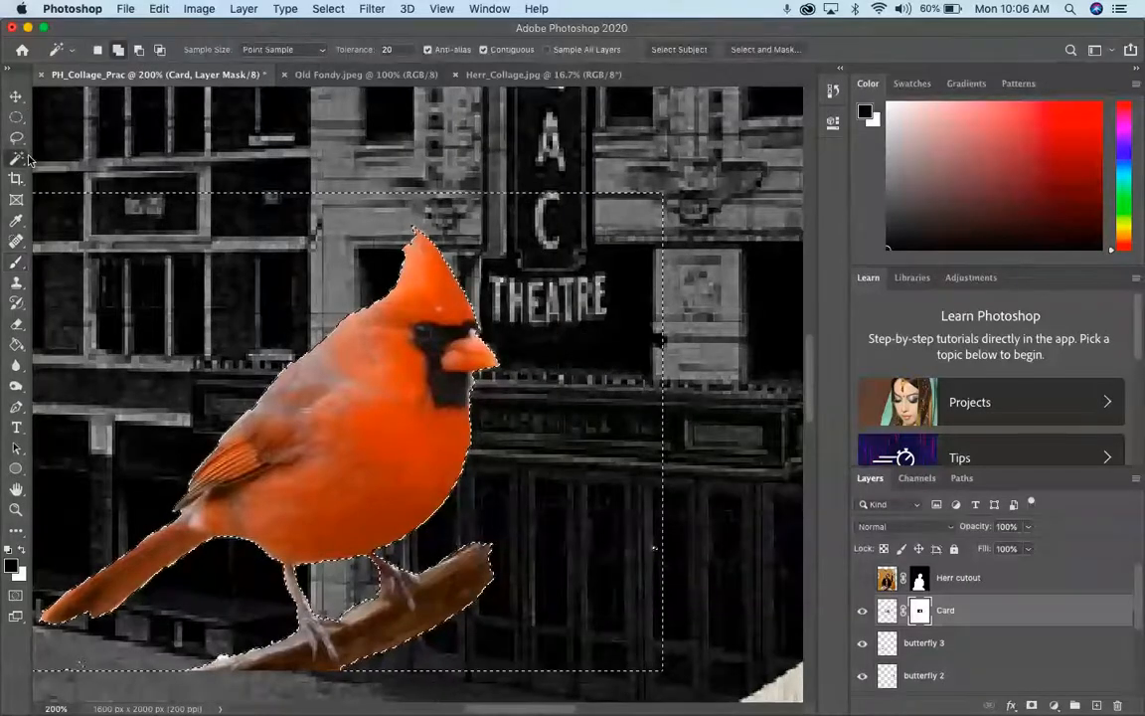
click(722, 51)
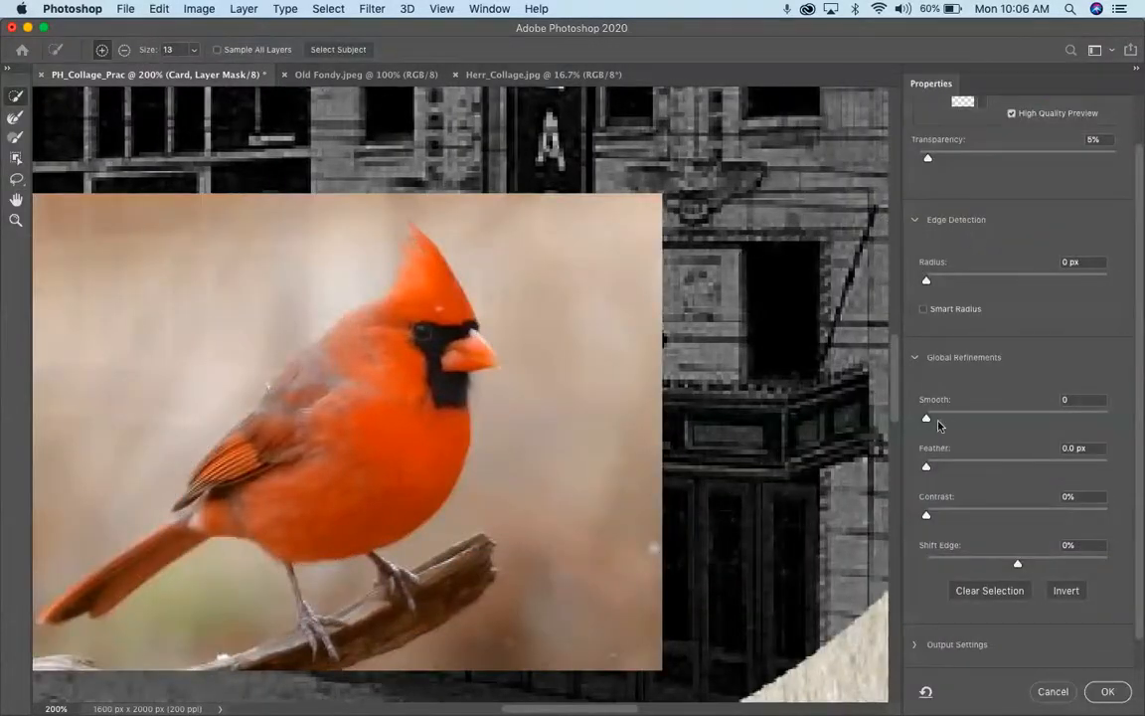
scroll(977, 286, up, 1)
drag(930, 187, 960, 189)
drag(976, 189, 989, 189)
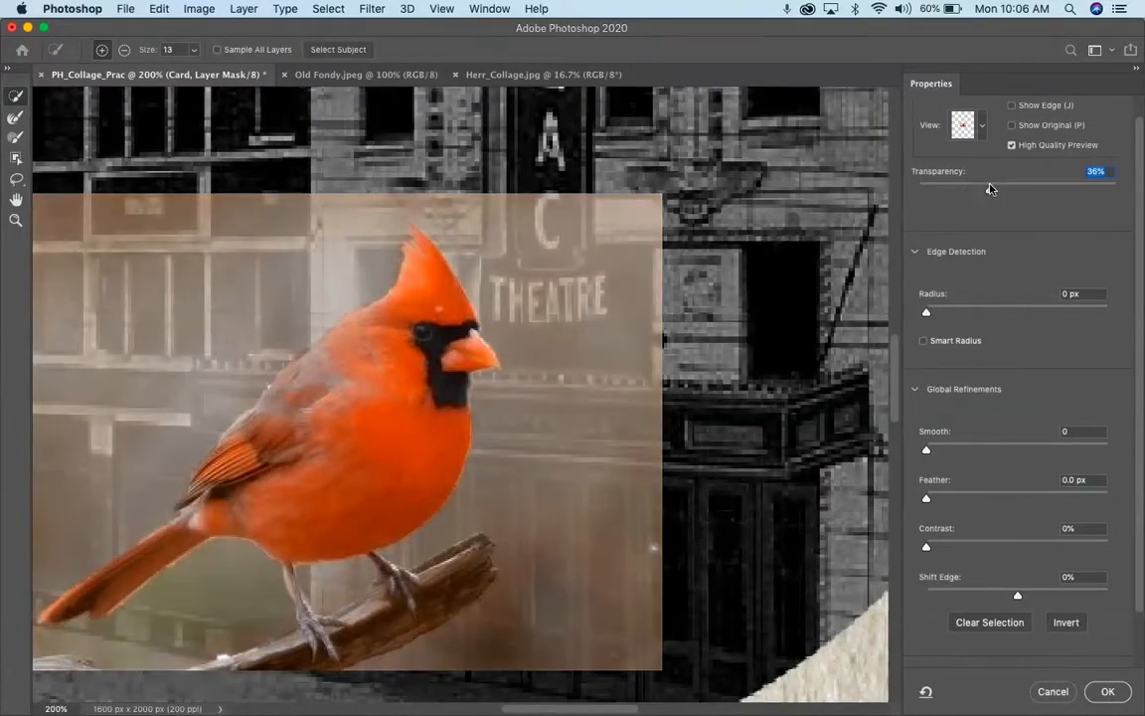
Refine the selection edge with Radius 1 px, Smooth 6, Feather 0.6 px and Contrast 4%, and accept it
drag(931, 314, 937, 314)
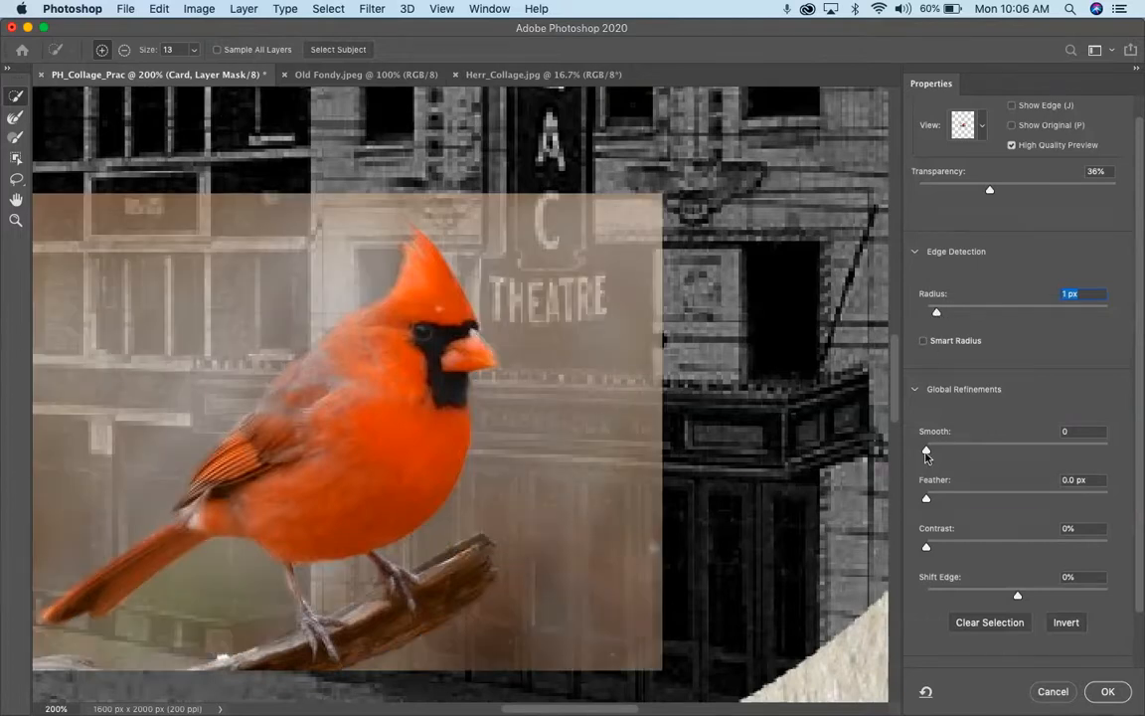
drag(930, 497, 931, 498)
drag(932, 548, 940, 548)
drag(926, 450, 936, 449)
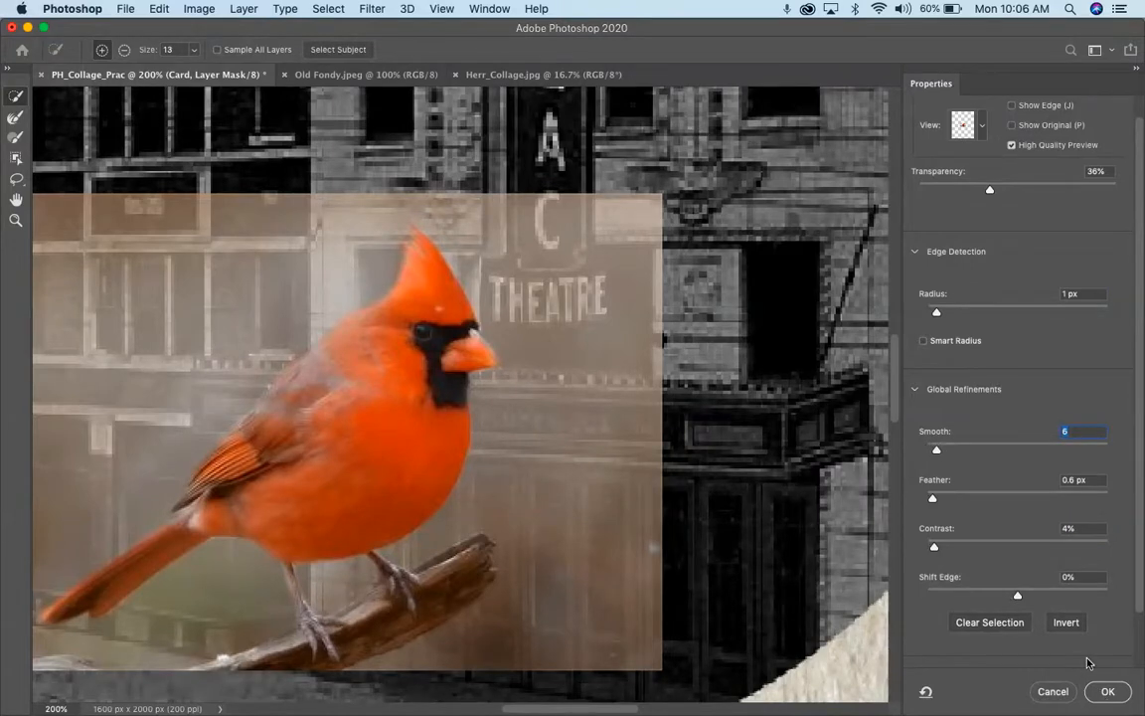
click(1101, 690)
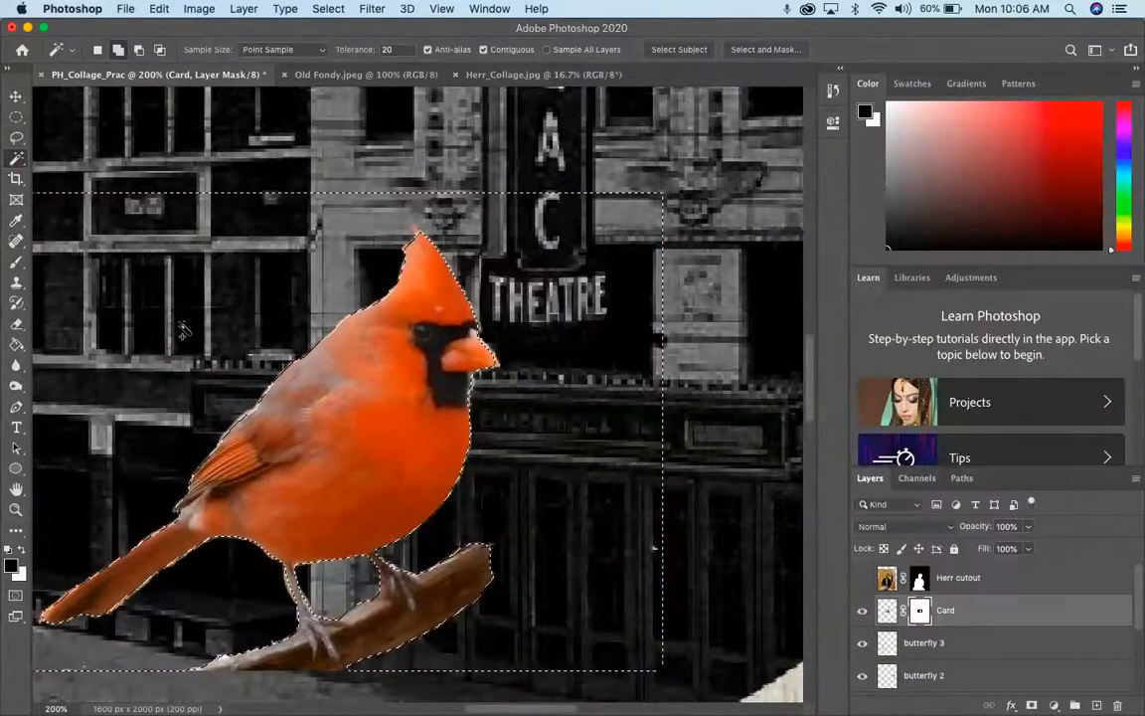
Ready the Brush with white as the foreground colour and invert the refined selection on the Card mask
click(16, 261)
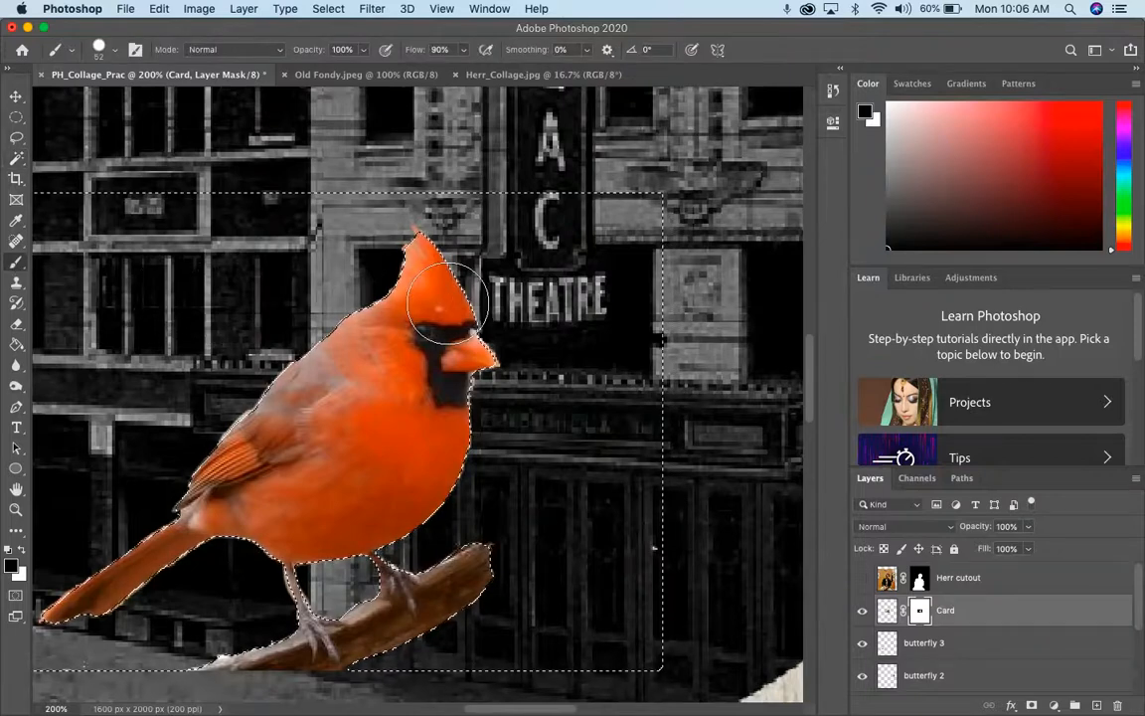
key(x)
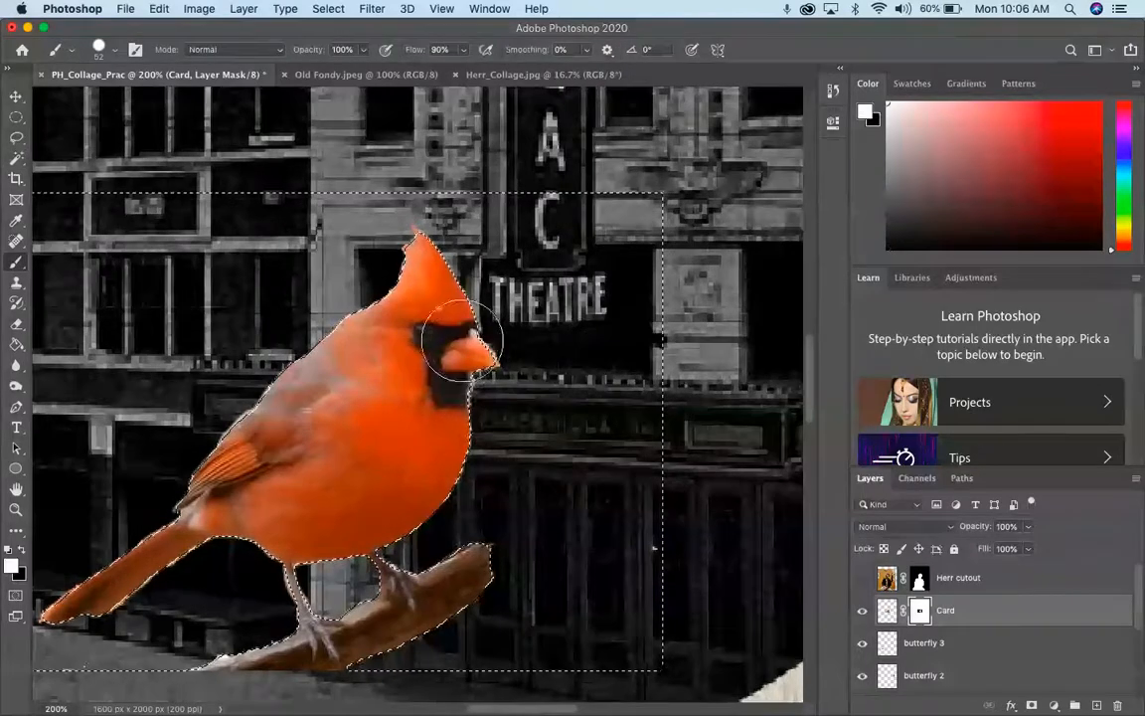
click(328, 9)
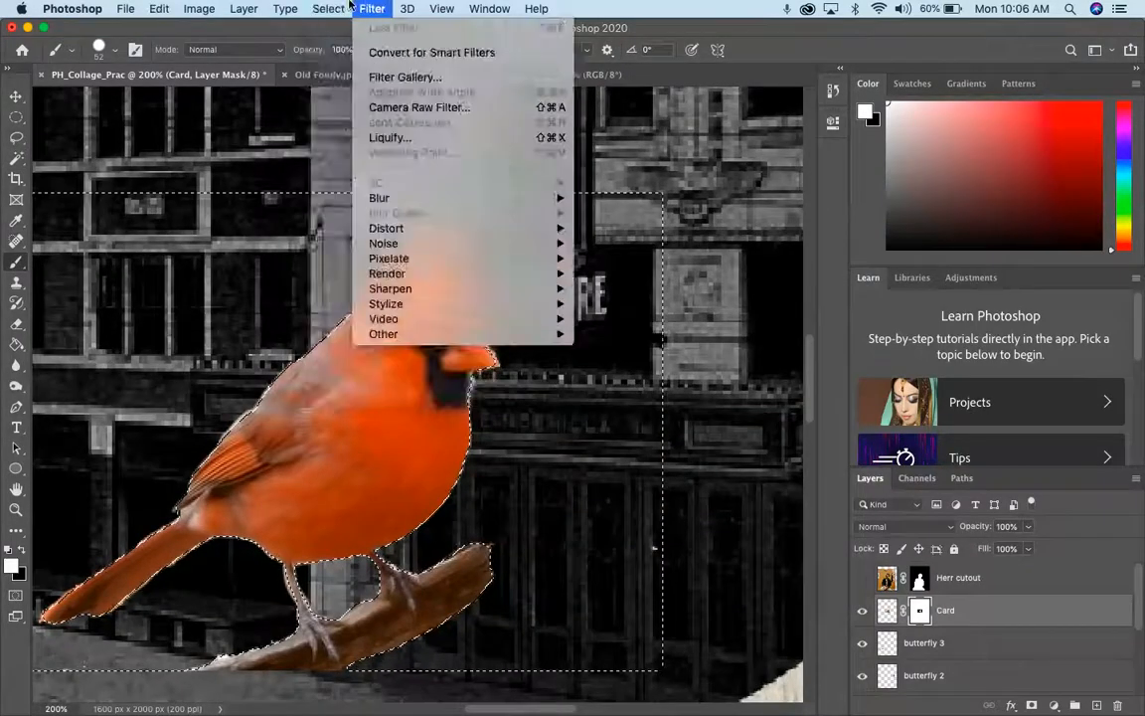
click(350, 72)
Try a white brush stroke over the cardinal's crest on the Card mask and switch the foreground colour back to black
key(super+z)
key(z)
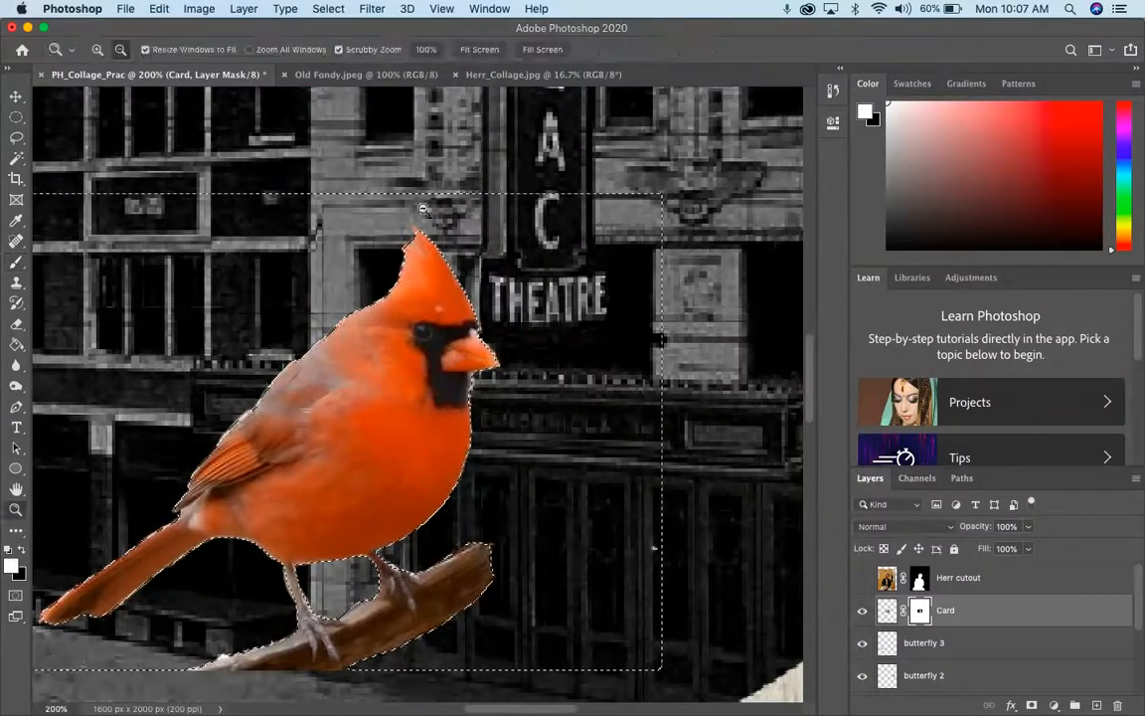
click(16, 261)
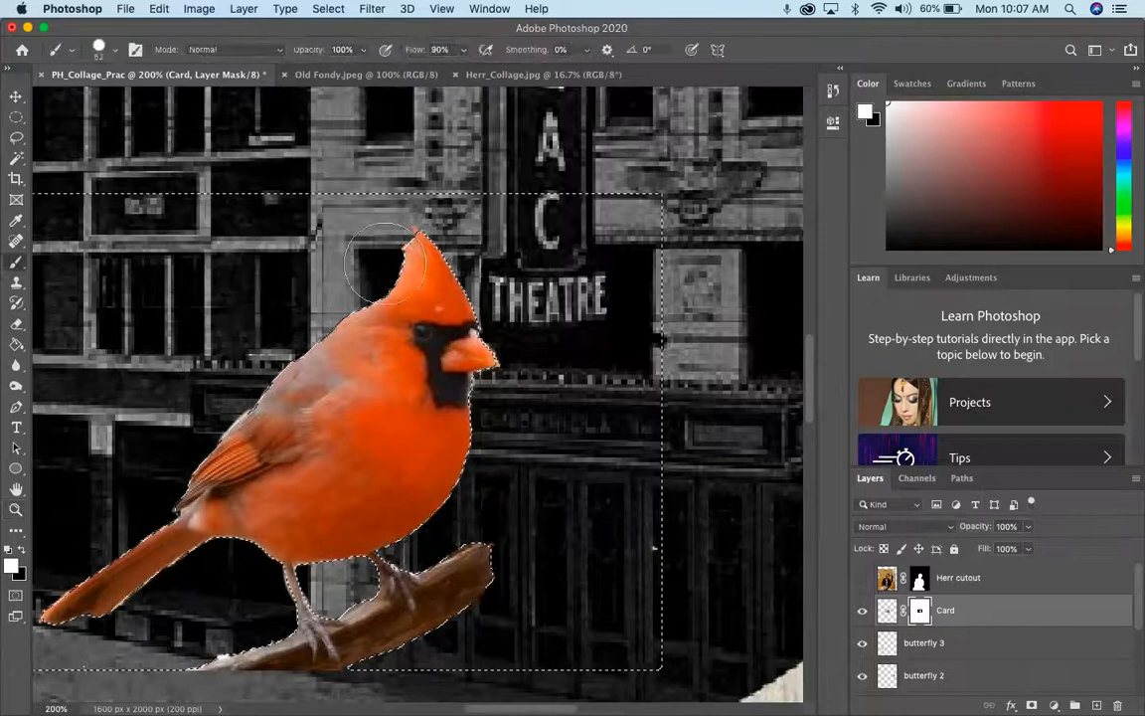
drag(416, 257, 443, 281)
key(z)
key(x)
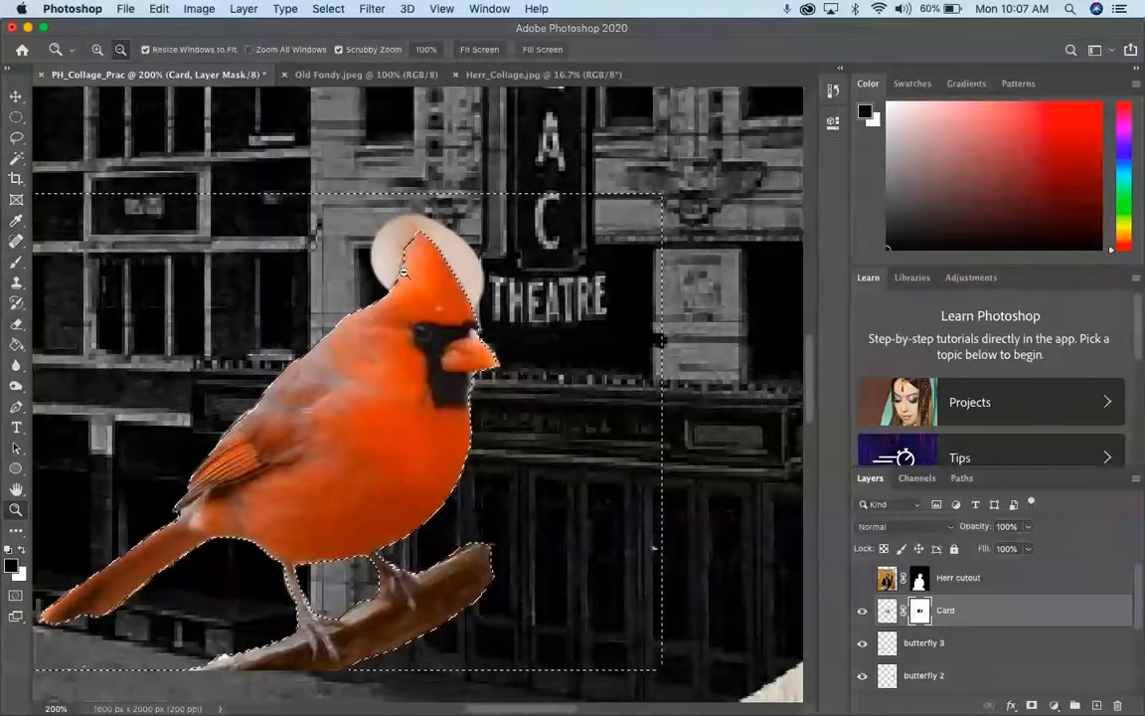
Paint the Card mask black along the cardinal's edges within the inverted selection and deselect
click(16, 262)
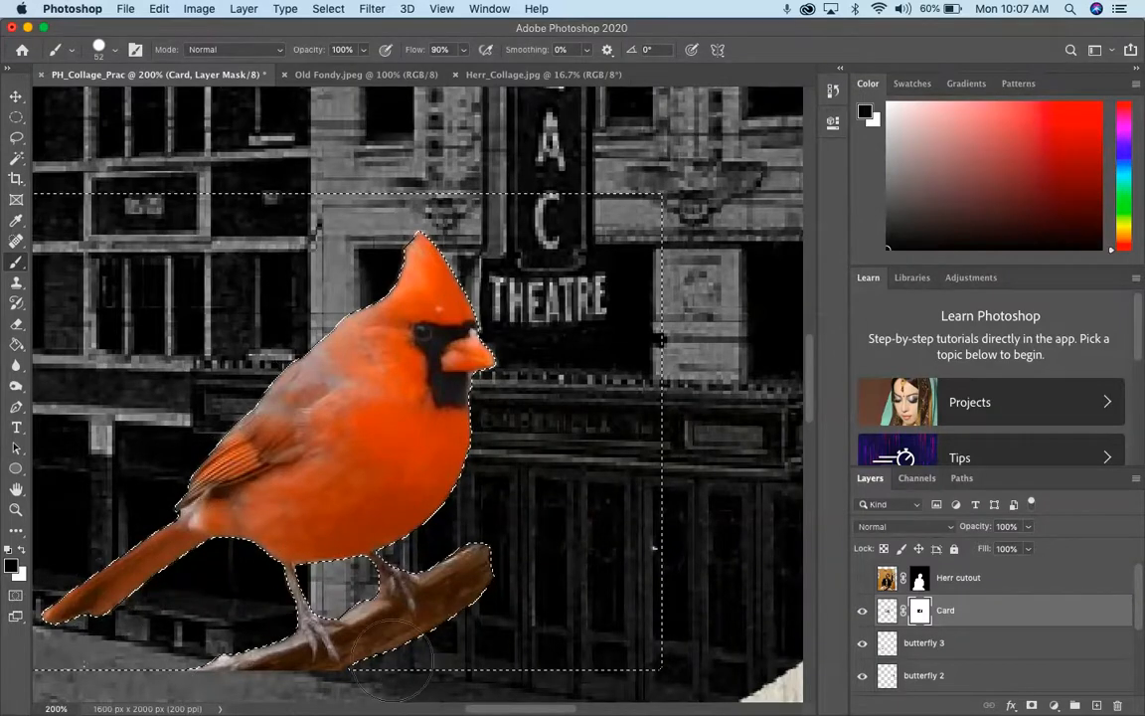
key(super+d)
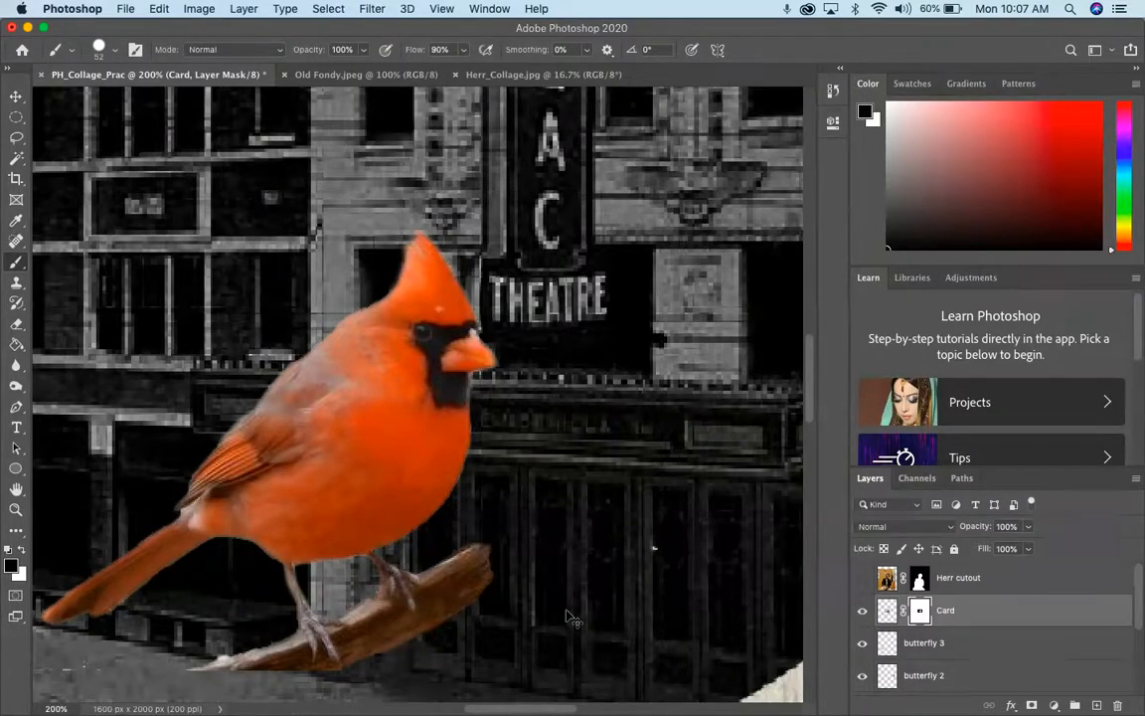
key(super+minus)
key(super+minus)
key(super+minus)
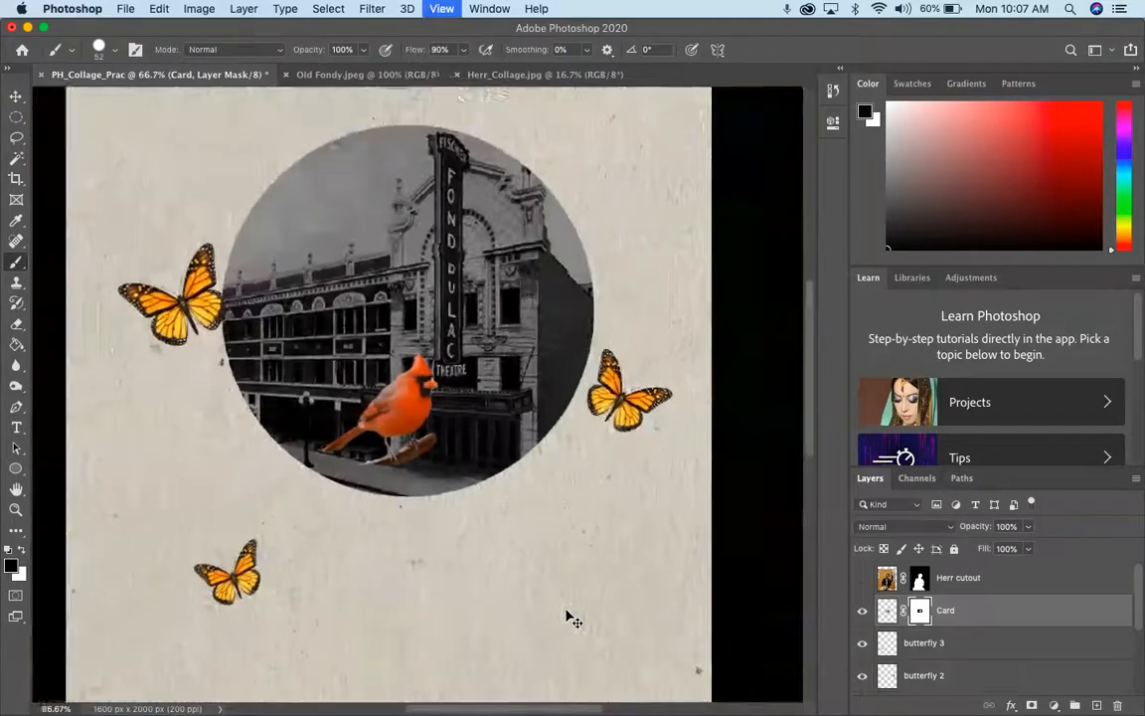
Make the Card layer's image active and raise its contrast with Brightness/Contrast
click(885, 617)
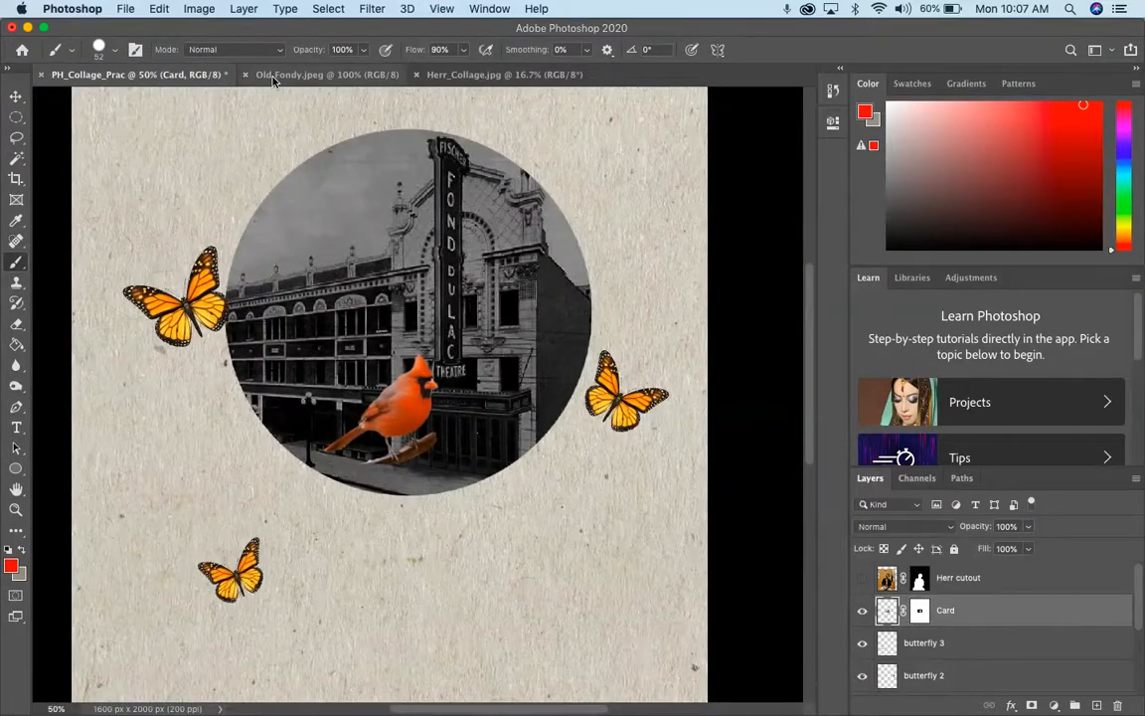
click(198, 9)
mouse_move(296, 51)
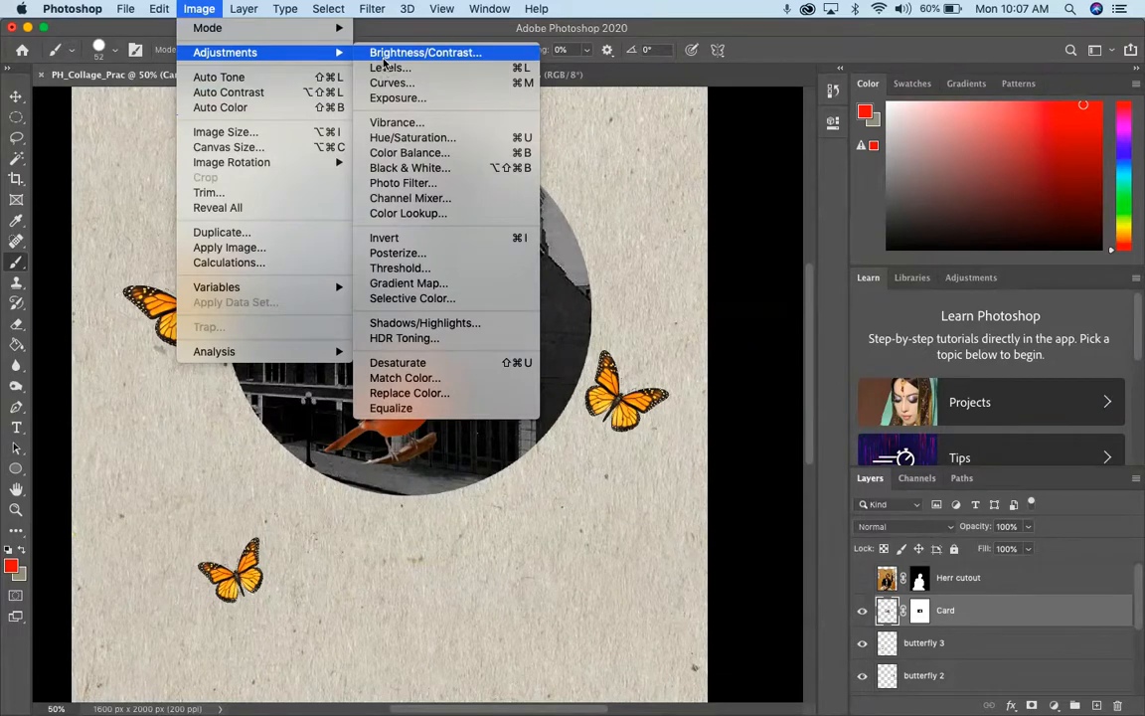
click(413, 51)
drag(689, 238, 730, 274)
click(805, 231)
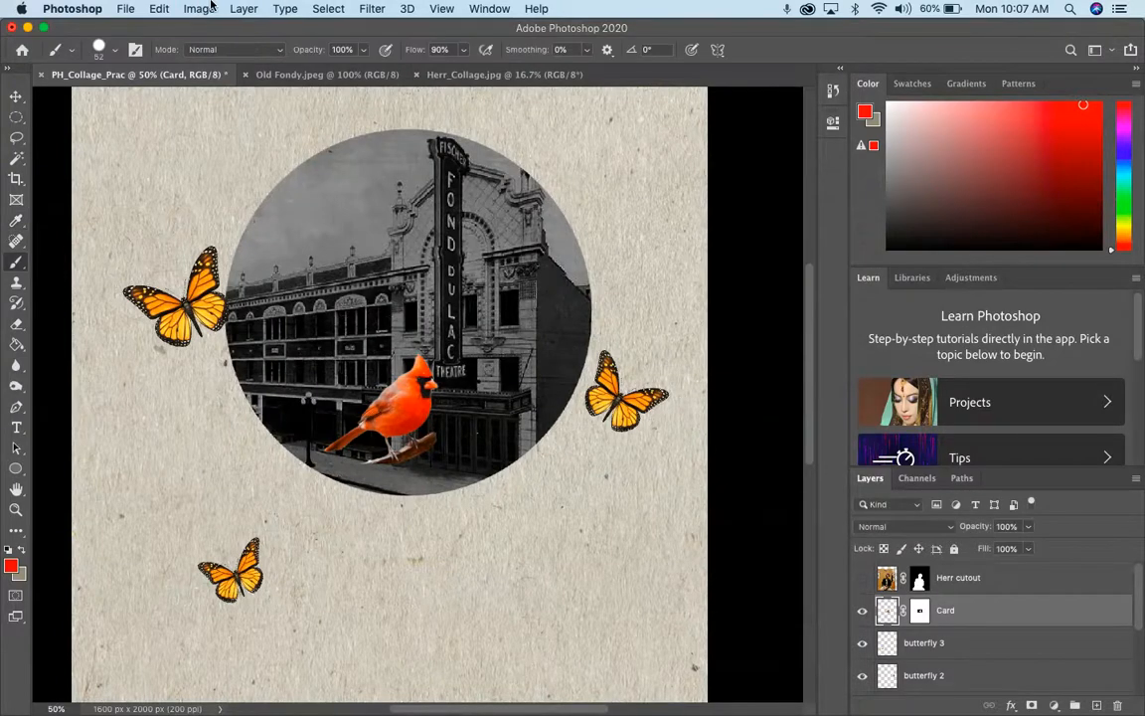
Apply Levels to the Card image with the white output level at 226
click(204, 9)
mouse_move(241, 60)
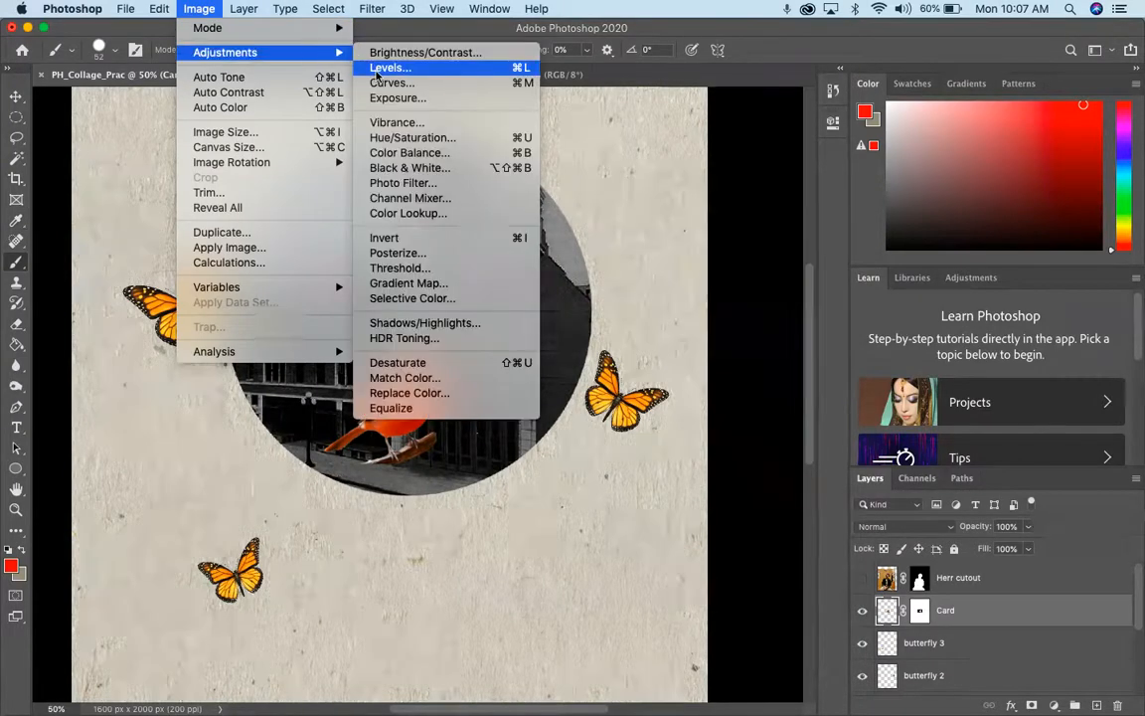
click(388, 69)
drag(923, 338, 901, 340)
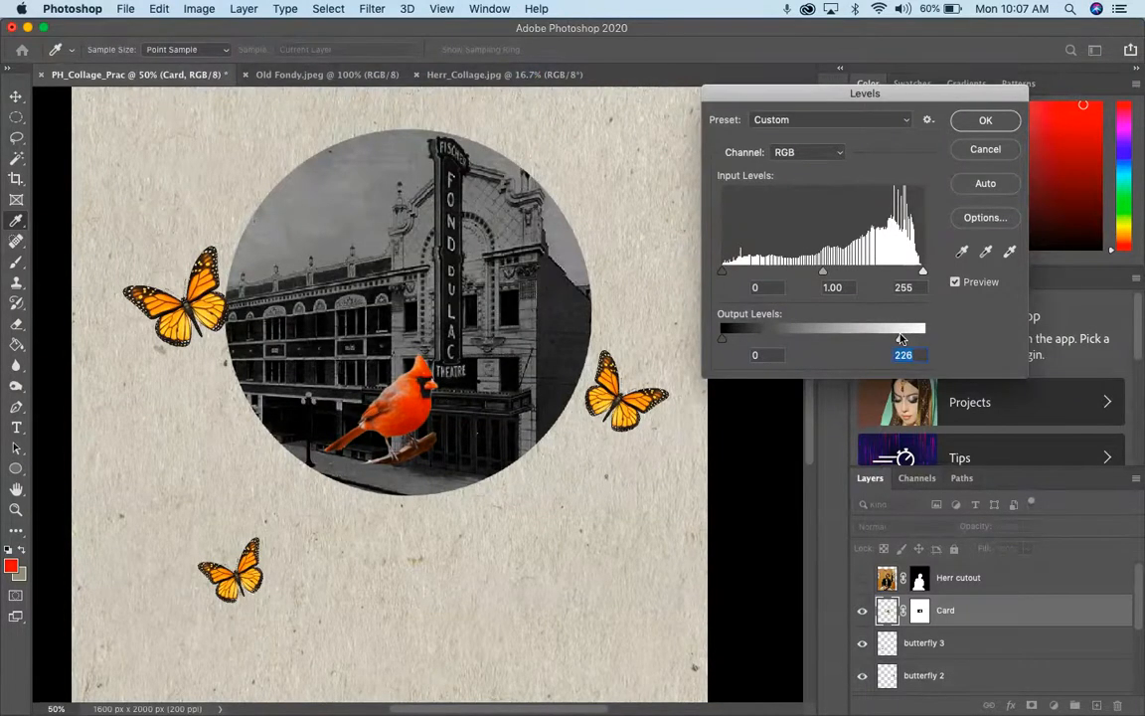
click(979, 120)
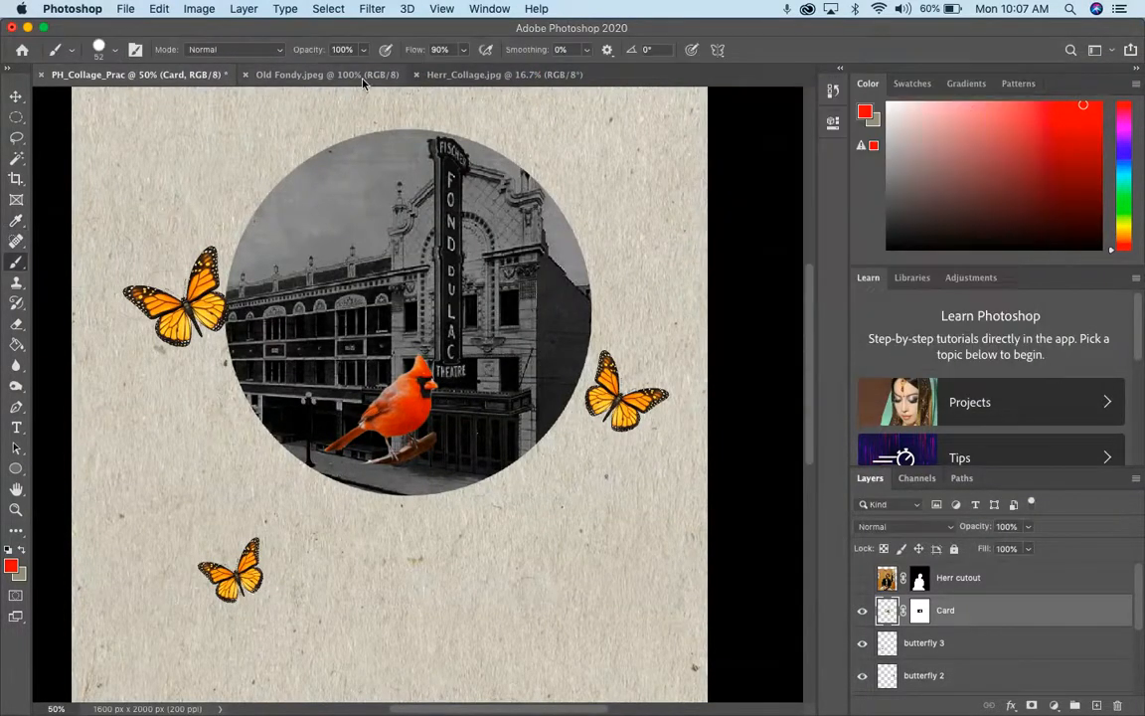
Darken the Card image with Brightness/Contrast at Brightness -23 and Contrast 0
click(199, 9)
mouse_move(238, 52)
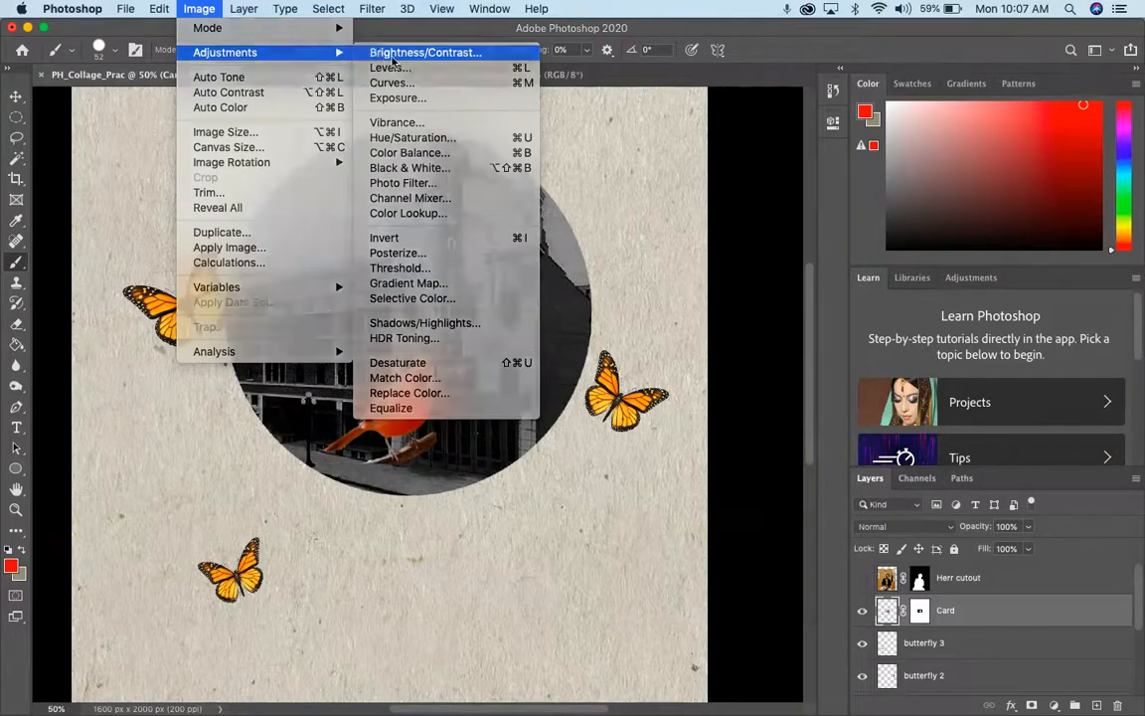
click(417, 51)
drag(682, 234, 675, 240)
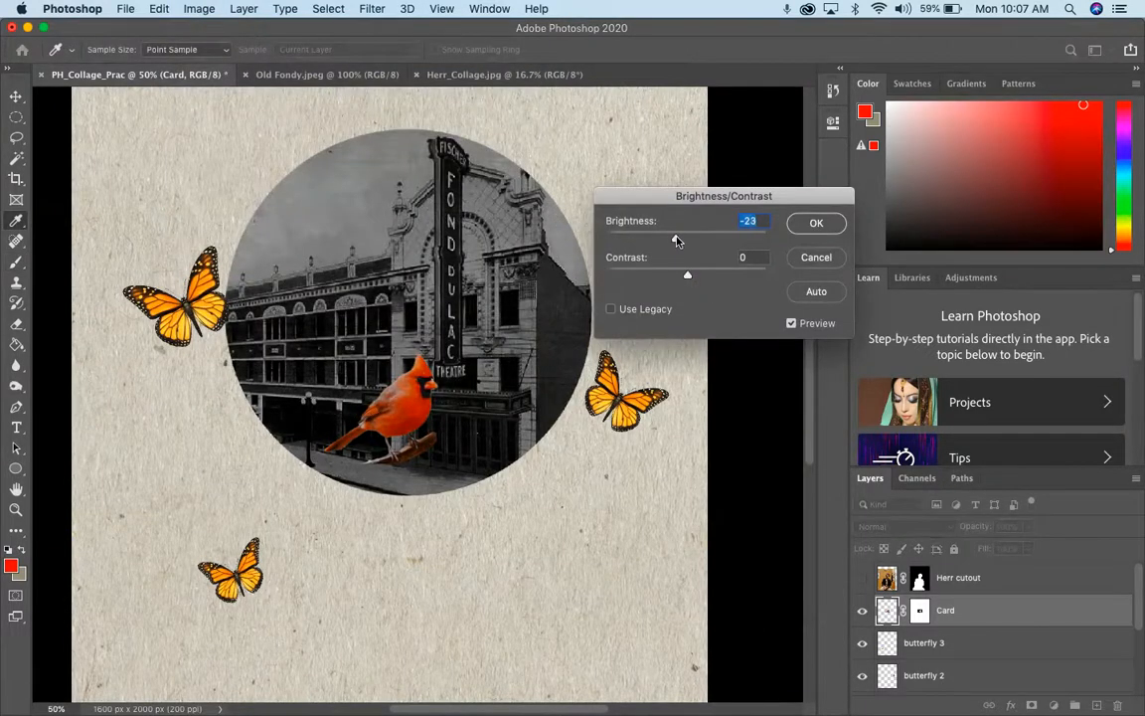
click(815, 222)
key(b)
Move the cardinal out of the theatre circle to the paper area below it, beside the lowest butterfly
click(18, 95)
right_click(362, 426)
click(297, 531)
drag(406, 434, 350, 622)
scroll(350, 621, down, 5)
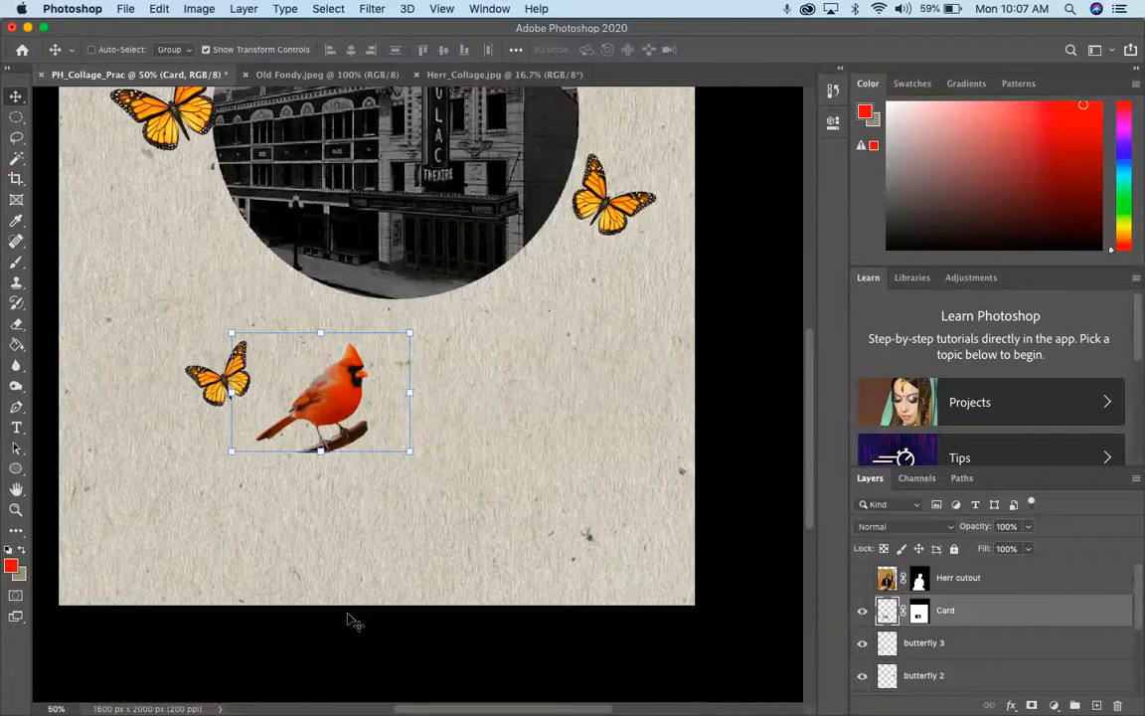
Flip the cardinal horizontally and shift it slightly lower on the page beneath the theatre circle
scroll(350, 621, up, 4)
click(159, 8)
mouse_move(294, 386)
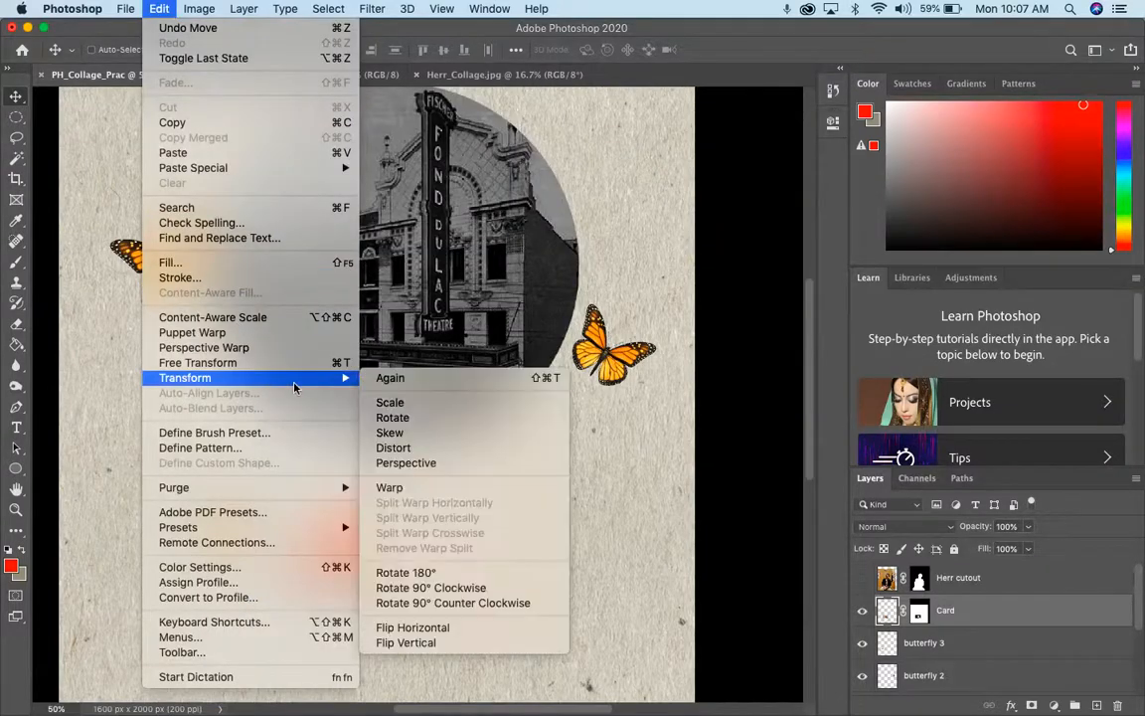
click(417, 627)
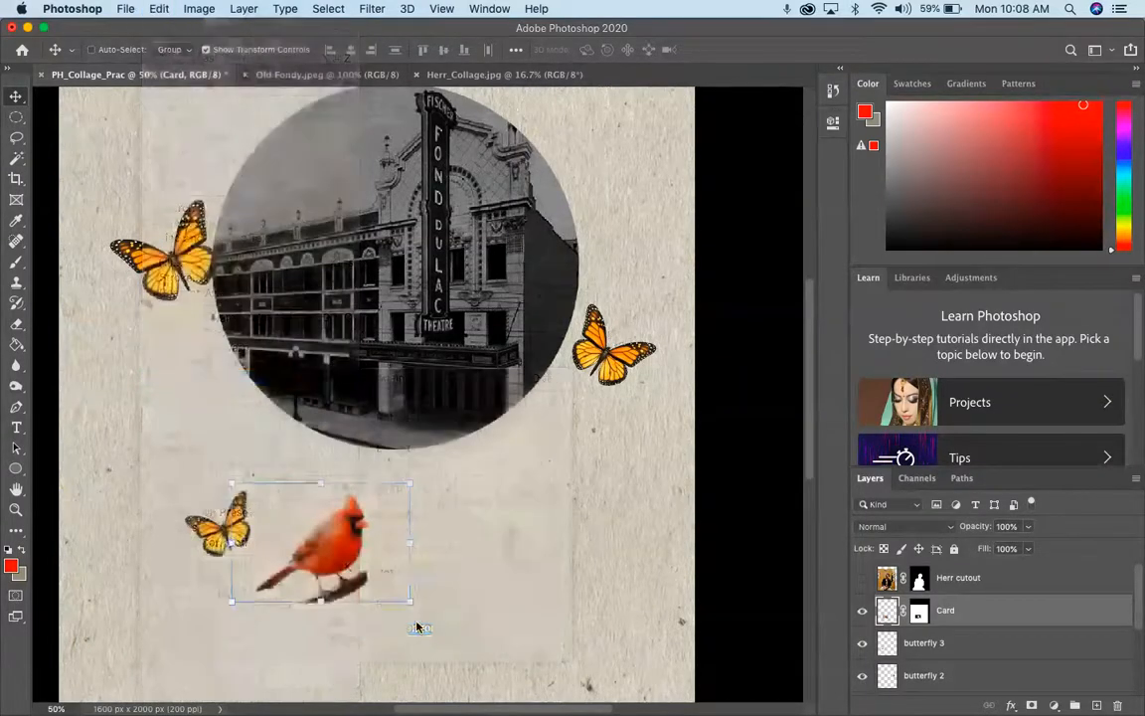
drag(288, 568, 301, 625)
key(super+minus)
key(super+minus)
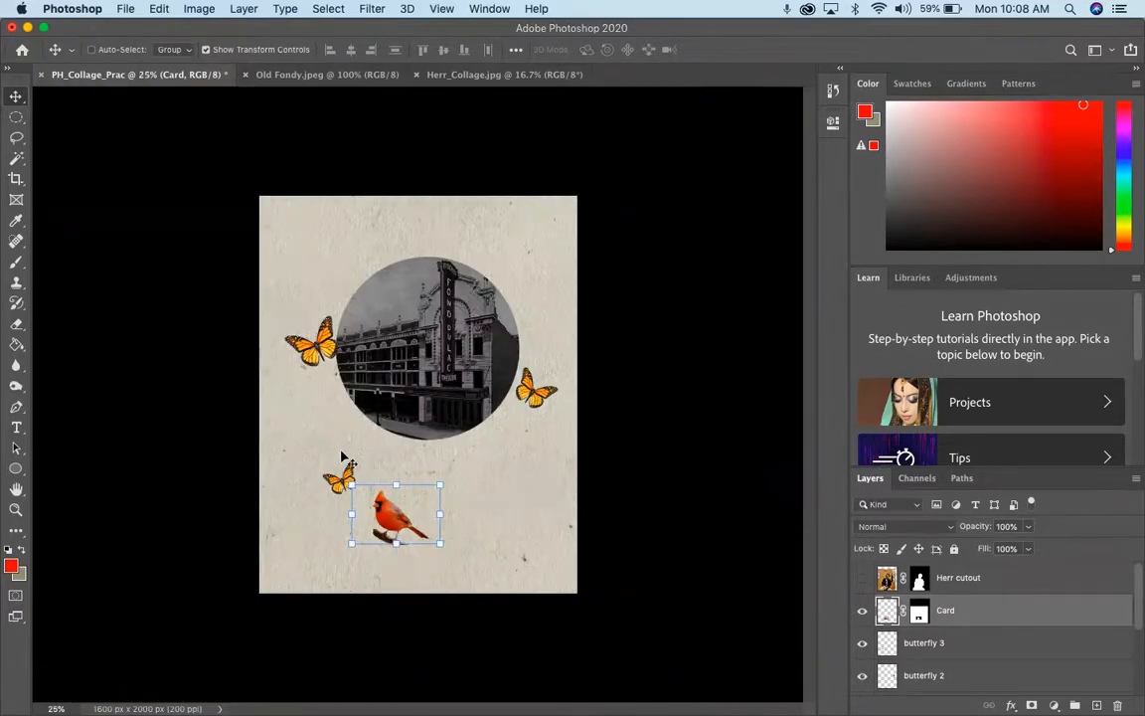
Save the collage on the computer as PH_Collage_Prac.psd in the Digital Collage Practice folder with Maximize Compatibility on
click(126, 8)
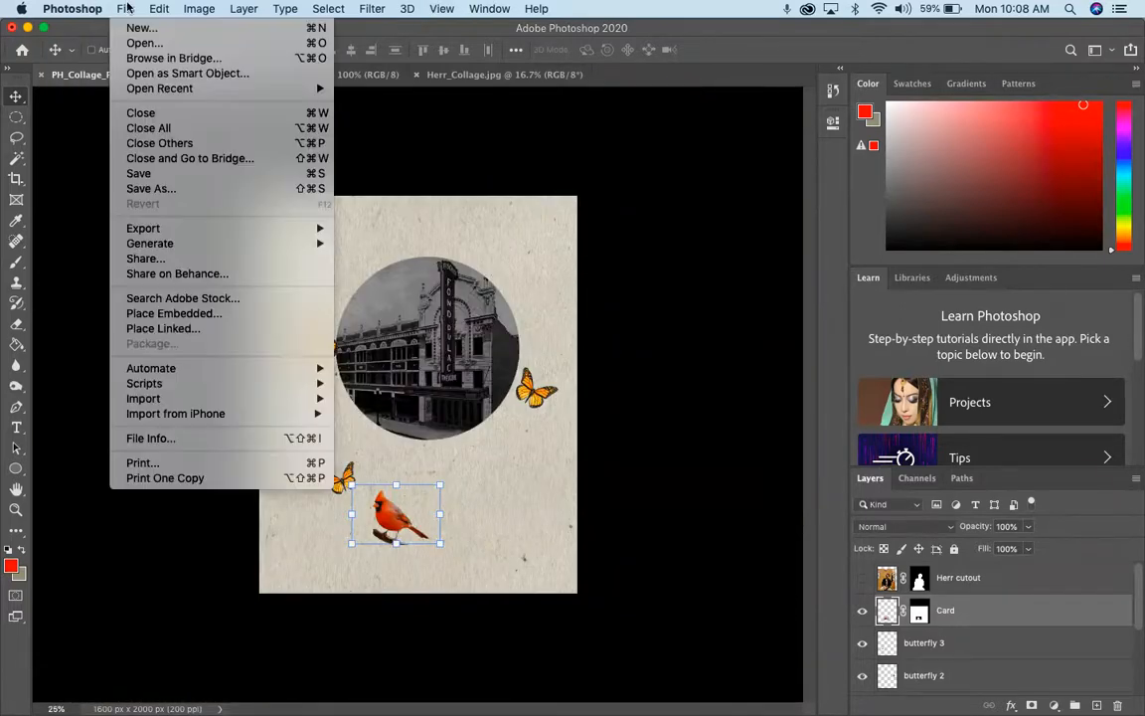
click(173, 176)
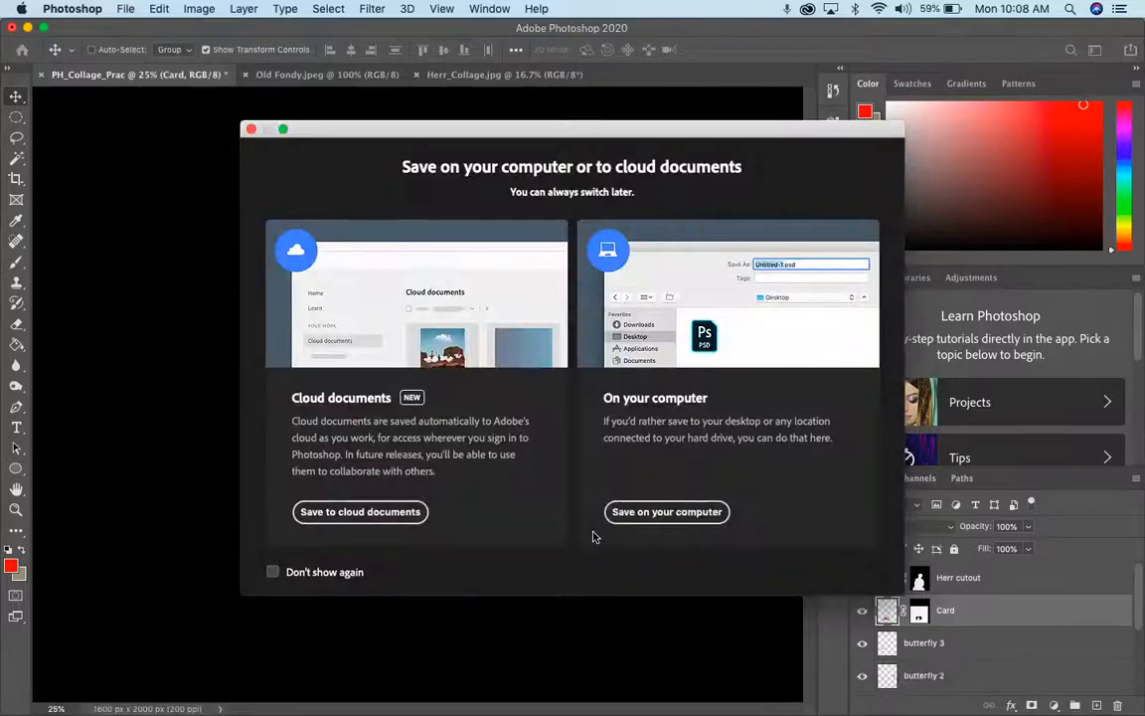
click(617, 515)
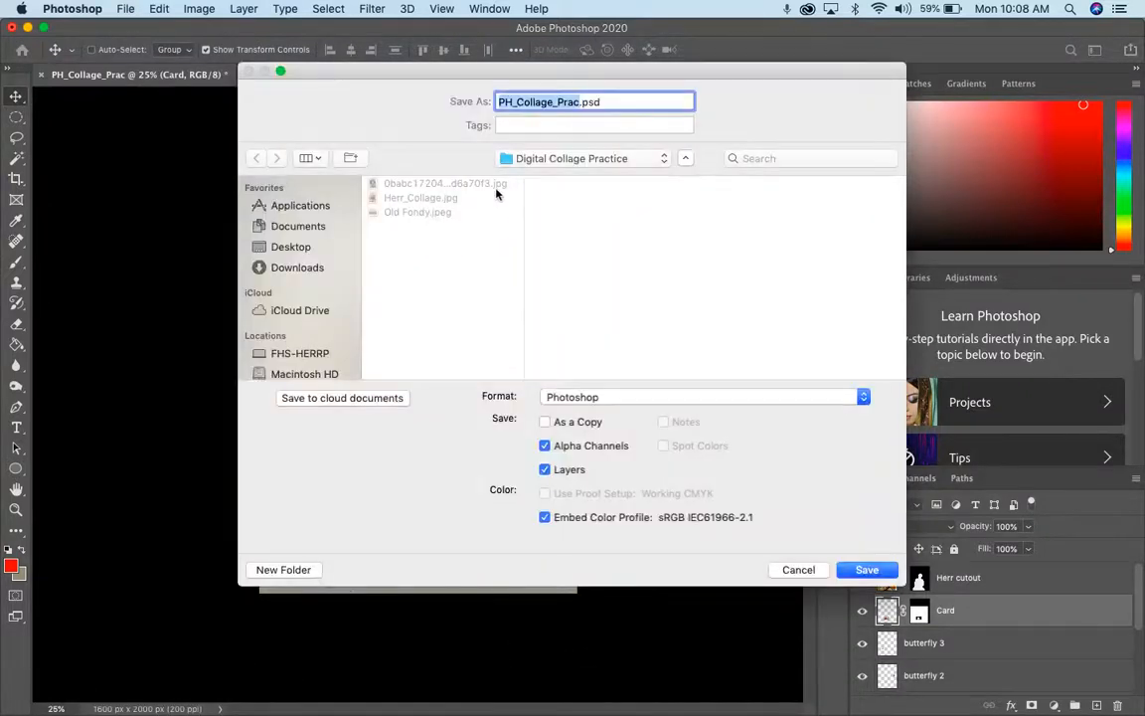
click(868, 570)
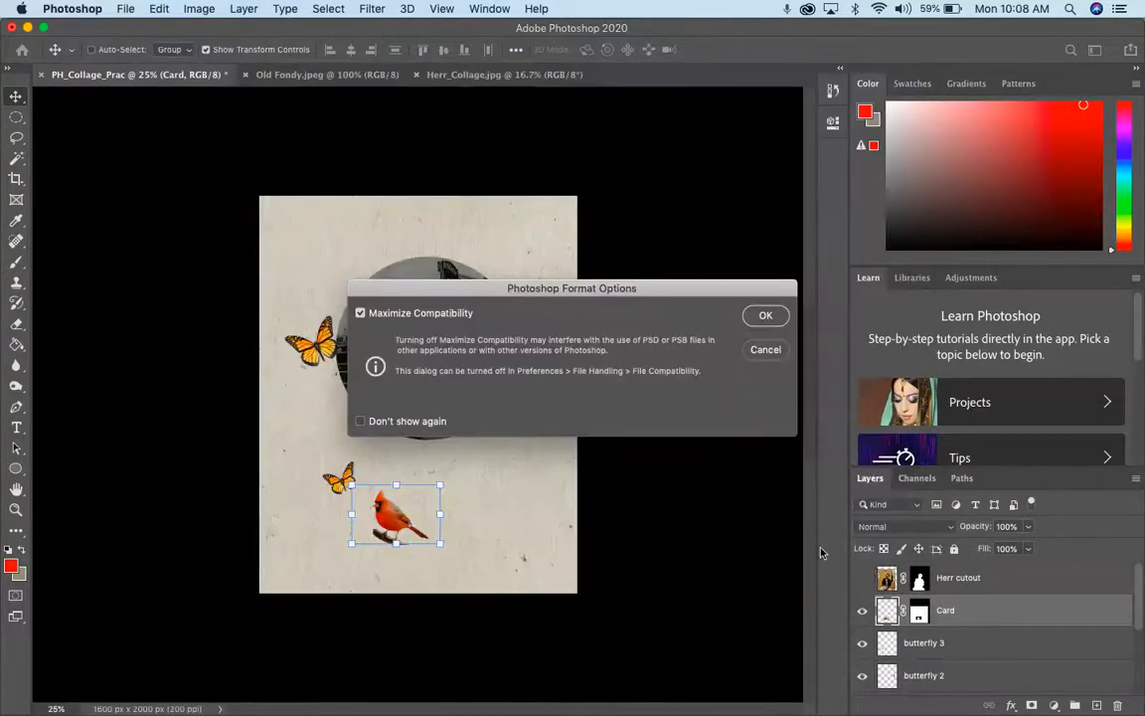
click(765, 318)
mouse_move(930, 712)
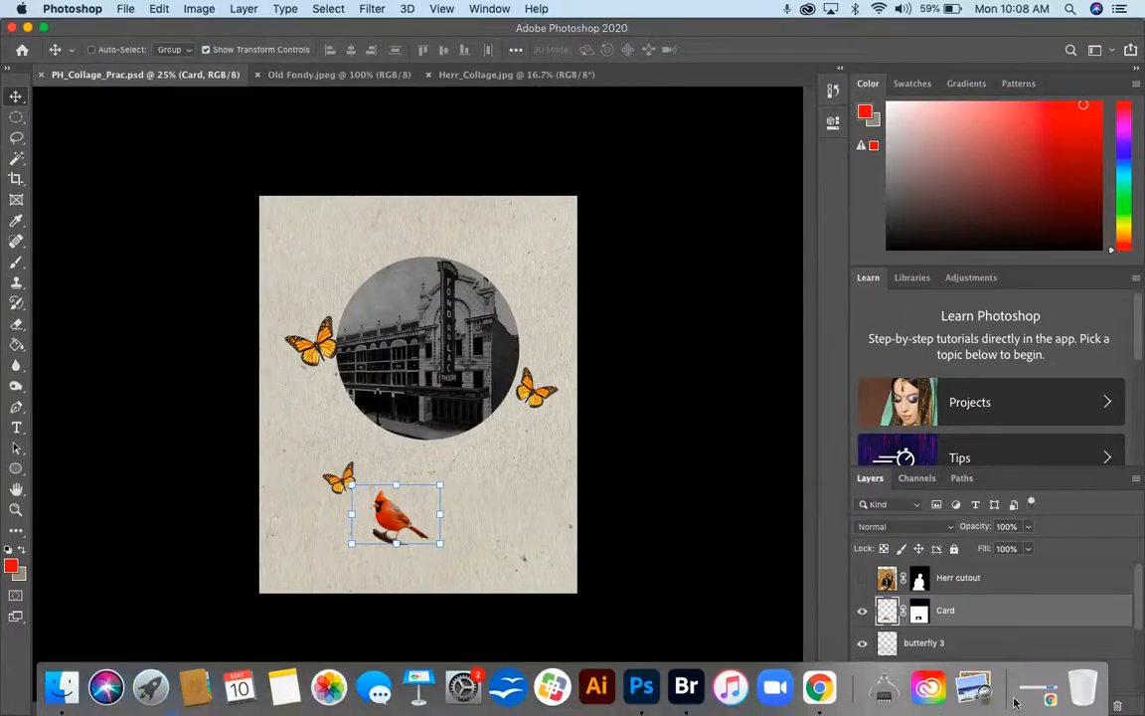